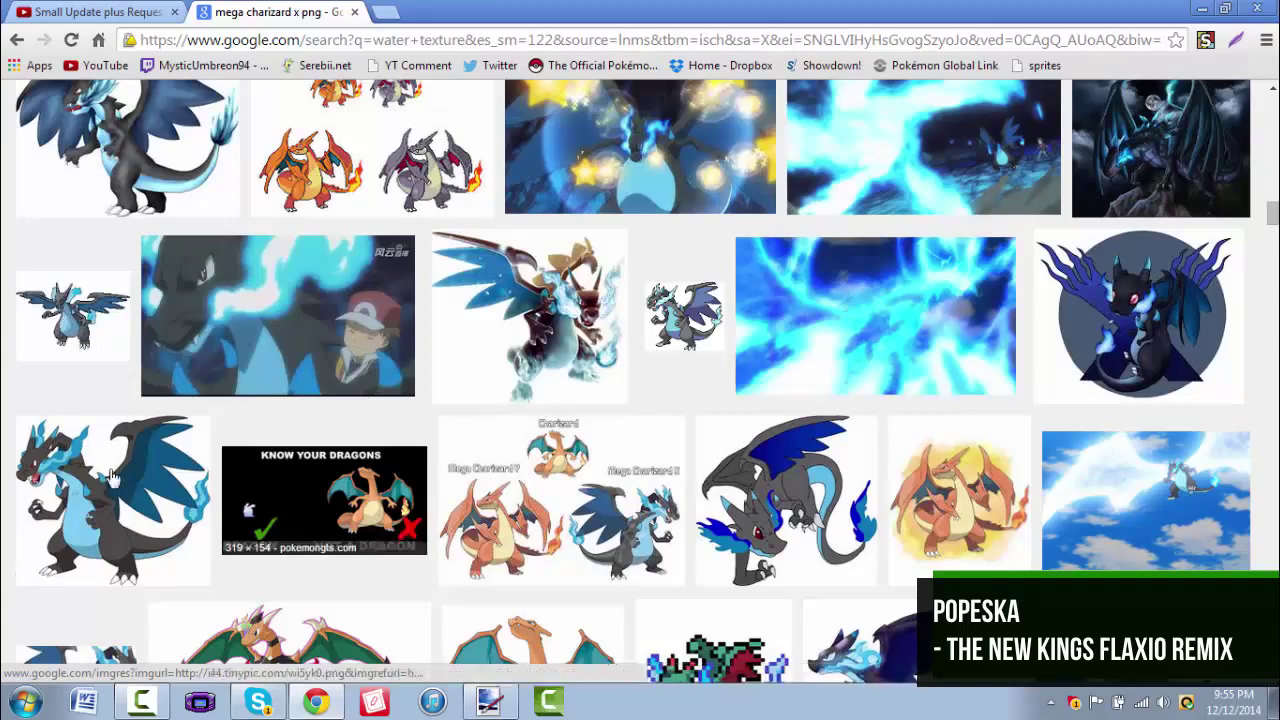
Find the open-mouthed Mega Charizard X picture with a transparent background in the image results and copy the image.
scroll(766, 386, "down", 10)
scroll(766, 386, "up", 14)
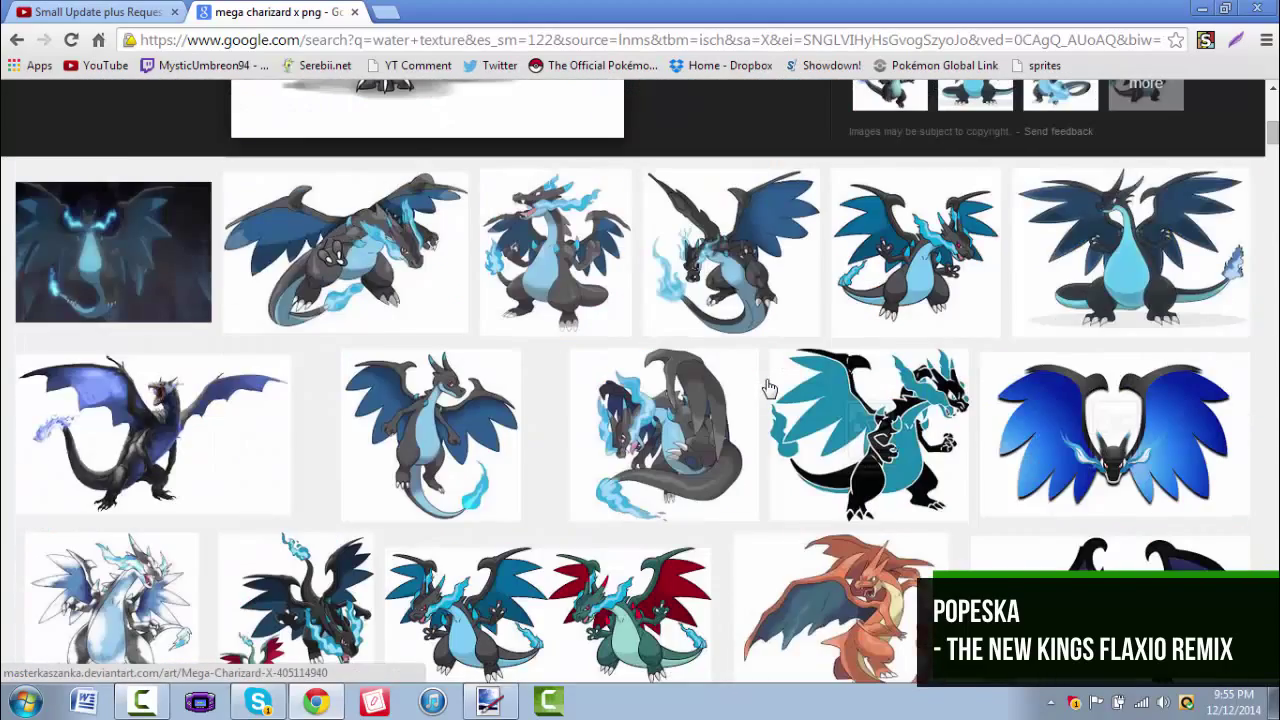
scroll(766, 382, "down", 1)
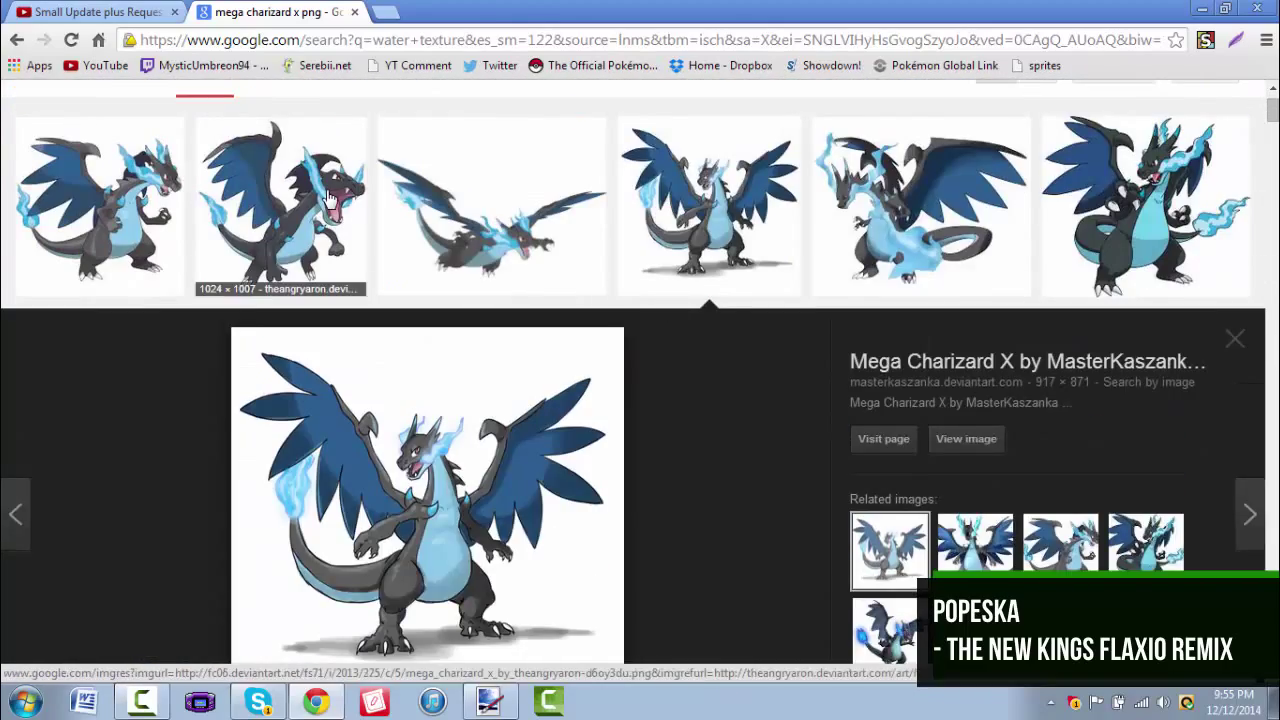
left_click(280, 220)
right_click(470, 432)
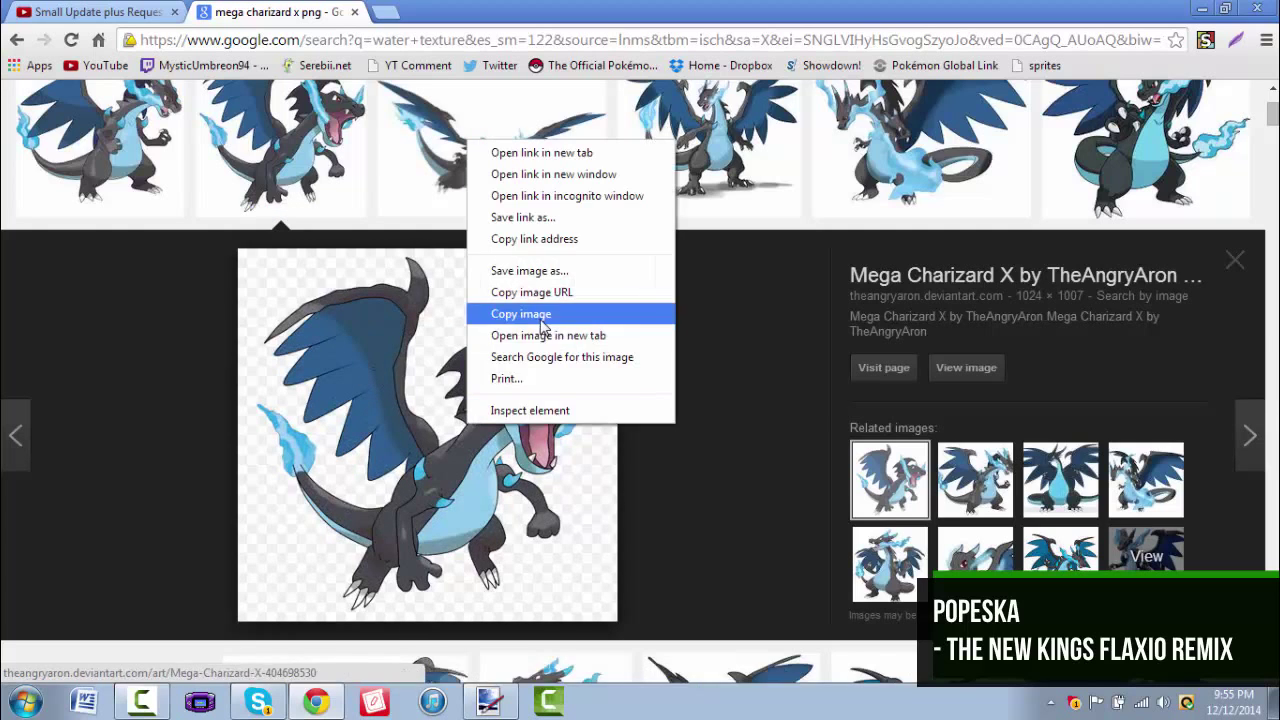
left_click(575, 311)
Switch to paint.net, paste the picture into Layer 2, mirror it horizontally, and place it left of centre in the banner strip at about 1008 × 992 px.
left_click(489, 700)
left_click(165, 62)
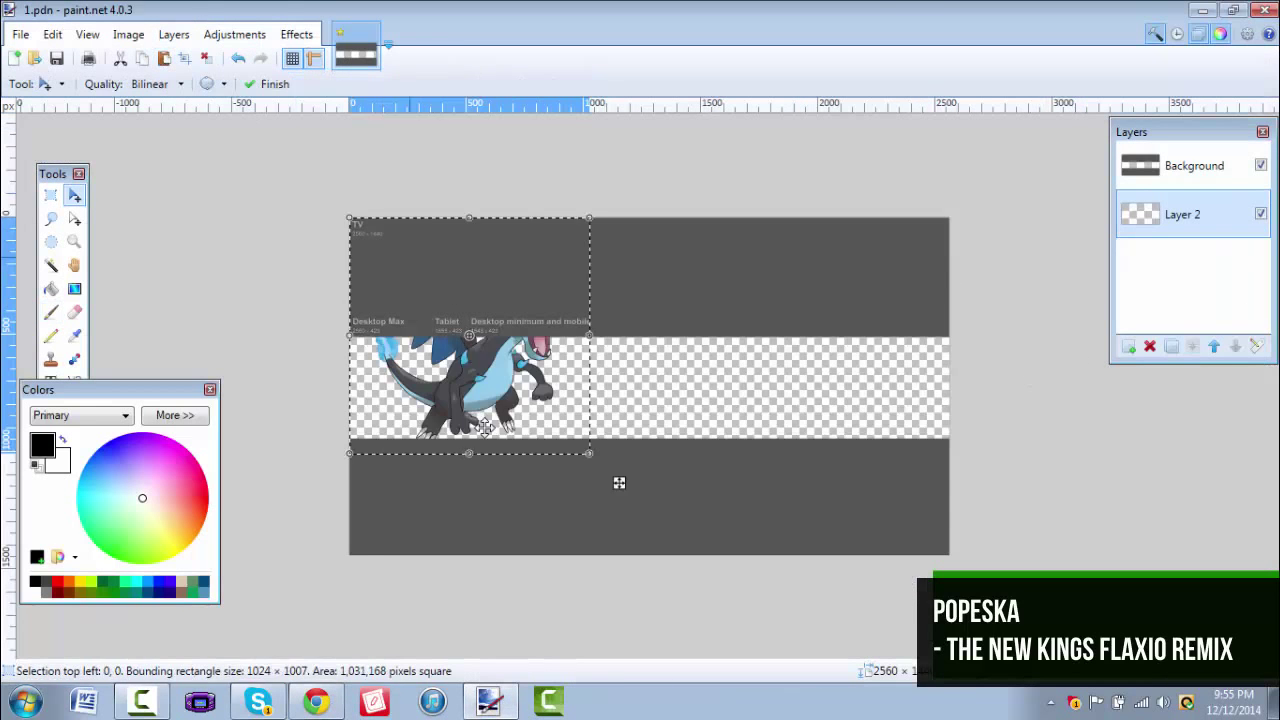
mouse_move(620, 480)
left_mouse_down()
mouse_move(631, 460)
mouse_move(674, 480)
mouse_move(766, 477)
mouse_move(586, 477)
mouse_move(612, 479)
left_mouse_up()
left_click_drag(706, 269, 240, 132)
left_click_drag(449, 336, 602, 323)
left_click_drag(663, 413, 657, 424)
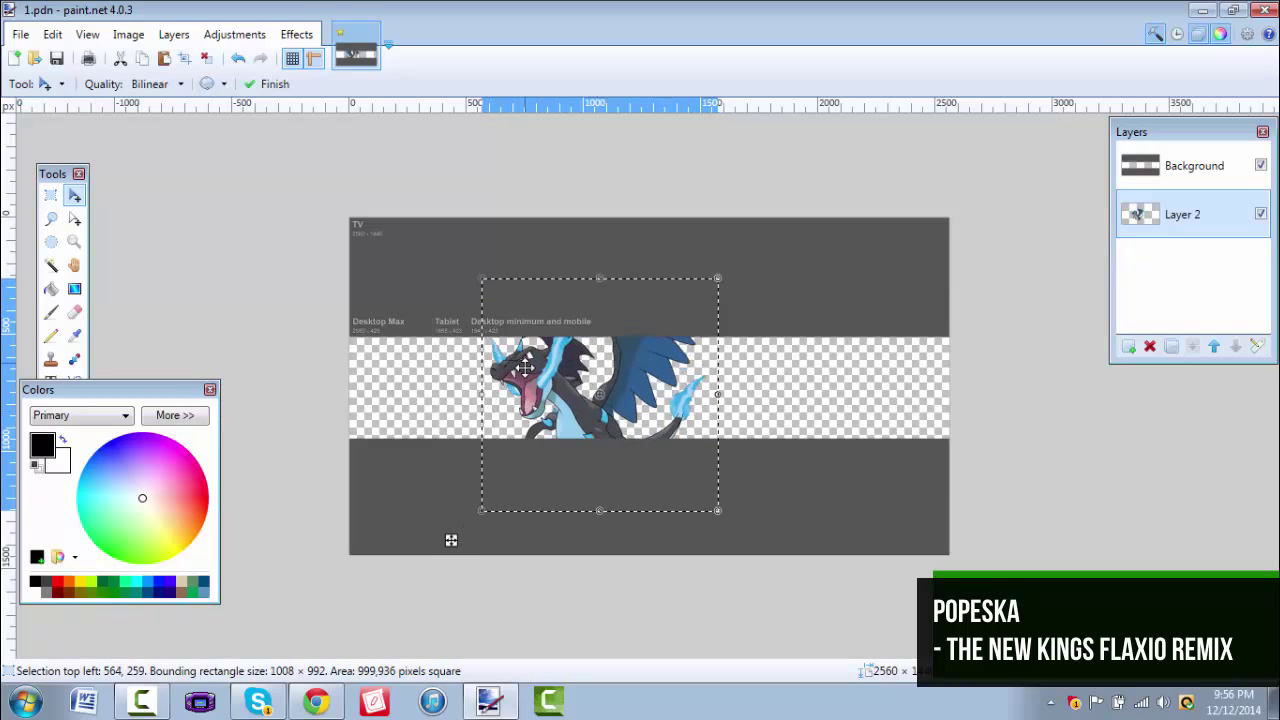
left_click_drag(451, 540, 451, 545)
key("s")
key("ctrl+d")
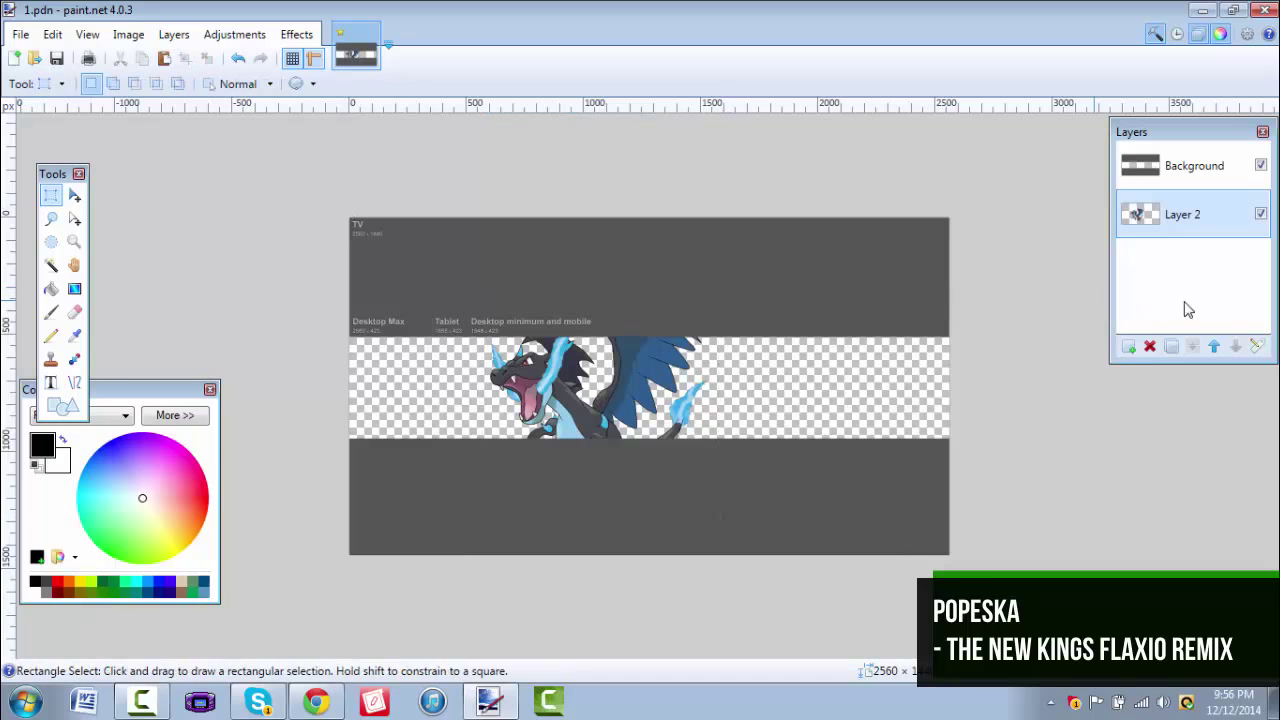
Add a new layer above the dragon and set up white text in Vermin Vibes eX at size 192.
left_click(50, 383)
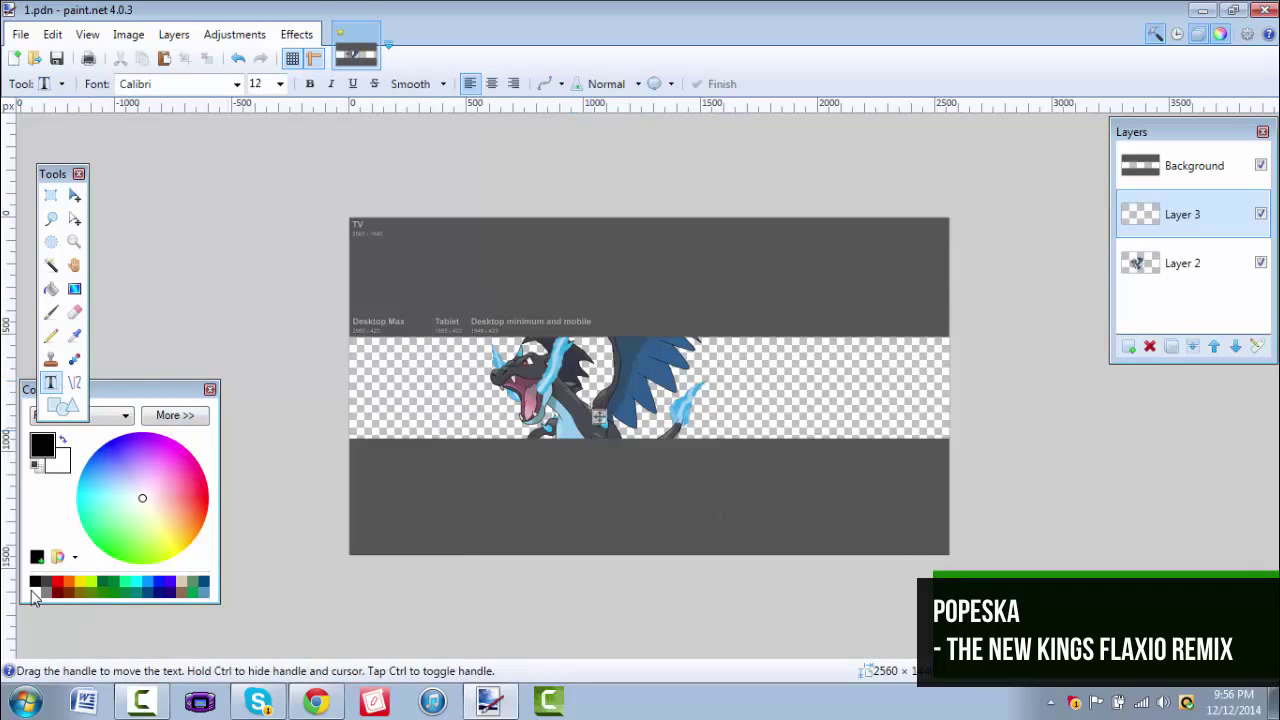
left_click(280, 83)
left_click(277, 390)
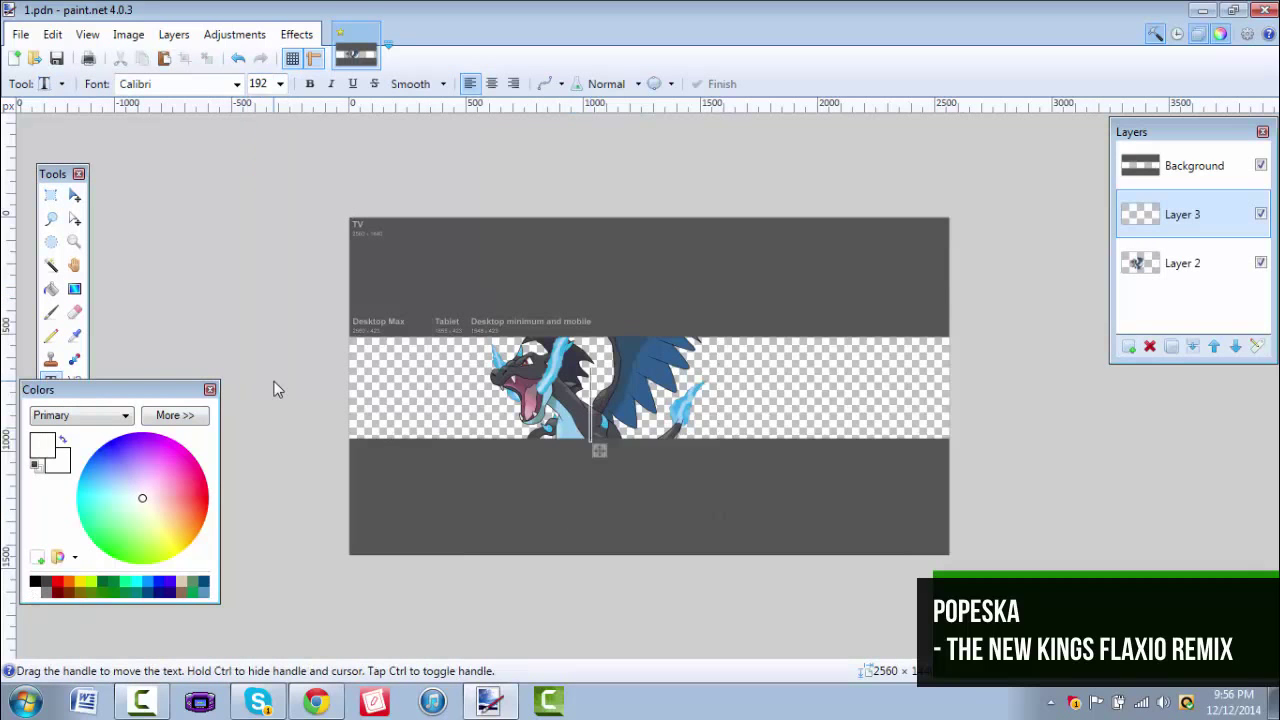
left_click(237, 83)
scroll(340, 557, "down", 15)
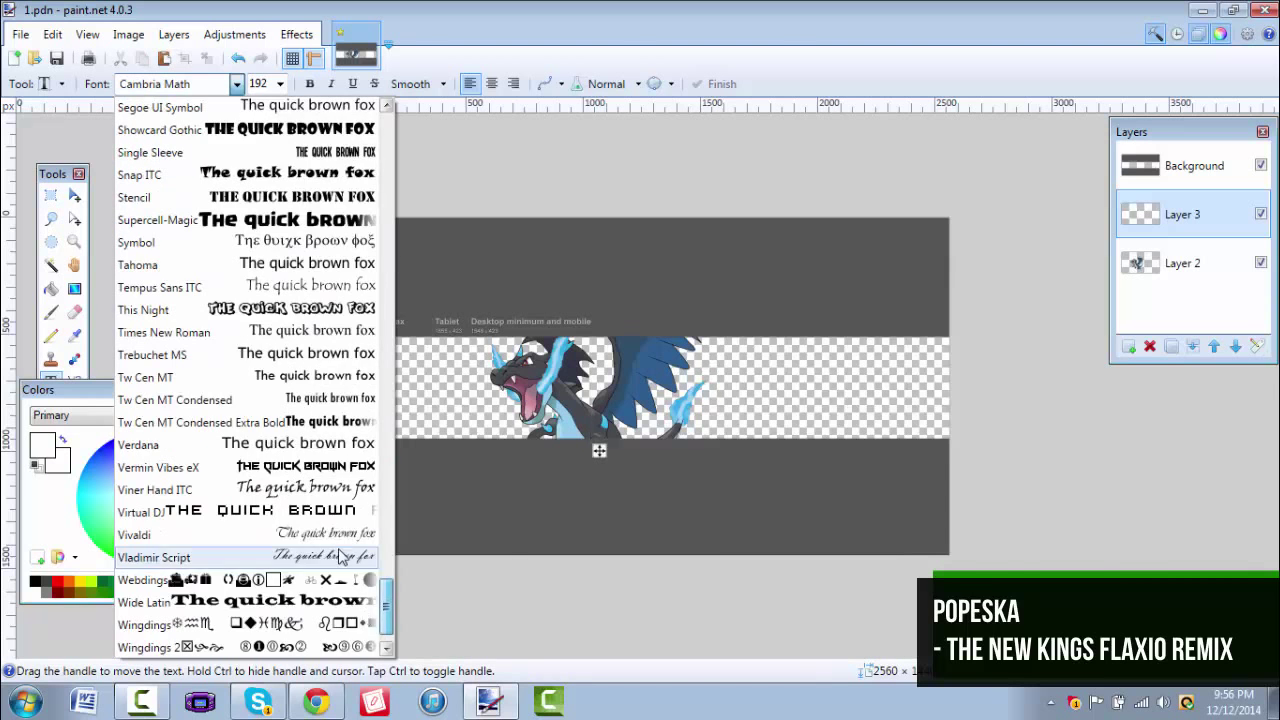
left_click(337, 467)
Check the channel name in the banner request comment on YouTube and write "LUXXAE" on the banner in paint.net.
left_click(310, 700)
left_click(130, 12)
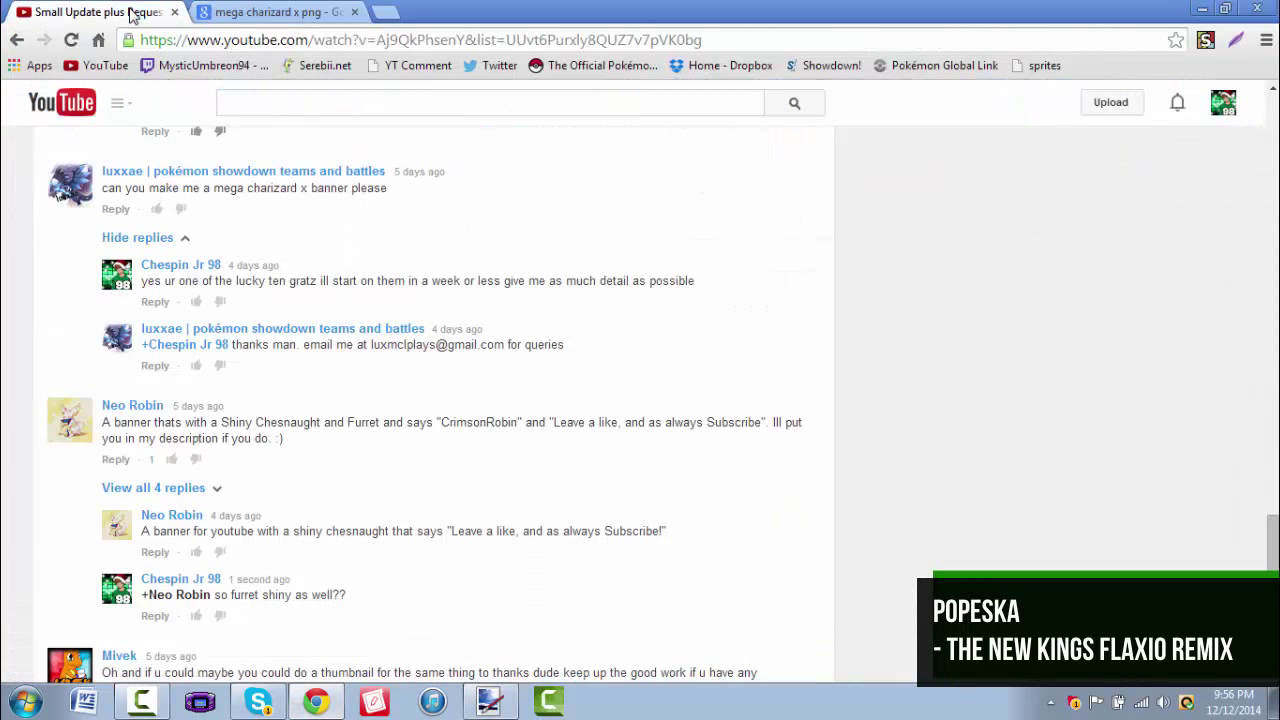
key("alt+Tab")
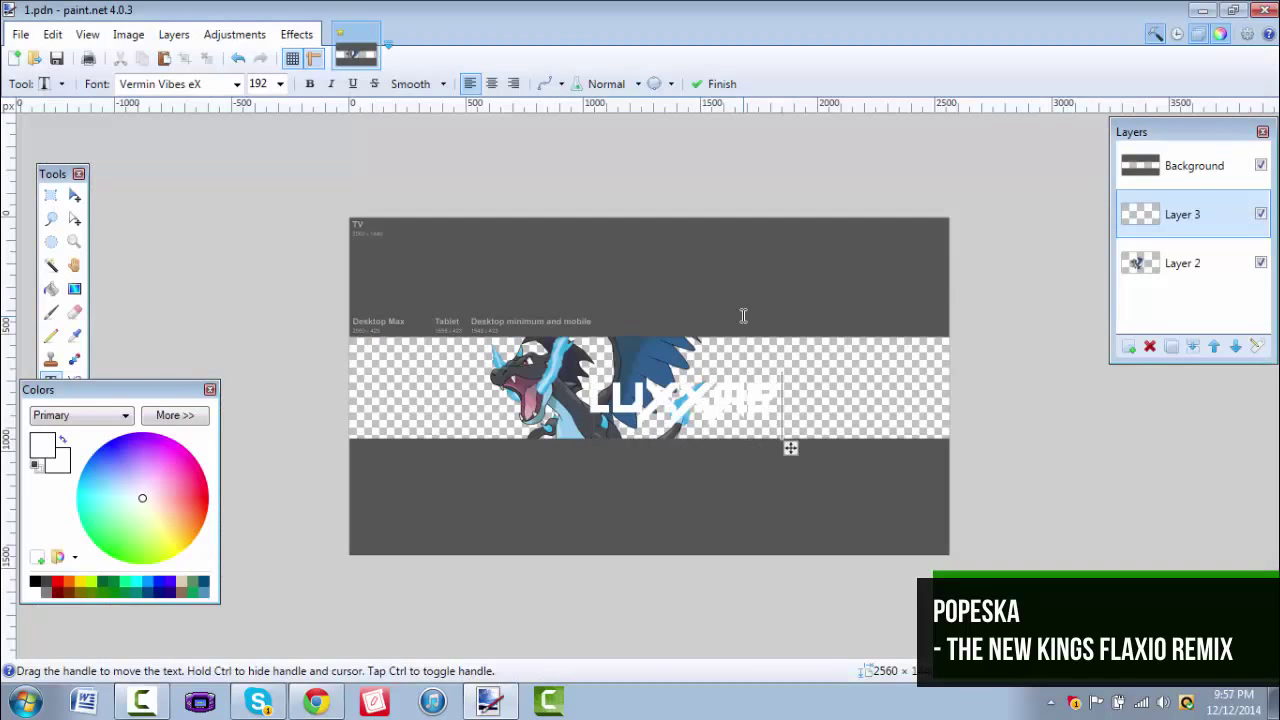
Enlarge the LUXXAE text to size 288 and position it beside the dragon's head, partly over the wing.
left_click(279, 85)
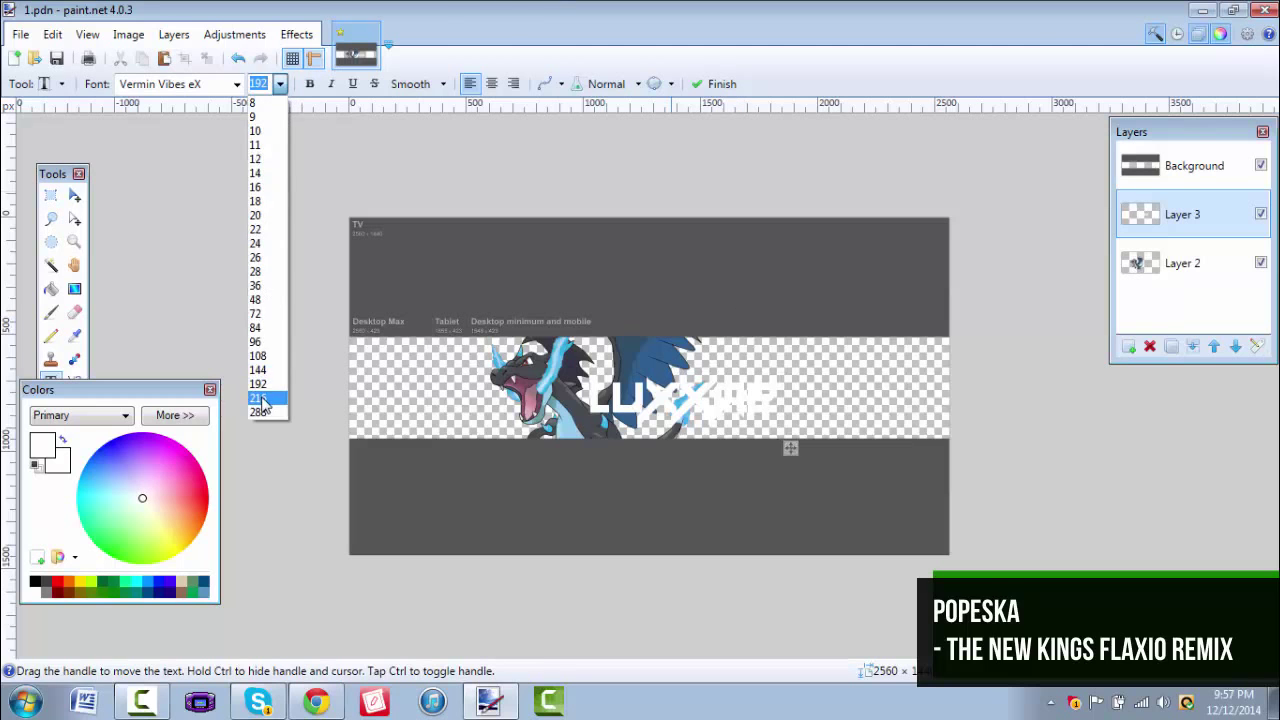
left_click(263, 398)
left_click_drag(816, 458, 877, 470)
left_click(281, 86)
left_click(271, 414)
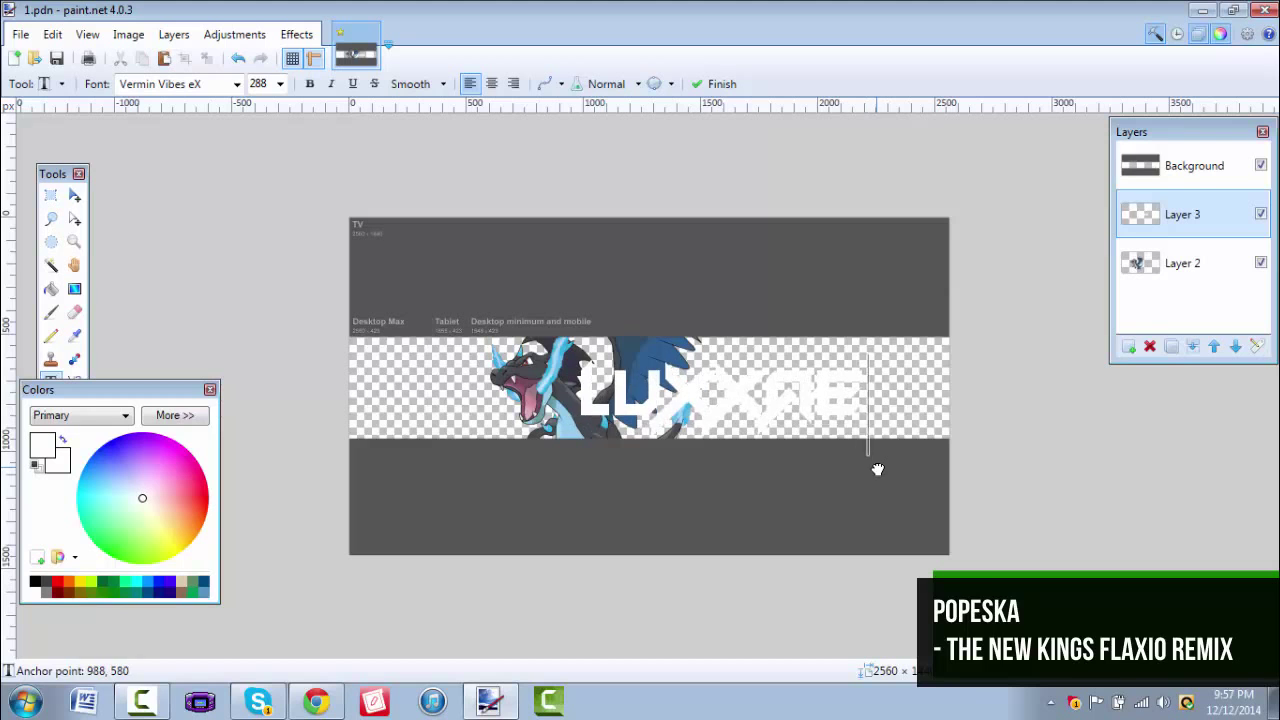
left_click(173, 34)
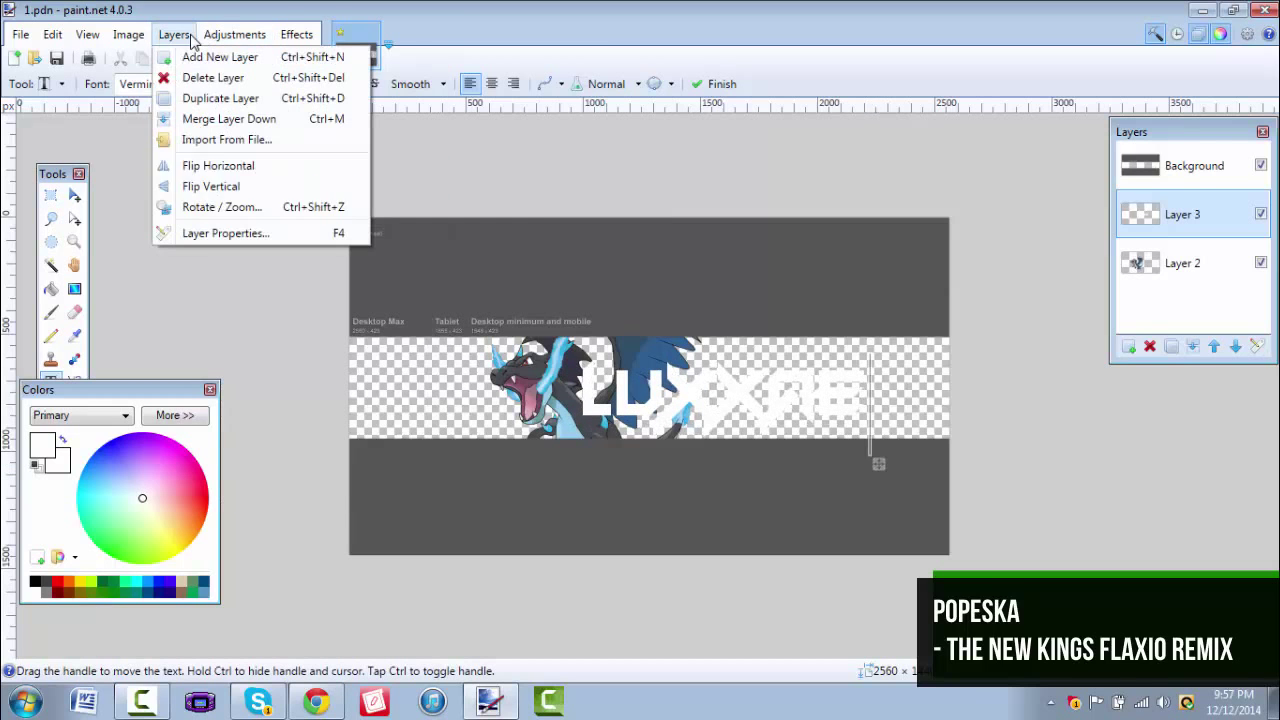
left_click(185, 207)
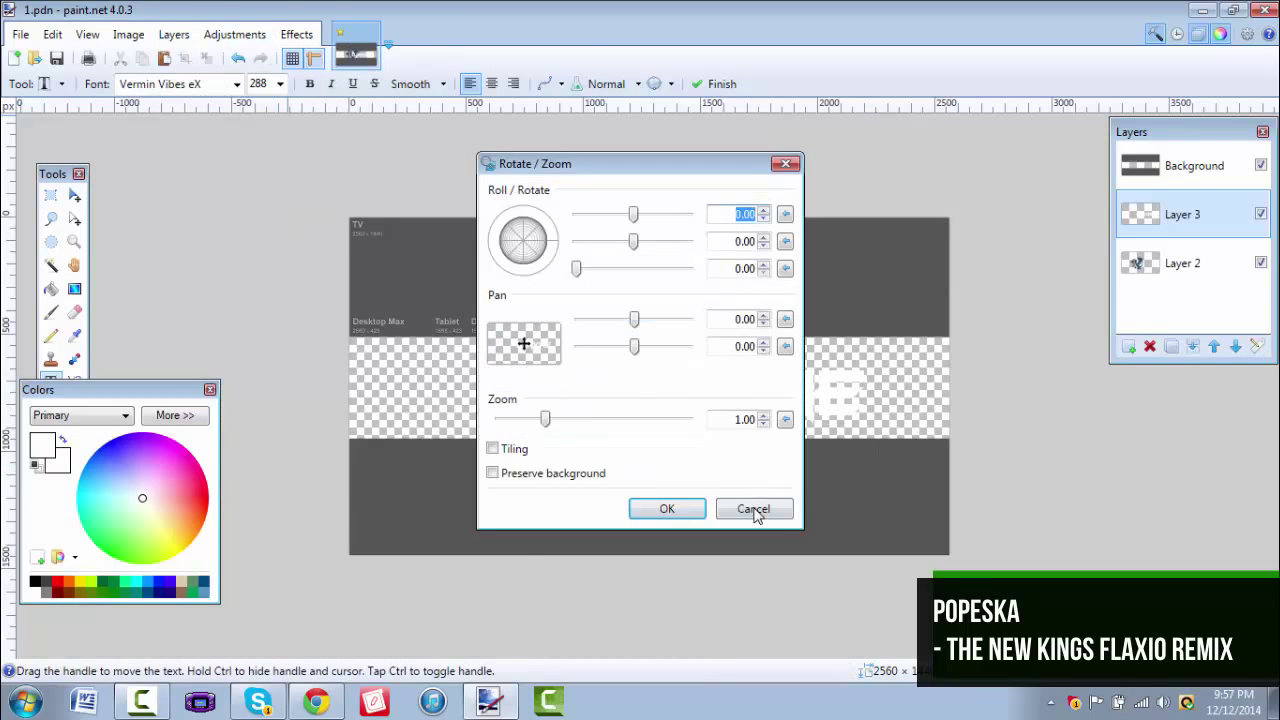
left_click(757, 510)
Duplicate the text layer and recolour the copy teal (RGB 66, 152, 181) with Grayscale on Colored Paper.
left_click(1171, 346)
left_click(234, 34)
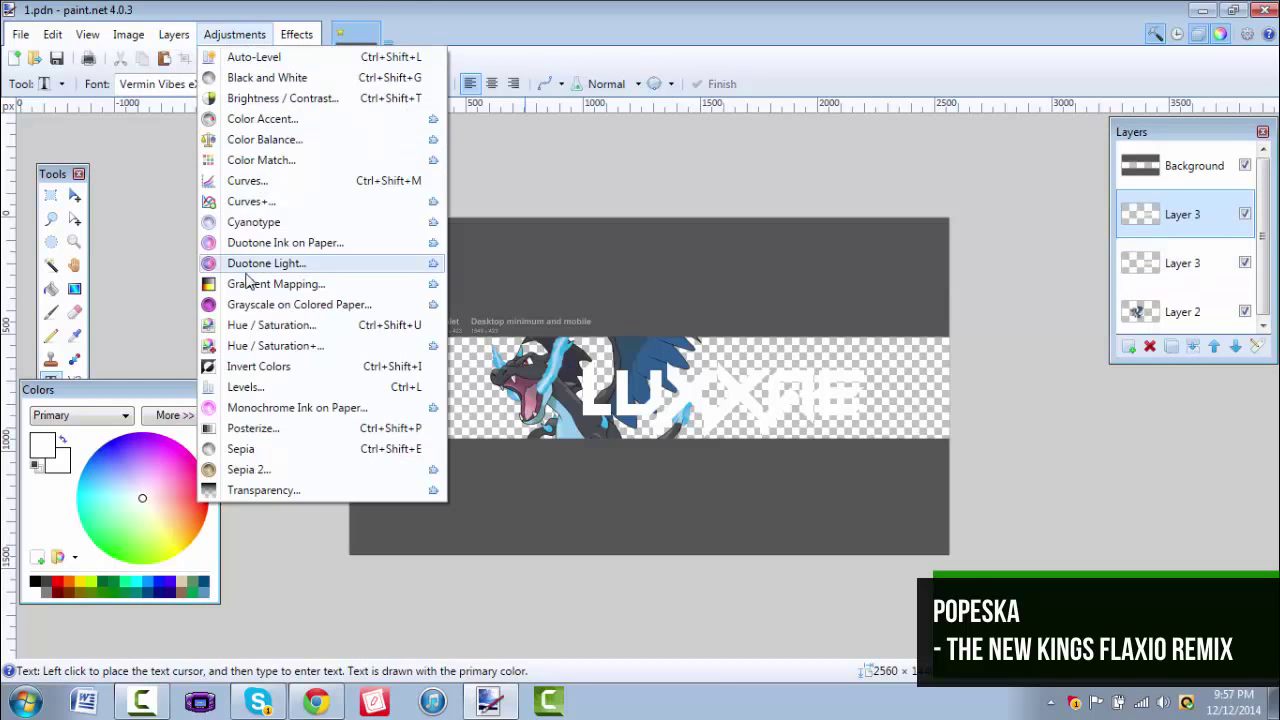
left_click(280, 296)
left_click(190, 294)
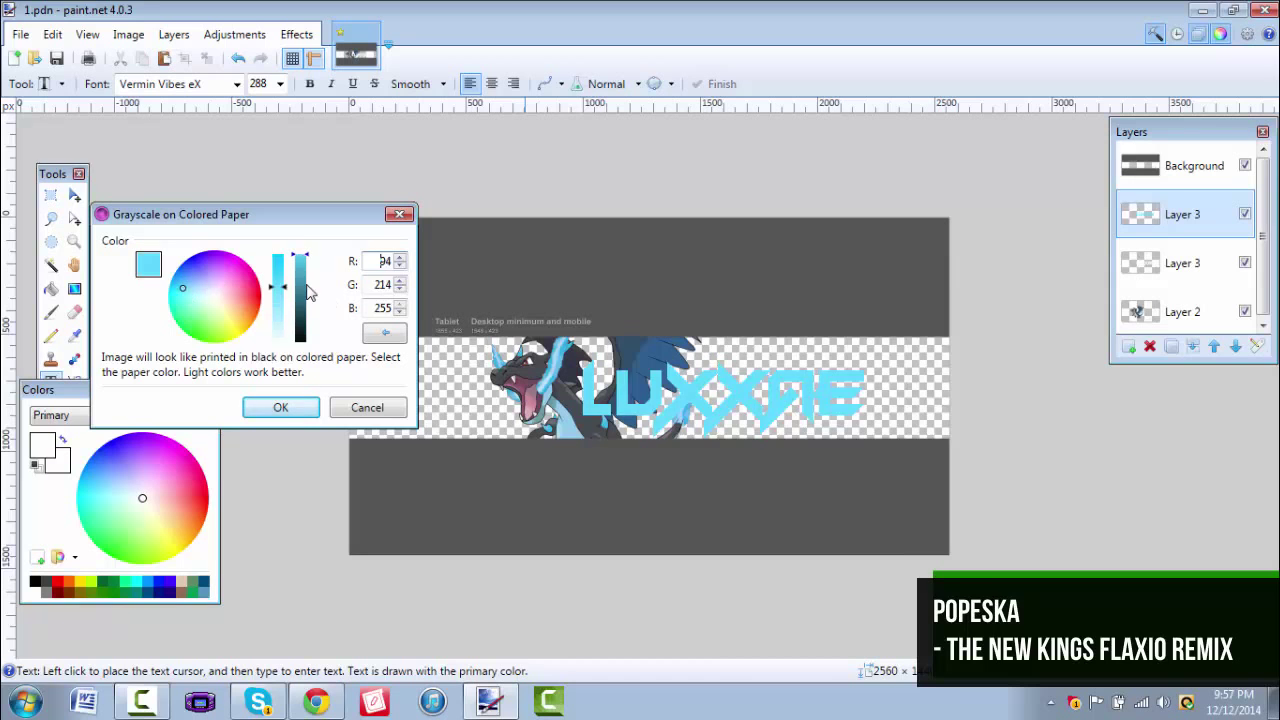
left_click(308, 290)
left_click(281, 407)
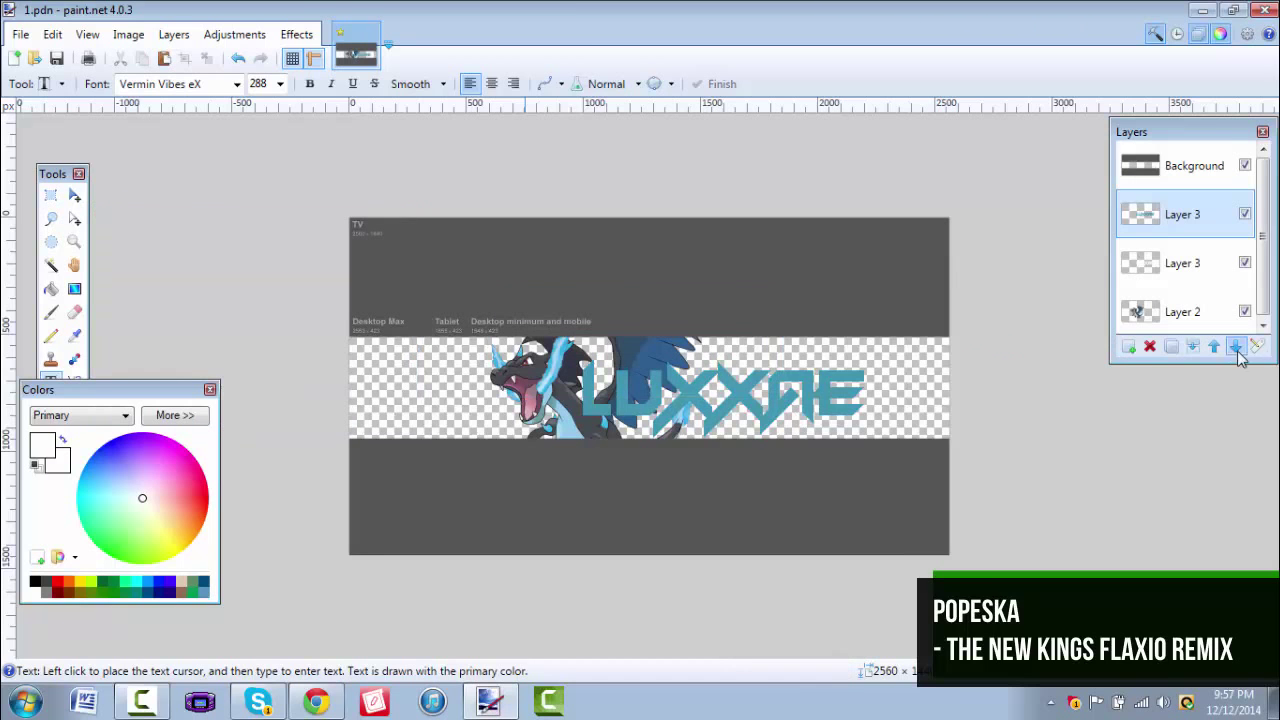
Move the teal text layer beneath the white one and stretch its selected area downward to about 521 px high as a 3D edge.
left_click(1182, 263)
left_click(51, 195)
left_click_drag(536, 336, 900, 445)
left_click(74, 195)
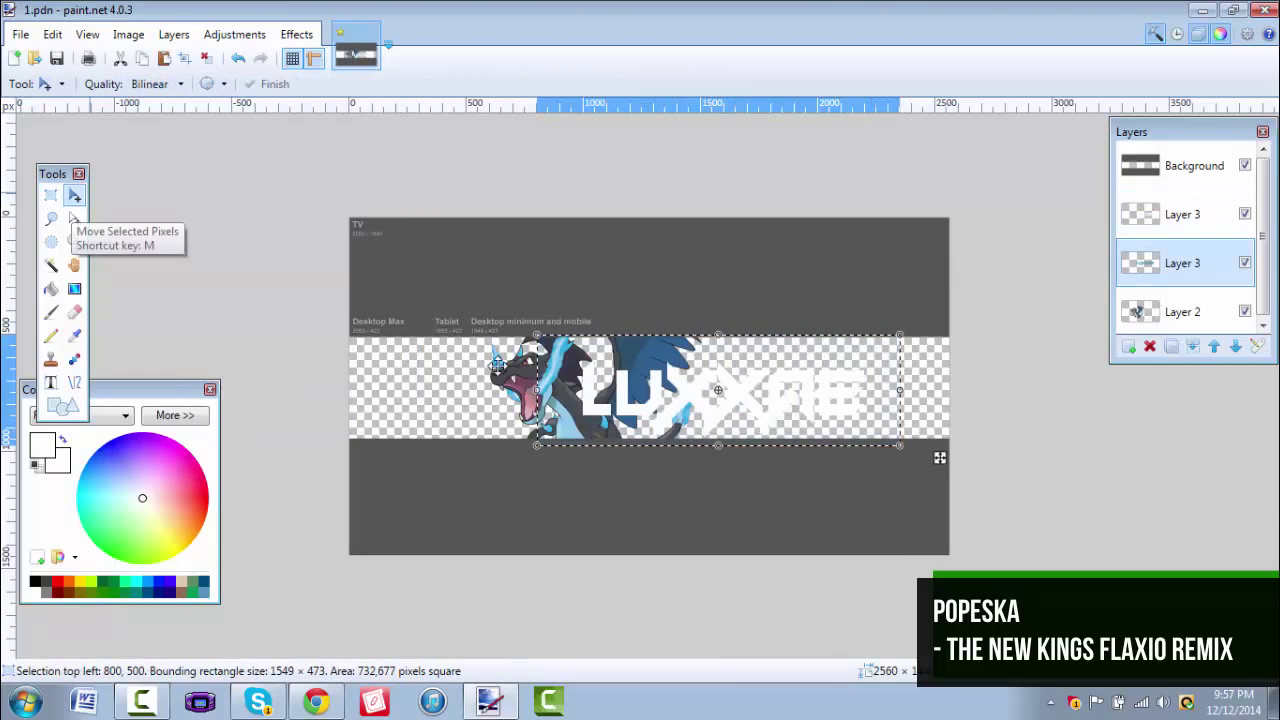
left_click_drag(718, 452, 717, 458)
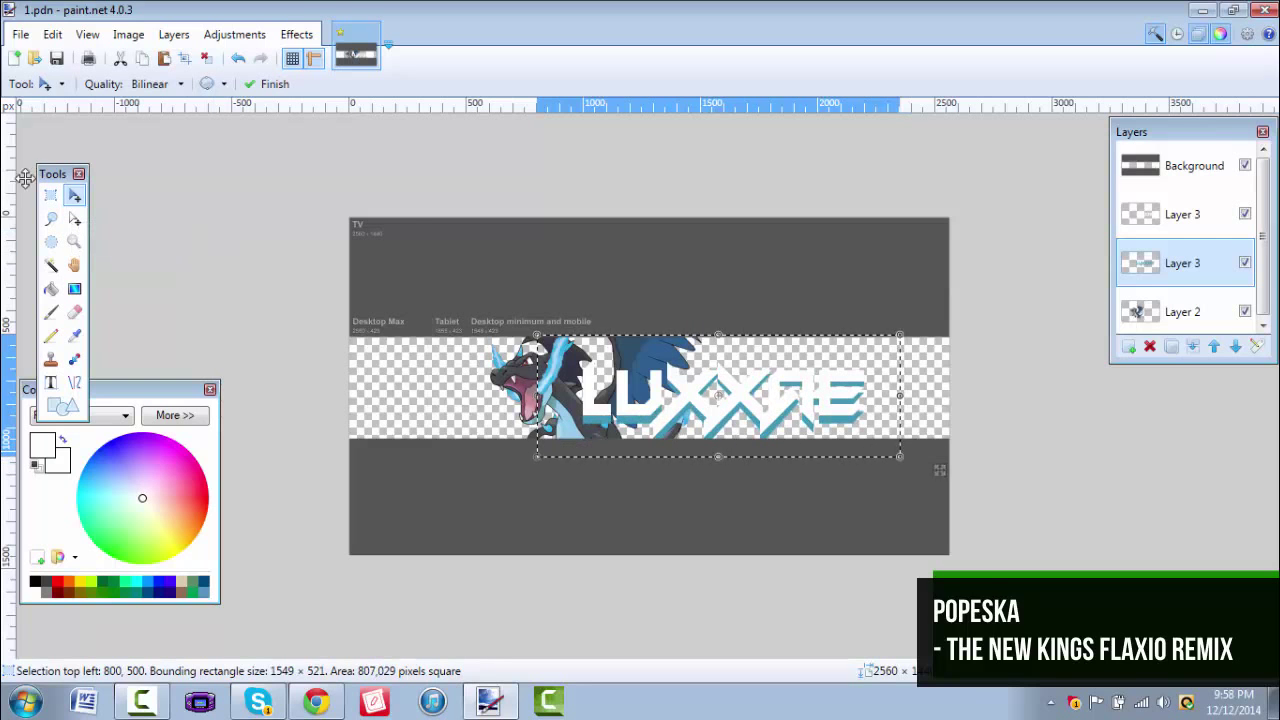
left_click(51, 195)
left_click(291, 194)
Apply a black Drop Shadow with zero offset, blur radius 5 and opacity 255 to the teal text layer.
left_click(296, 34)
mouse_move(323, 182)
left_click(445, 189)
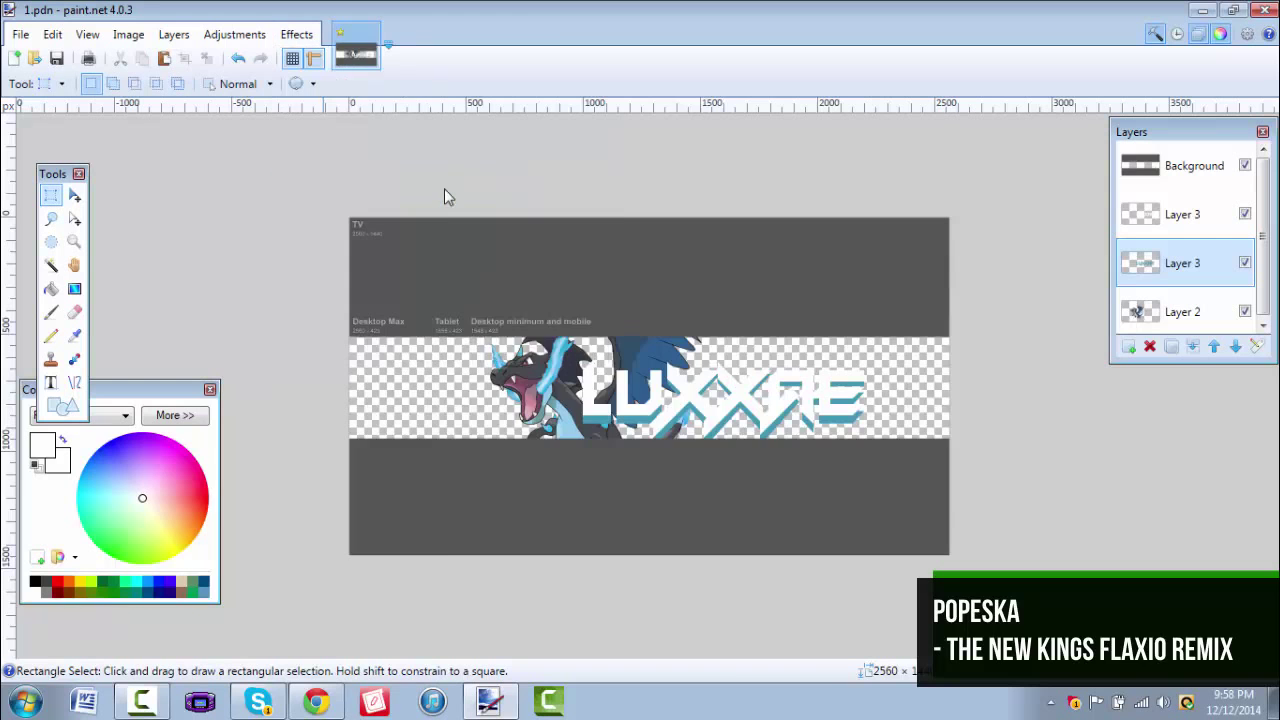
left_click_drag(682, 121, 296, 119)
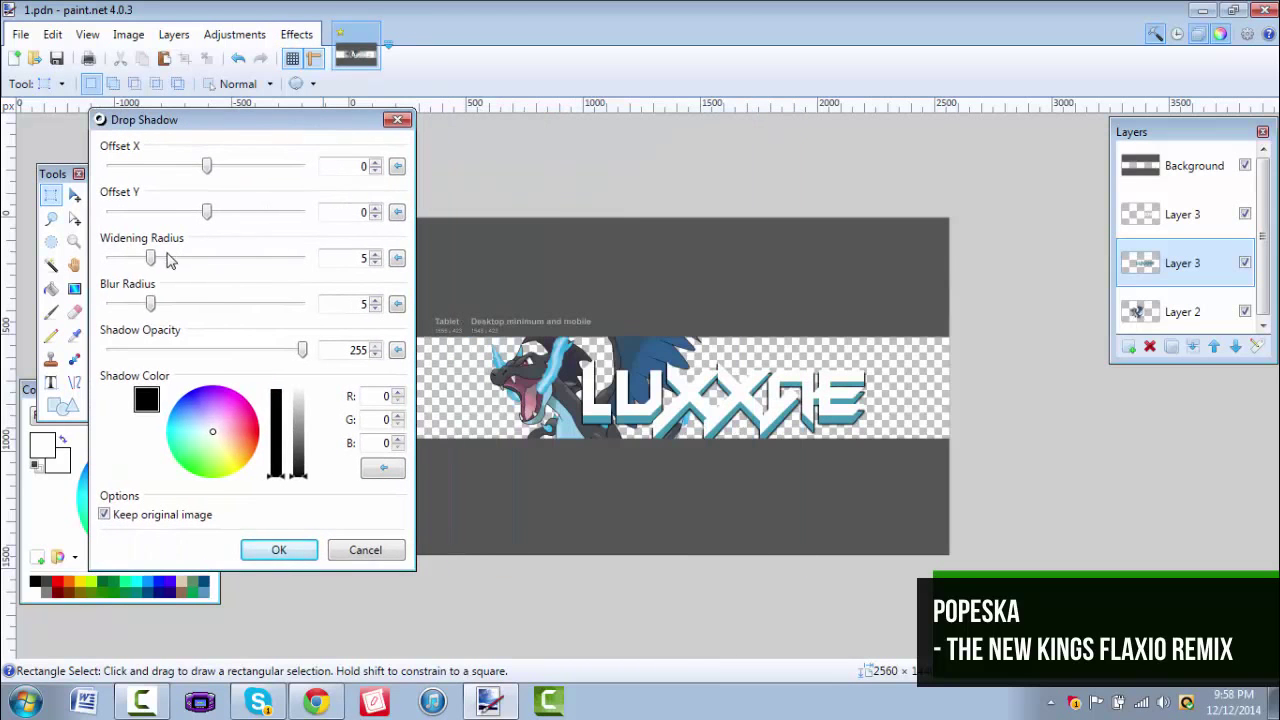
left_click(242, 543)
Apply a black Drop Shadow to the white text layer to outline its letters.
left_click(1182, 214)
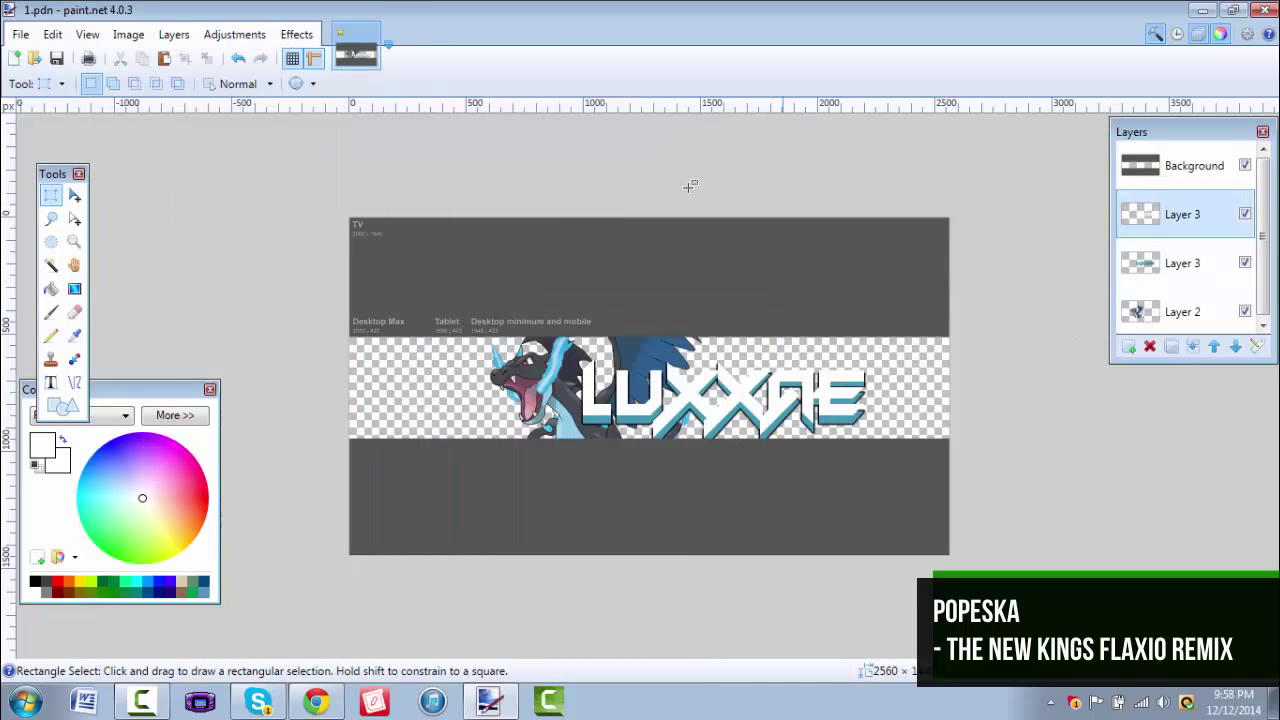
left_click(296, 34)
mouse_move(424, 217)
left_click(551, 209)
left_click_drag(600, 115, 137, 84)
left_click(204, 514)
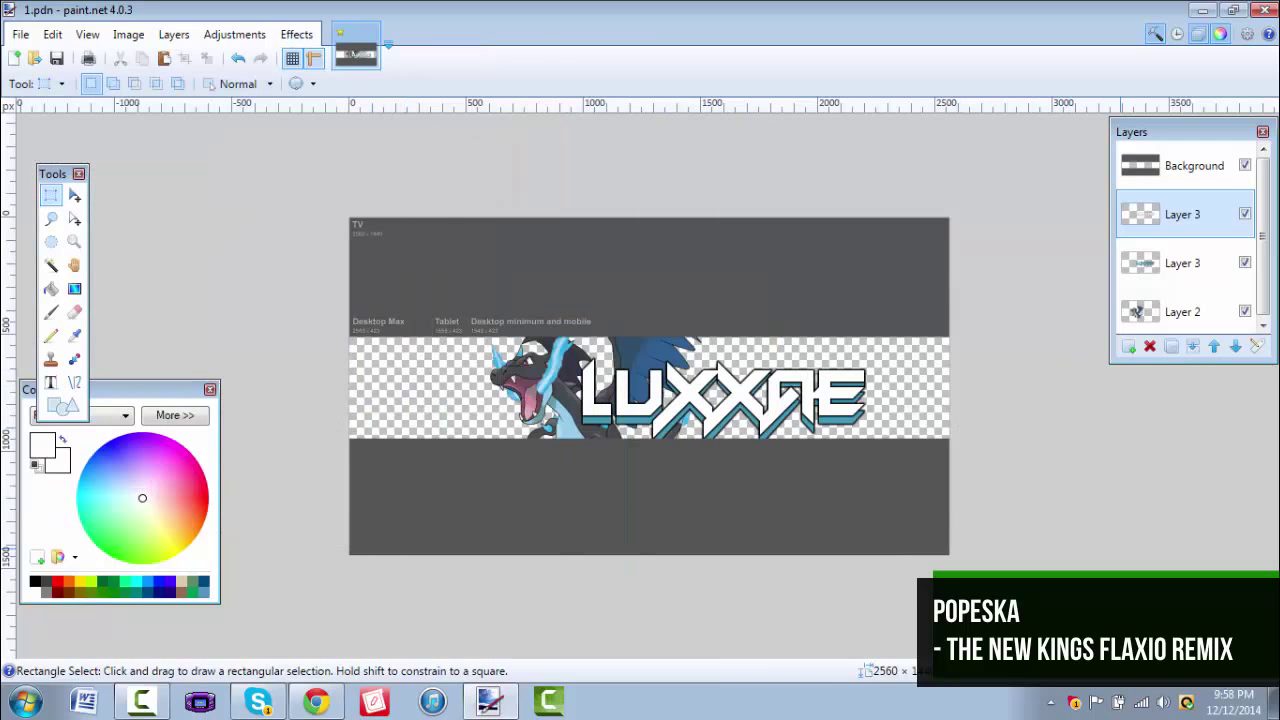
left_click(234, 34)
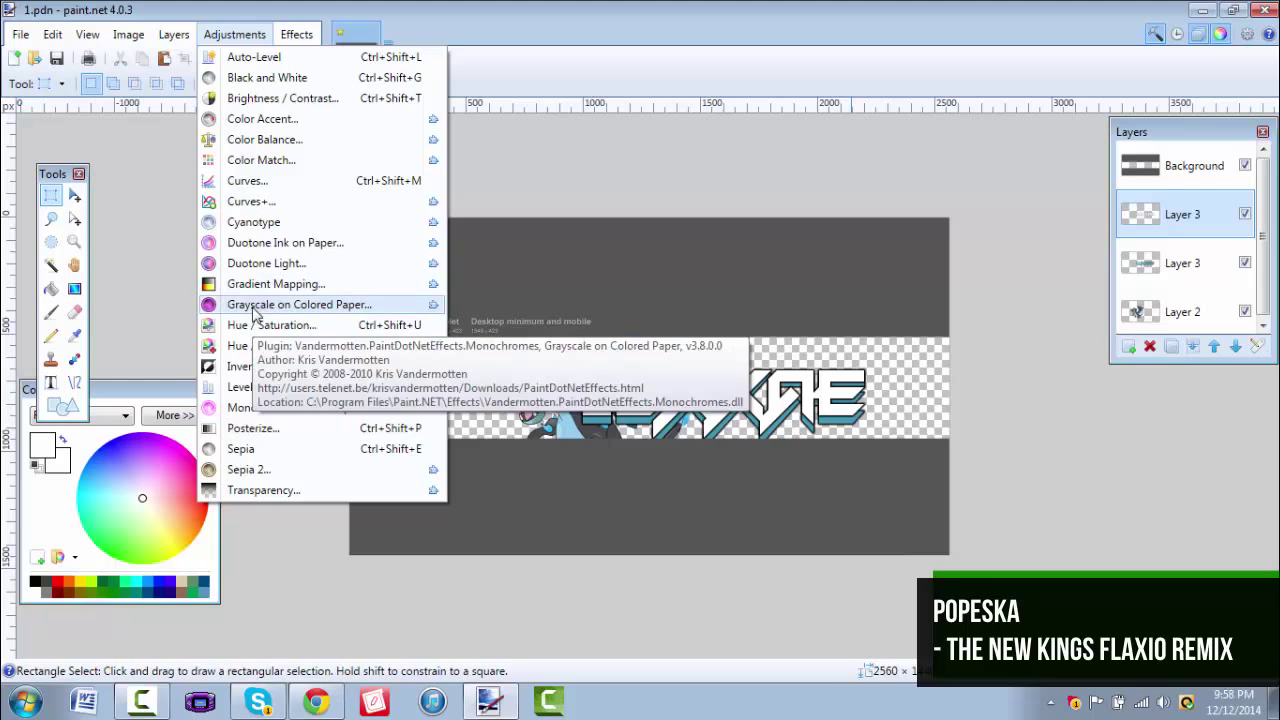
left_click(255, 305)
left_click_drag(556, 237, 73, 206)
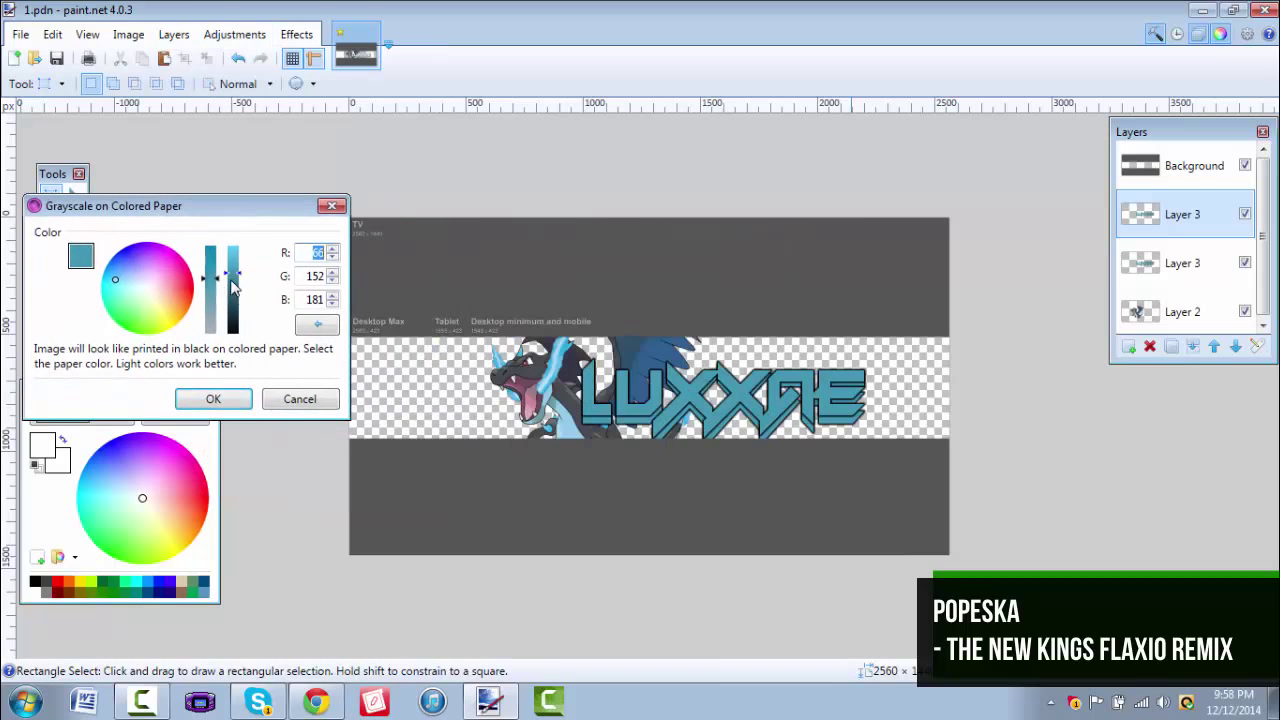
left_click_drag(233, 280, 232, 243)
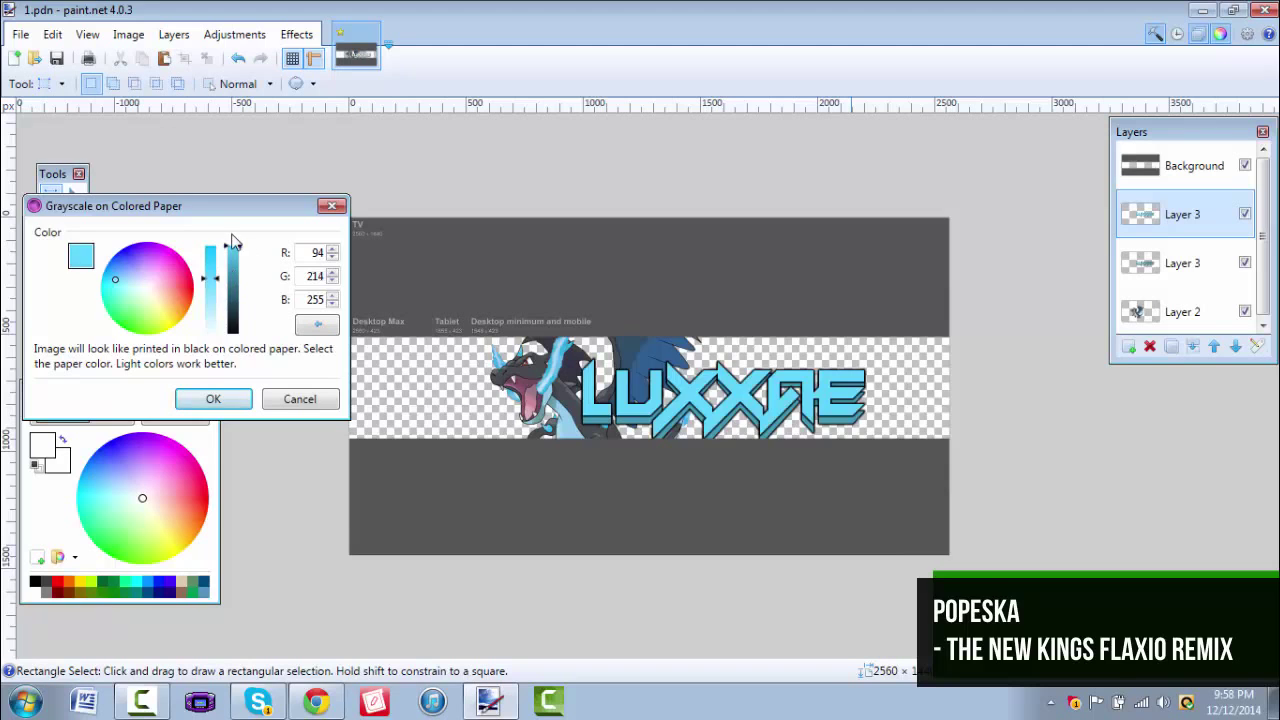
left_click(291, 399)
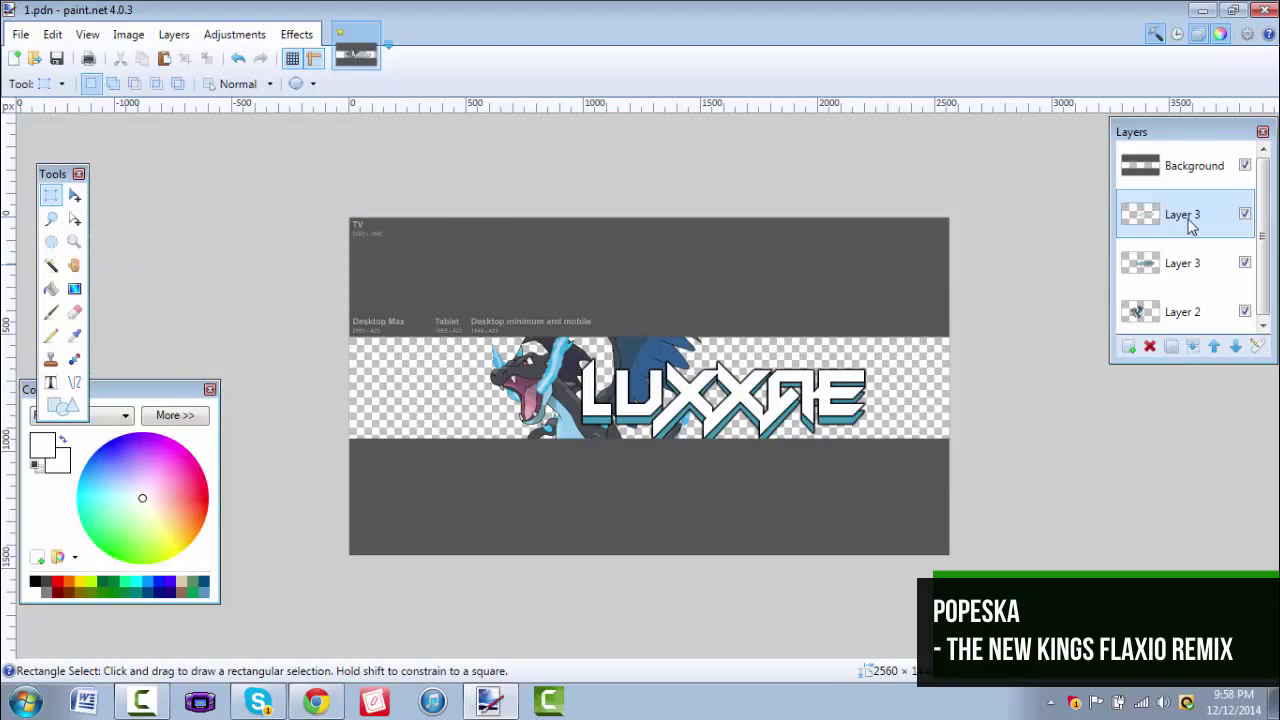
Merge the white text layer down into the teal text layer.
left_click(1192, 347)
left_click_drag(480, 341, 928, 472)
left_click(180, 34)
left_click(42, 155)
Tilt the merged text in perspective using Rotate/Zoom with Roll/Rotate values 0.00, -165.96 and 15.67.
left_click(229, 36)
mouse_move(186, 38)
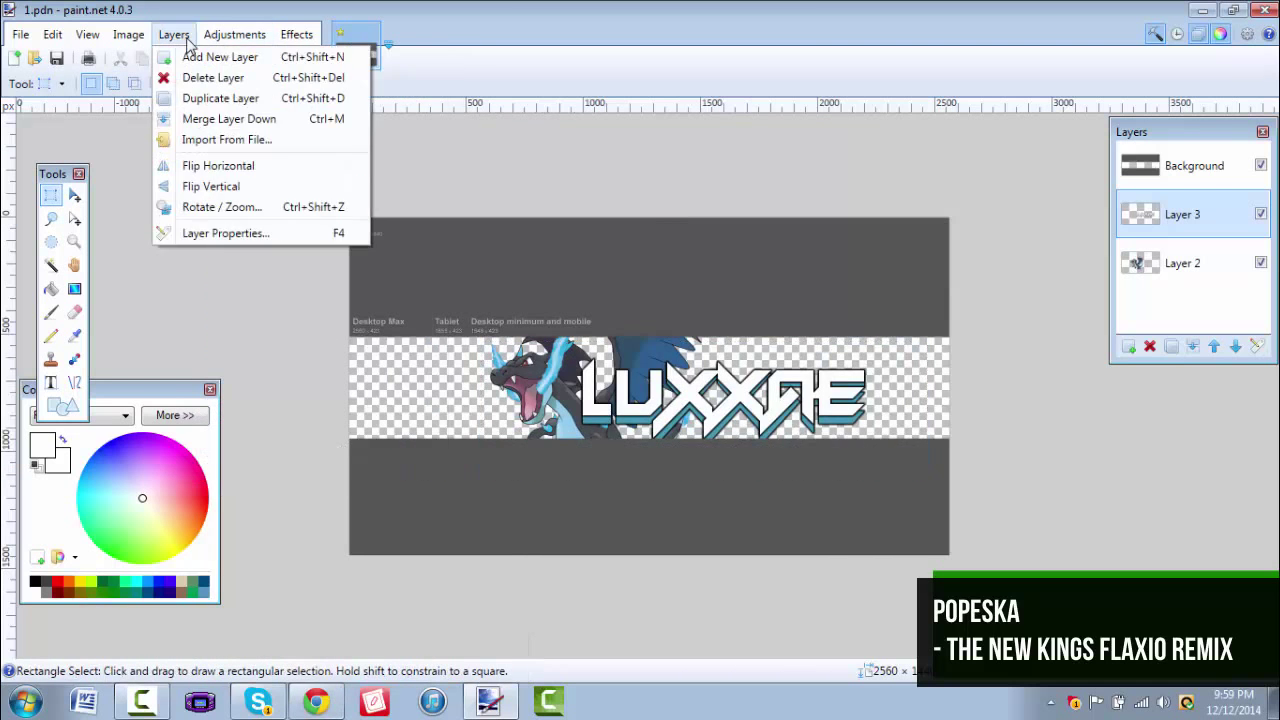
left_click(201, 207)
left_click_drag(540, 164, 149, 168)
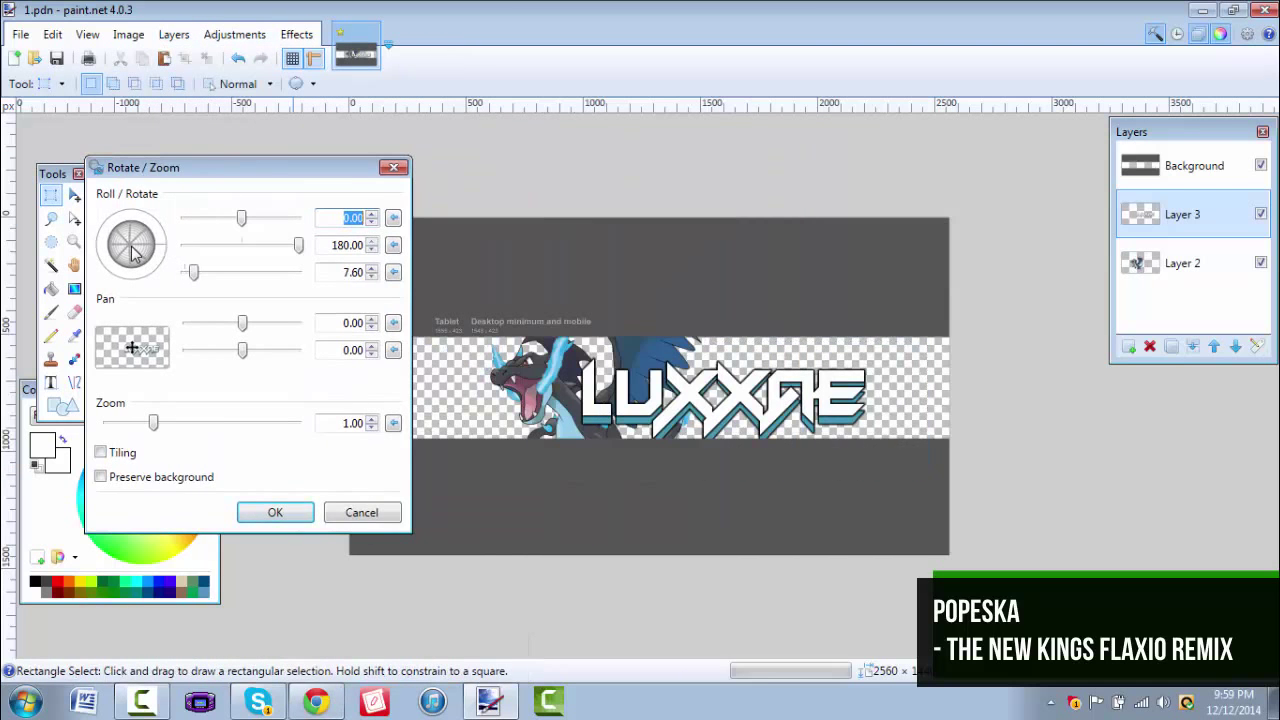
left_click_drag(131, 252, 131, 252)
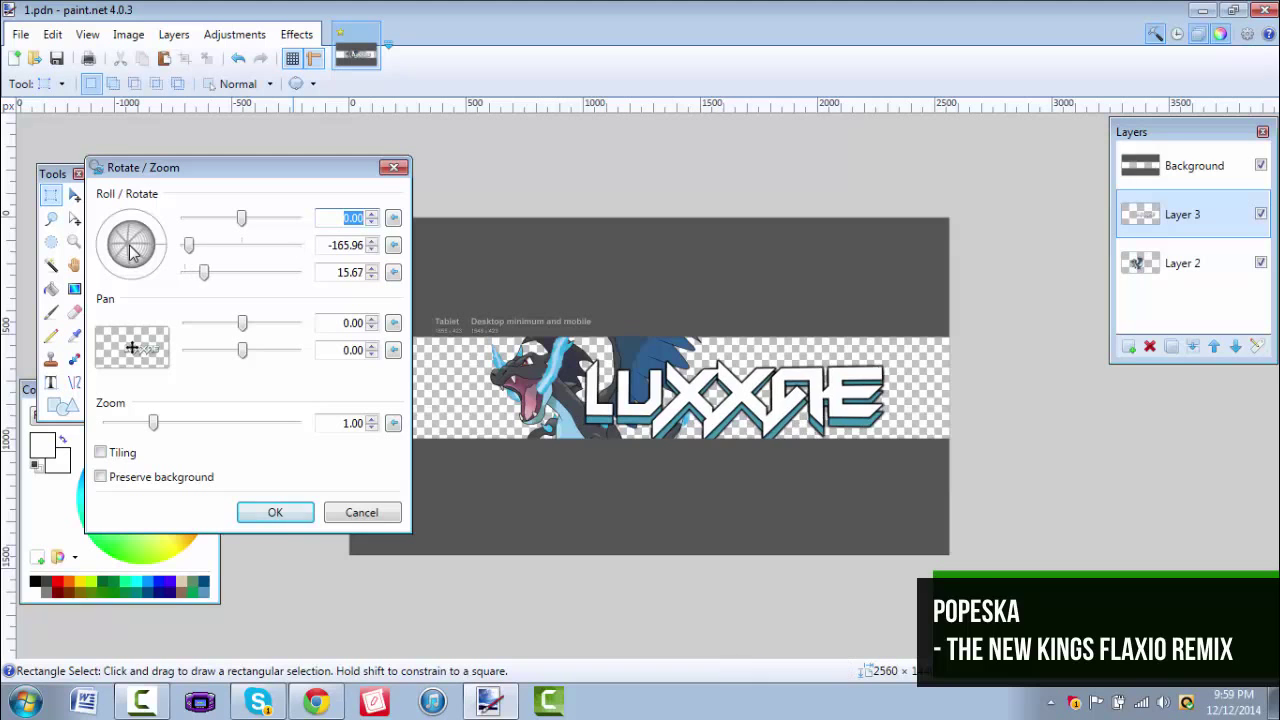
left_click(288, 518)
Select the merged LUXXAE text, rotate it to about -2.58°, and adjust its position within the banner strip.
left_click_drag(542, 343, 962, 488)
key("m")
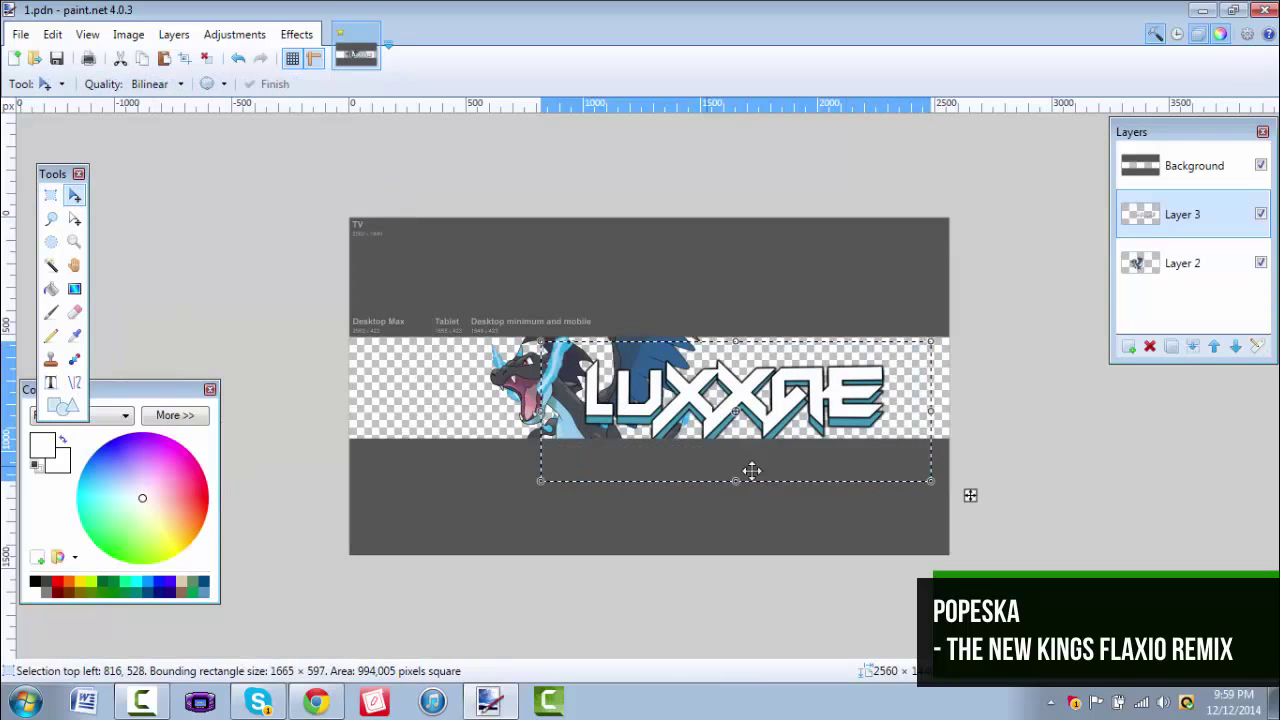
left_click_drag(749, 466, 882, 433)
left_click_drag(546, 331, 551, 334)
left_click_drag(662, 403, 661, 400)
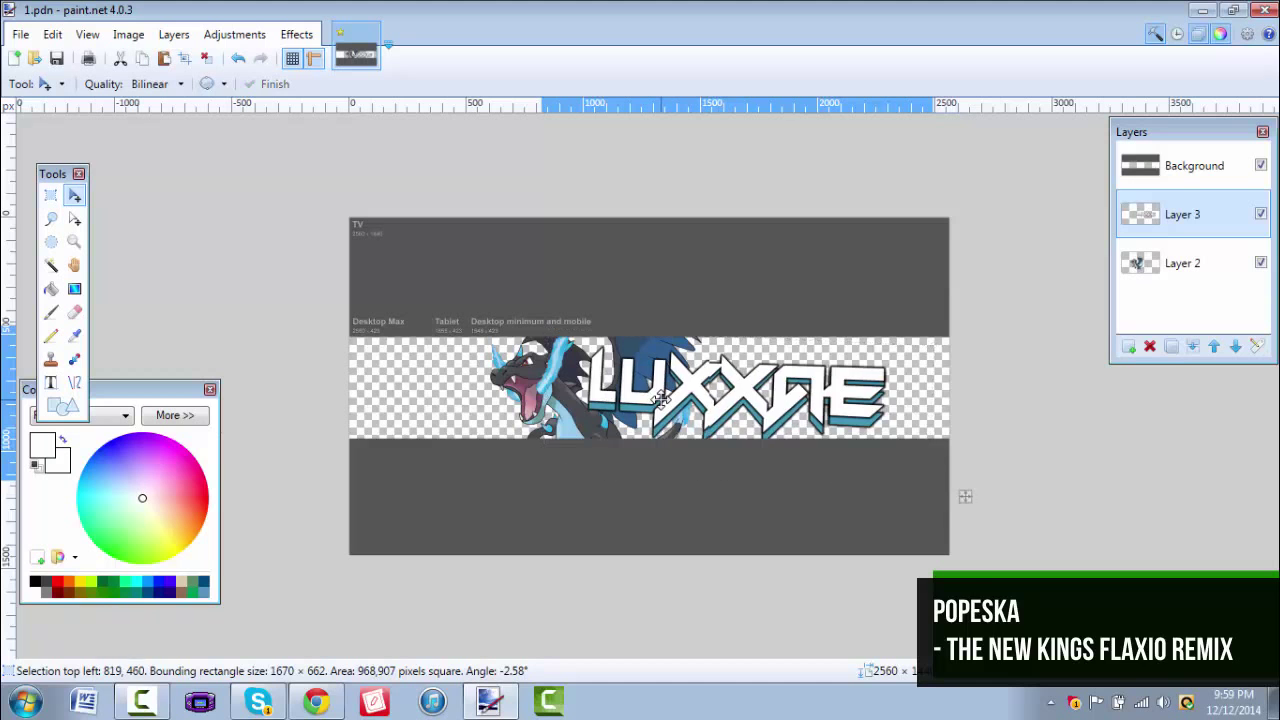
left_click(53, 197)
Apply a black Drop Shadow to the dragon layer with offsets 0, widening radius 6, blur radius 5 and opacity 255.
left_click(1140, 272)
left_click(298, 36)
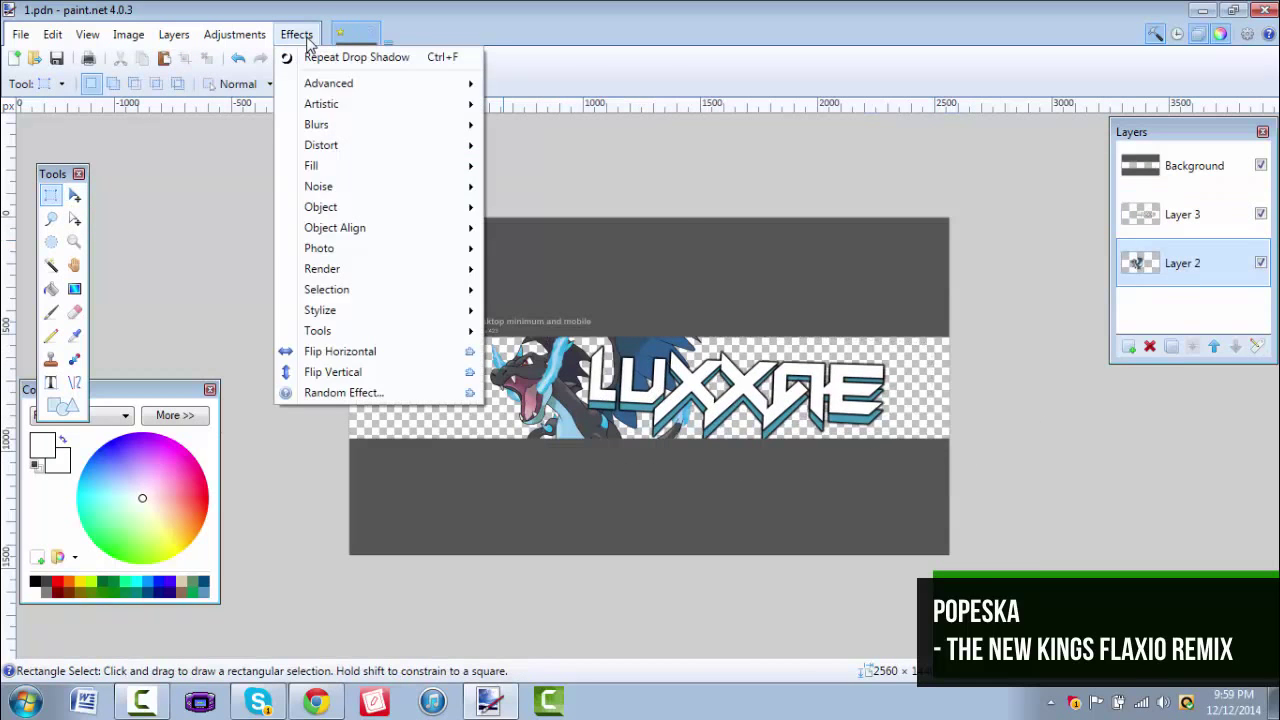
mouse_move(360, 204)
left_click(500, 208)
left_click_drag(650, 124, 975, 108)
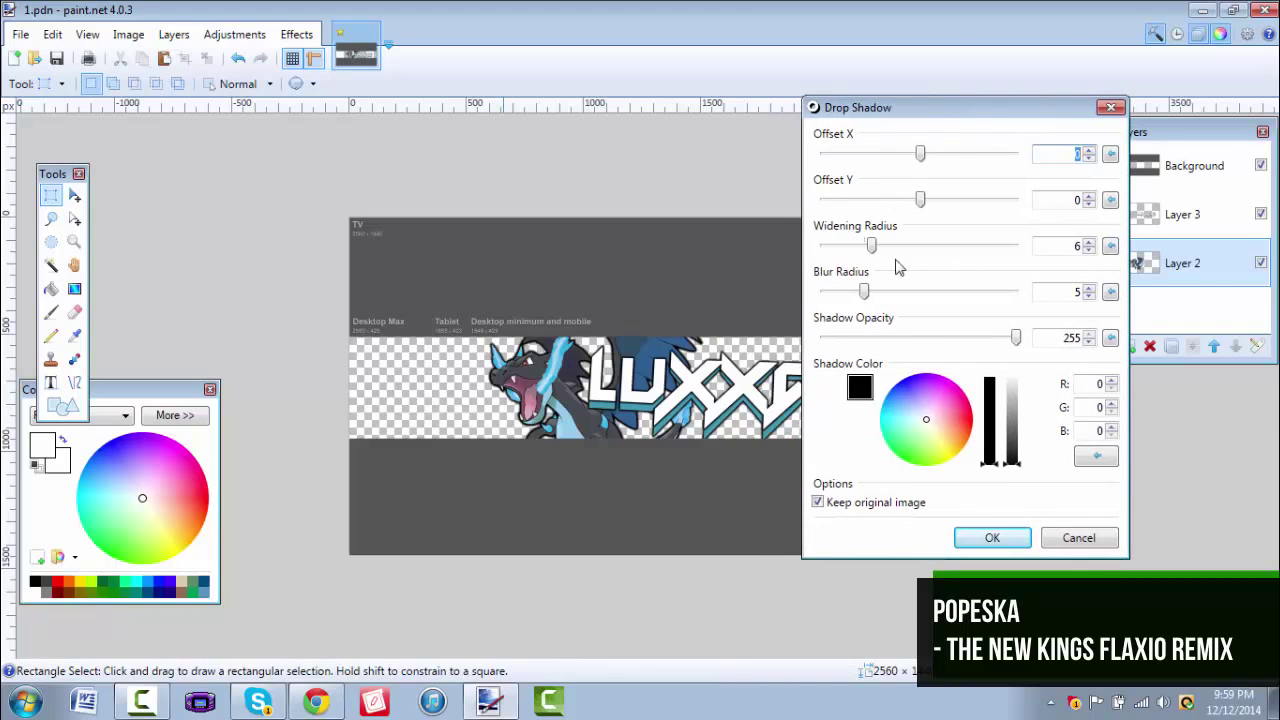
left_click(989, 536)
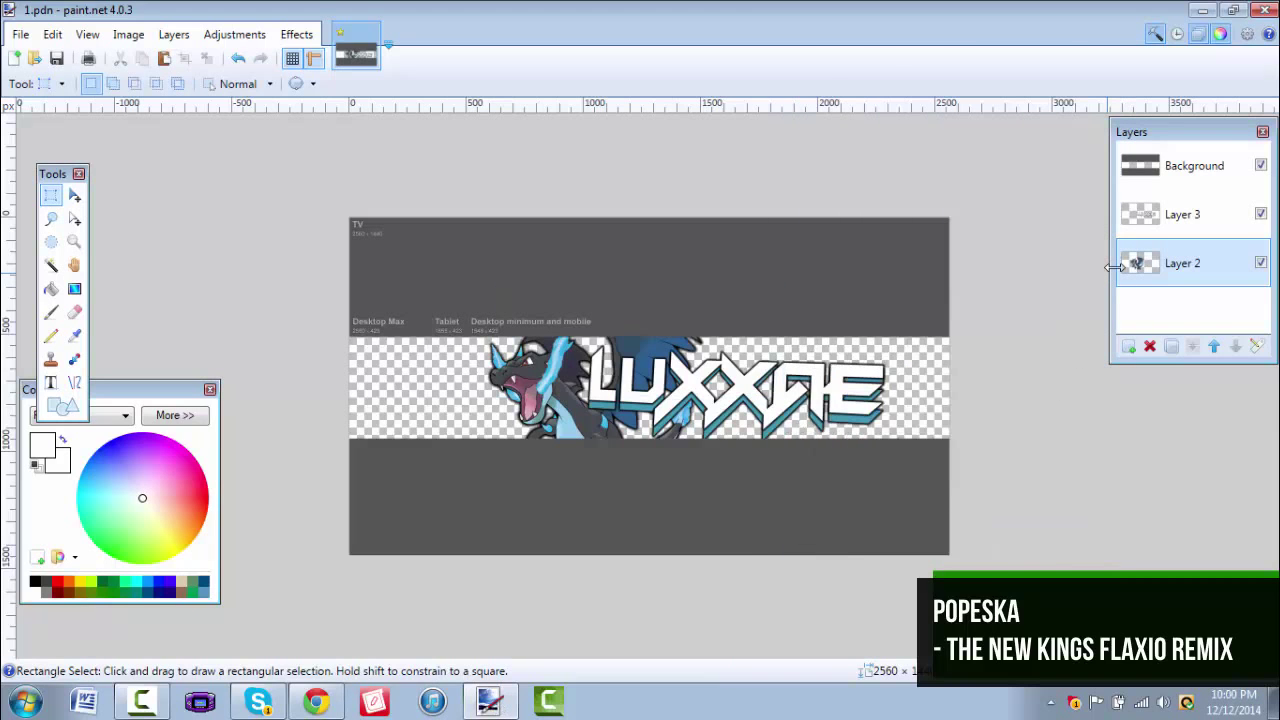
Switch to Chrome and search Google Images for "blue background".
left_click(258, 701)
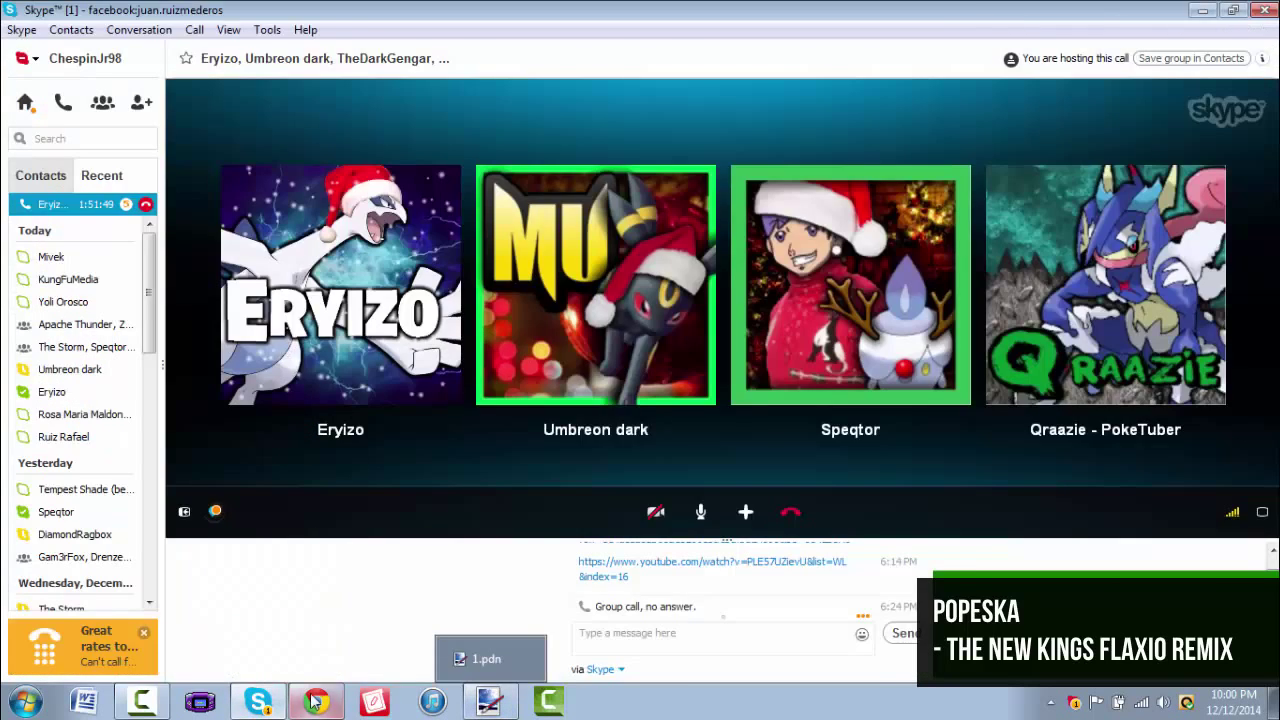
left_click(316, 701)
left_click(266, 12)
scroll(316, 443, "up", 2)
triple_click(262, 108)
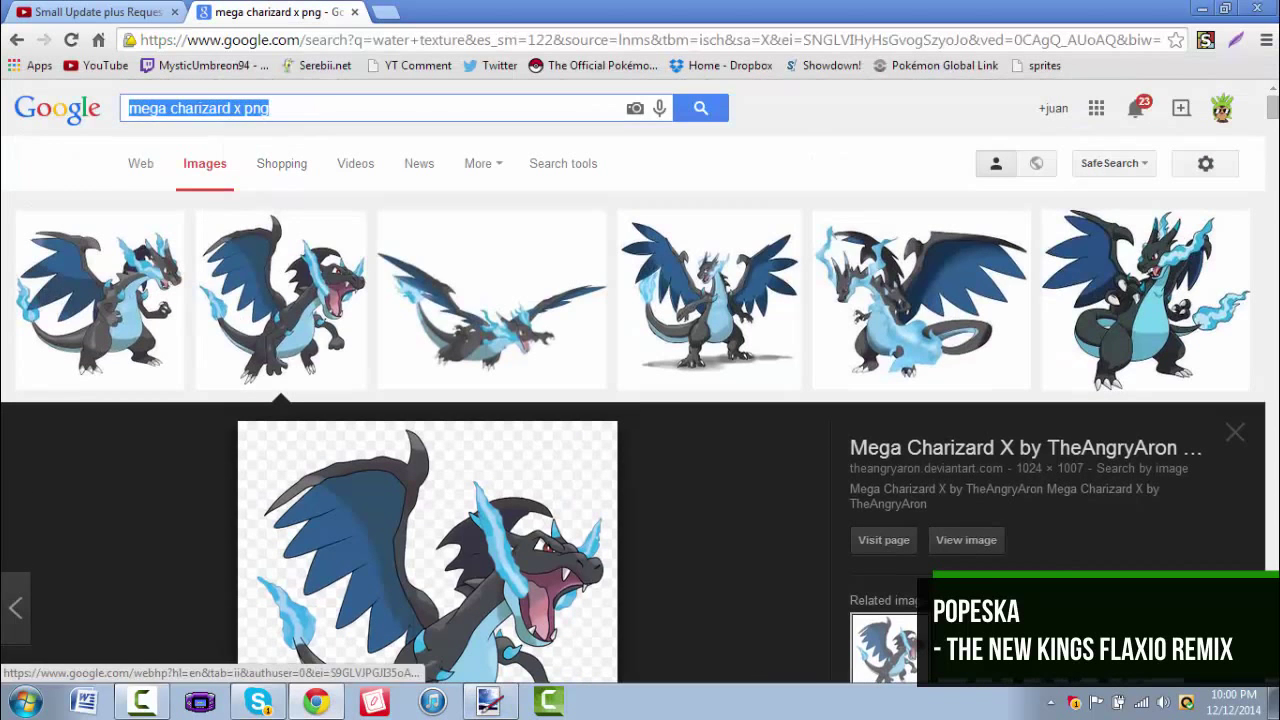
type("blue ba")
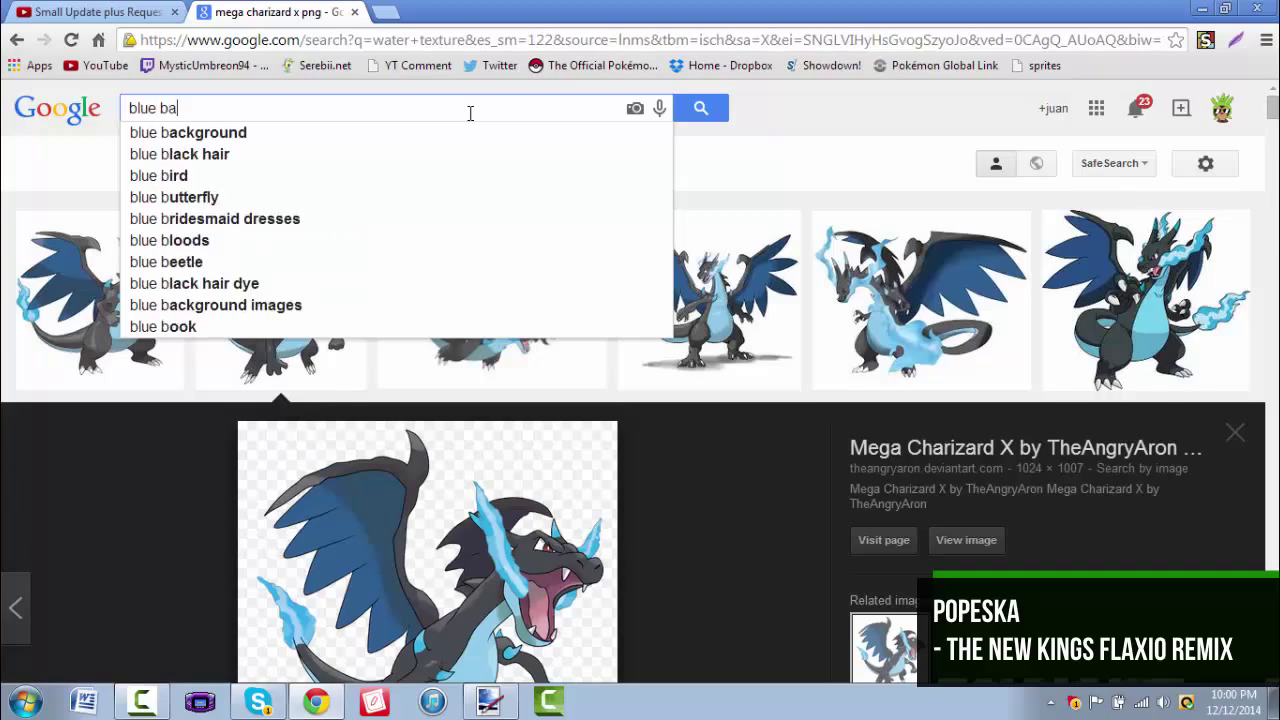
type("ckground")
key("Return")
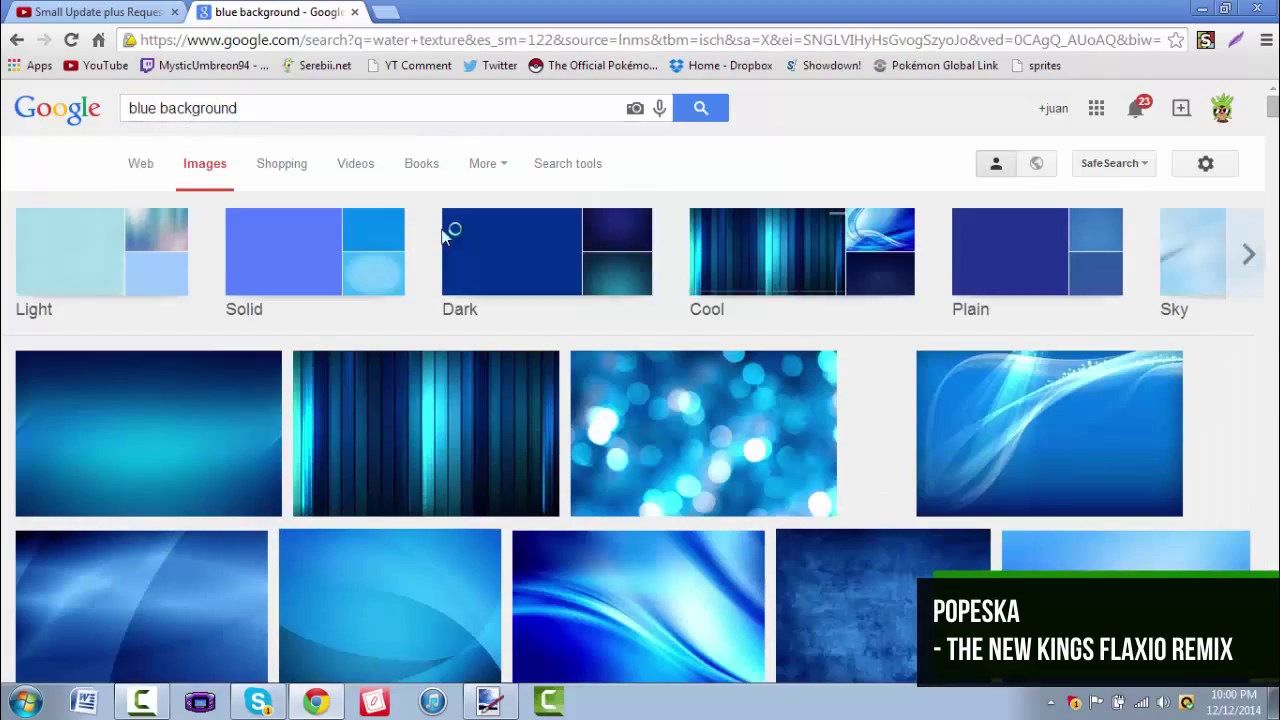
Look through the blue background results, and change the image search to "blue fire background".
scroll(868, 330, "down", 7)
scroll(873, 322, "down", 10)
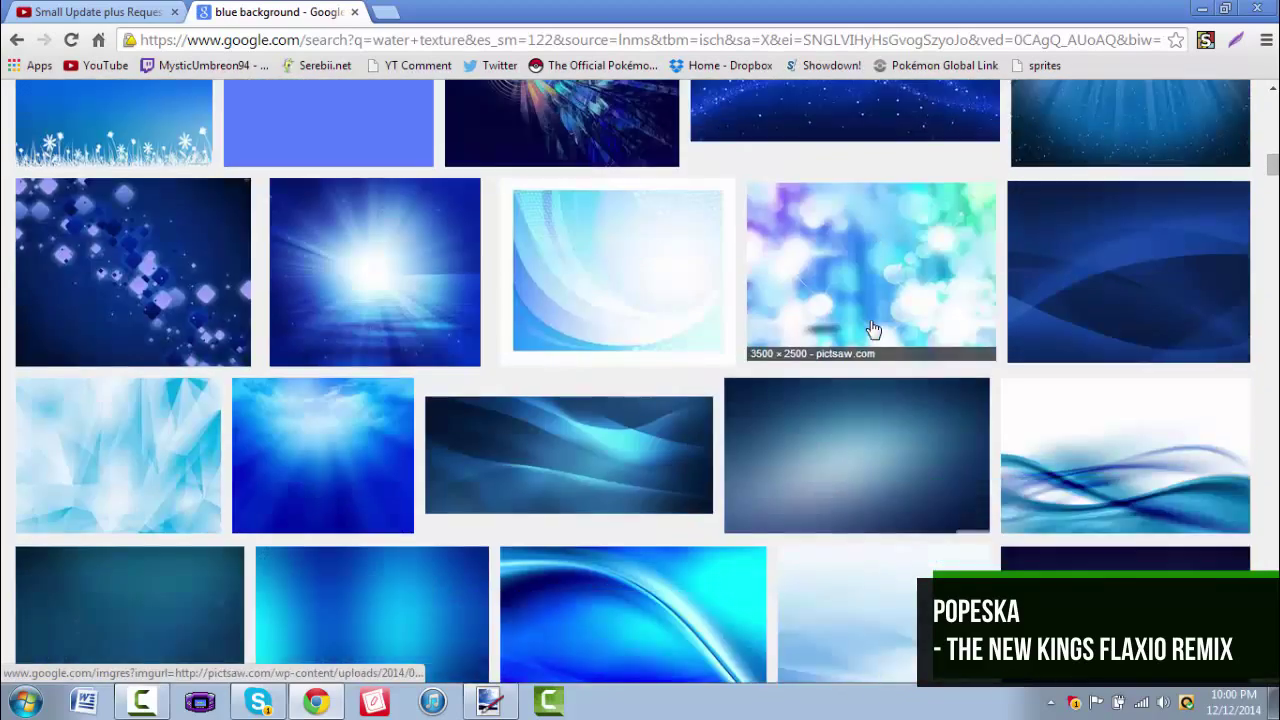
scroll(106, 337, "down", 10)
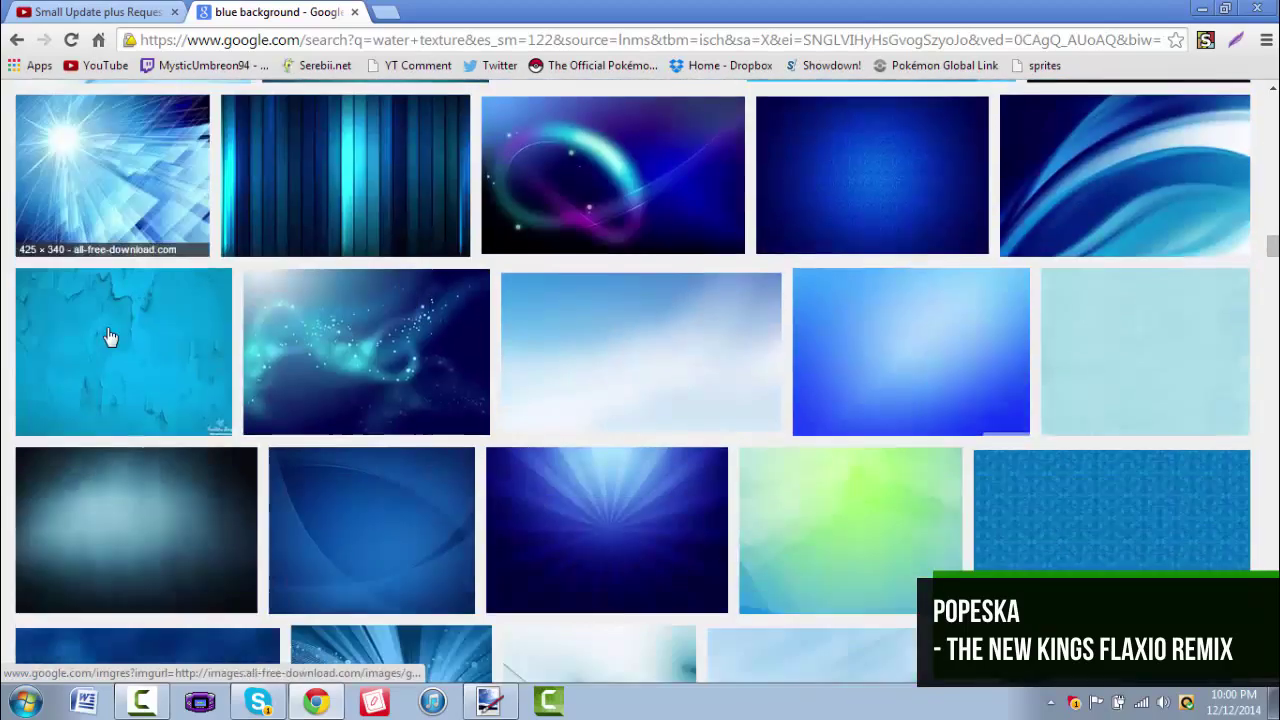
scroll(107, 328, "down", 2)
scroll(958, 119, "up", 20)
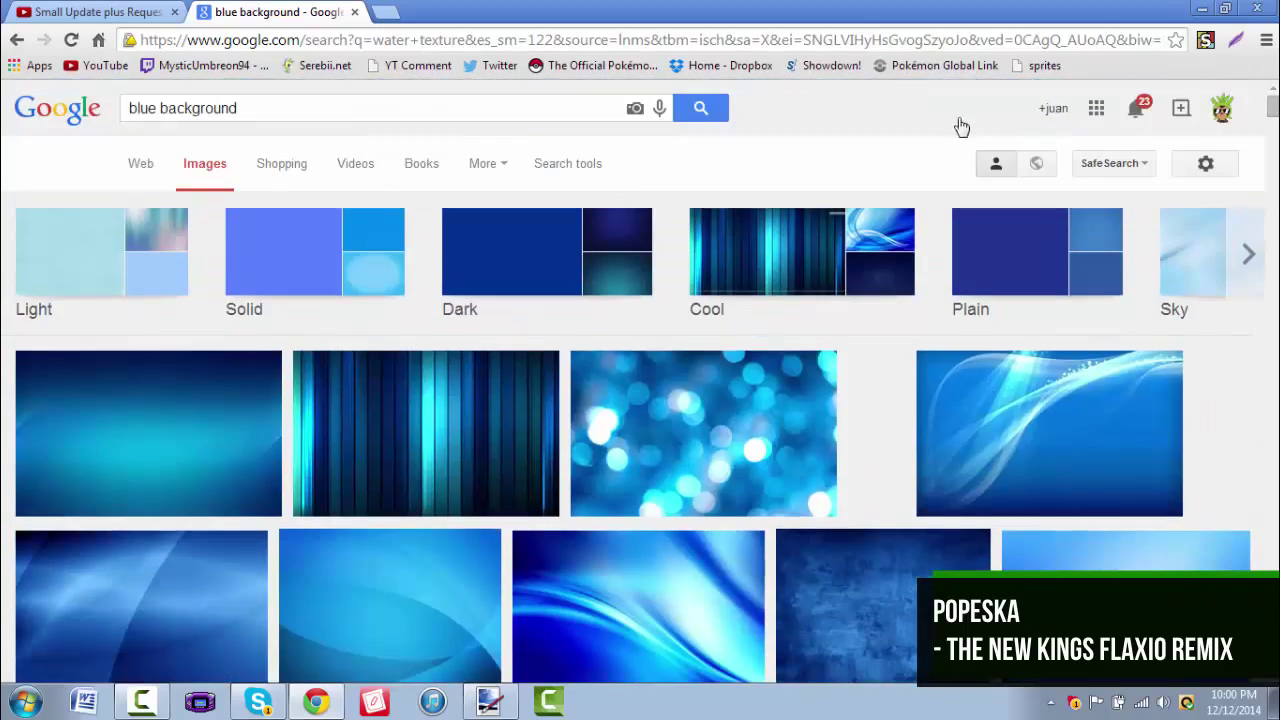
type("re")
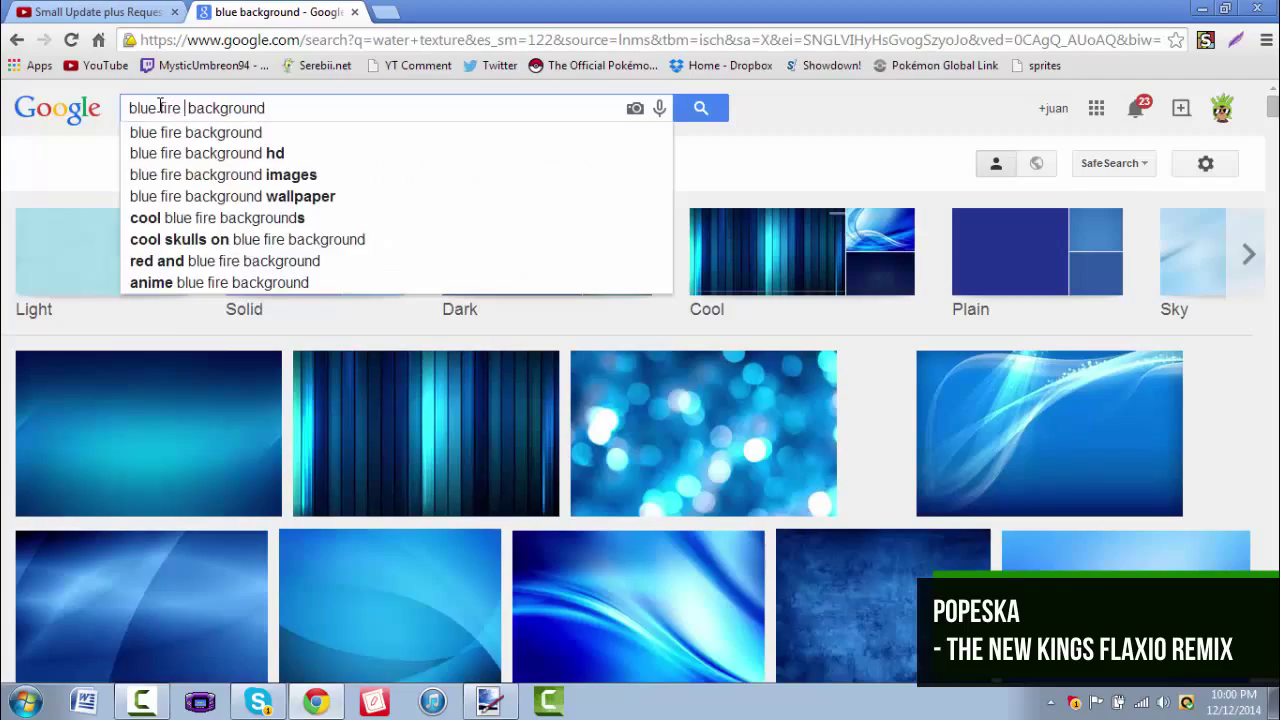
key("Return")
Browse the blue fire image results for a picture suited to the banner's backdrop.
scroll(388, 236, "down", 5)
scroll(388, 236, "down", 10)
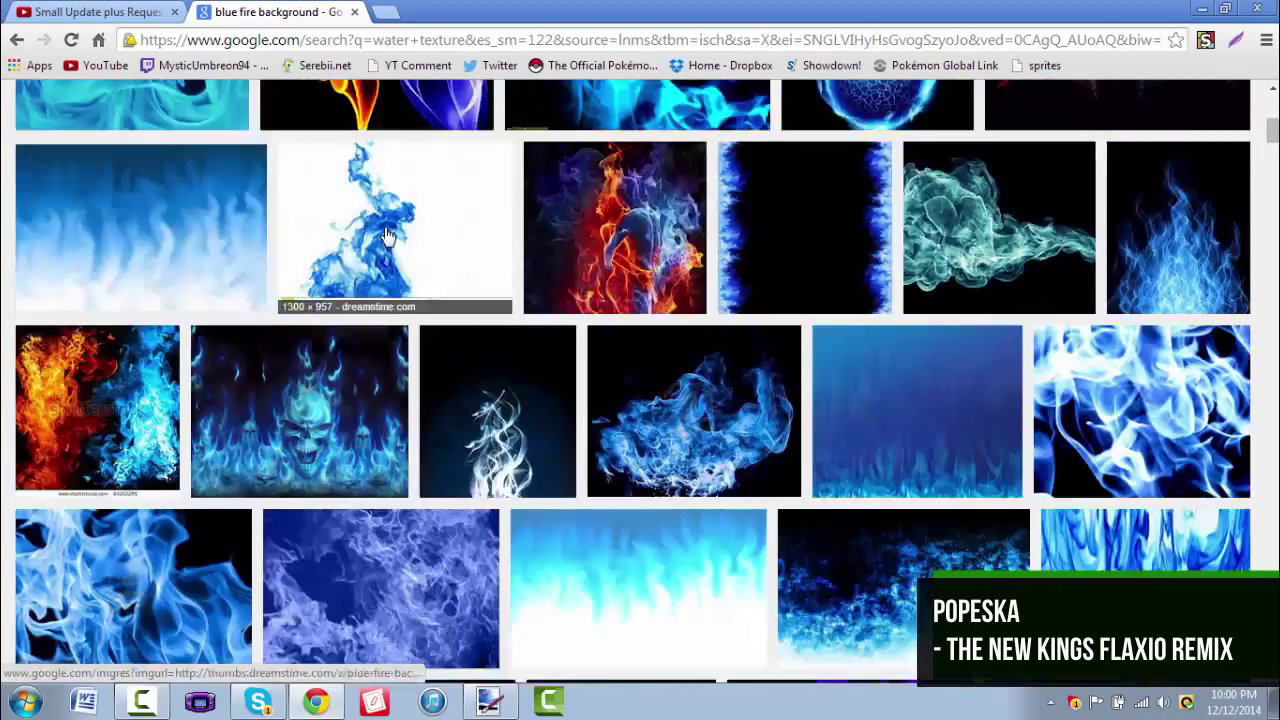
scroll(388, 236, "down", 10)
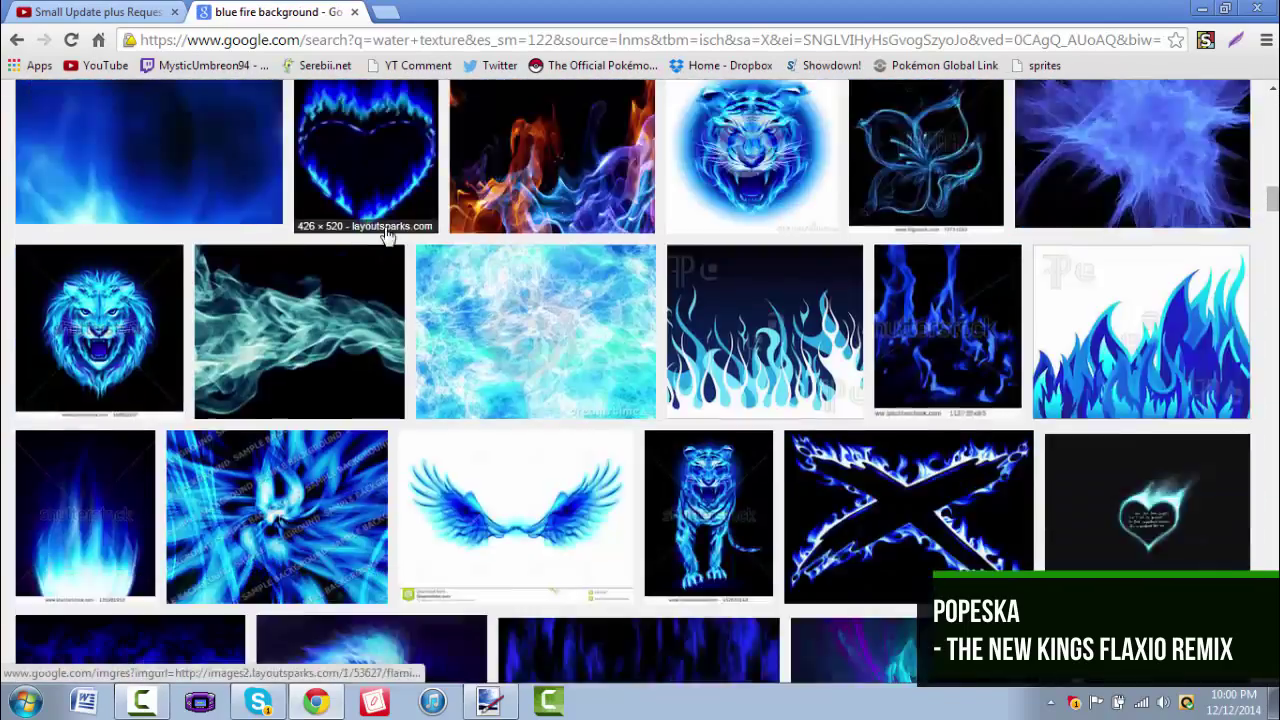
scroll(1003, 355, "down", 10)
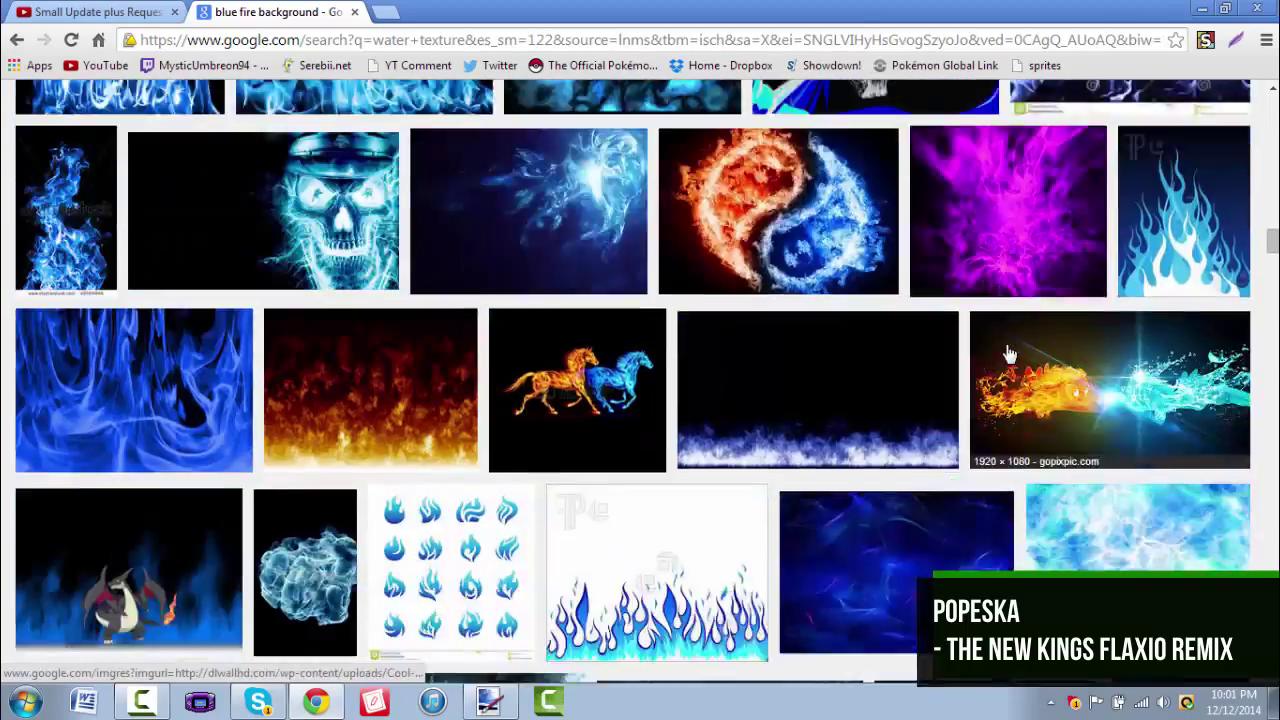
scroll(1003, 355, "down", 15)
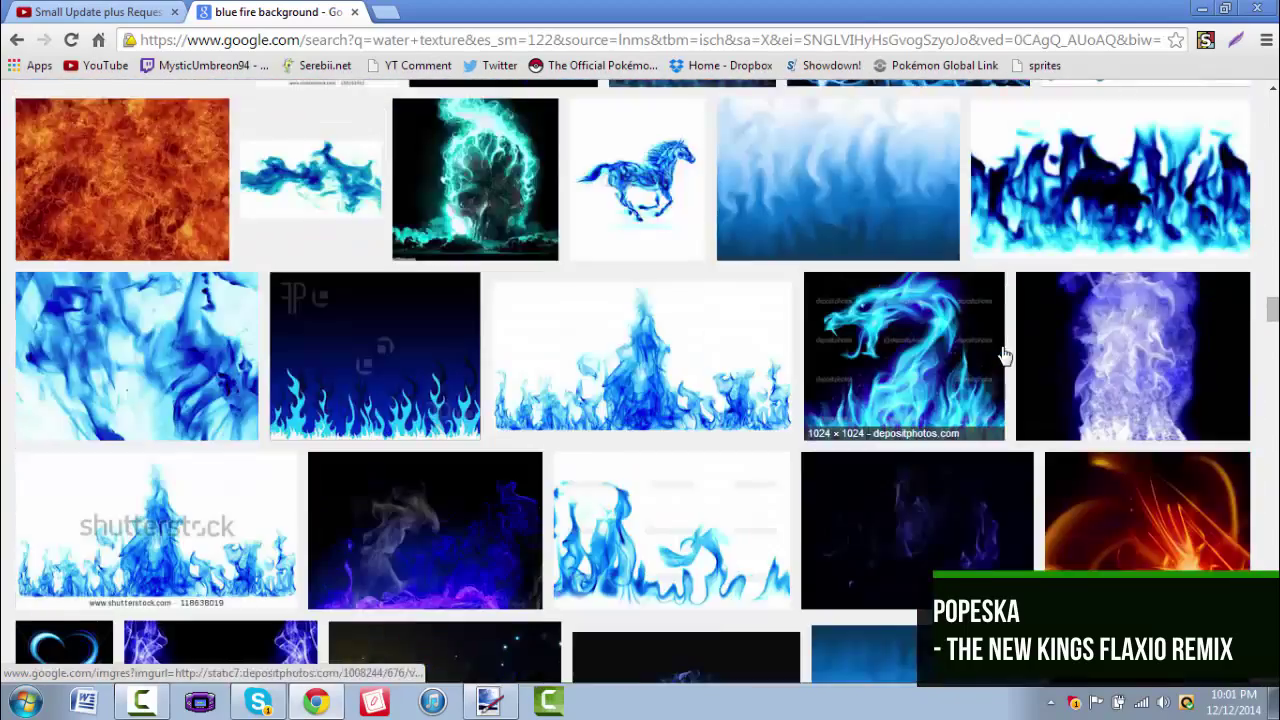
scroll(740, 392, "down", 8)
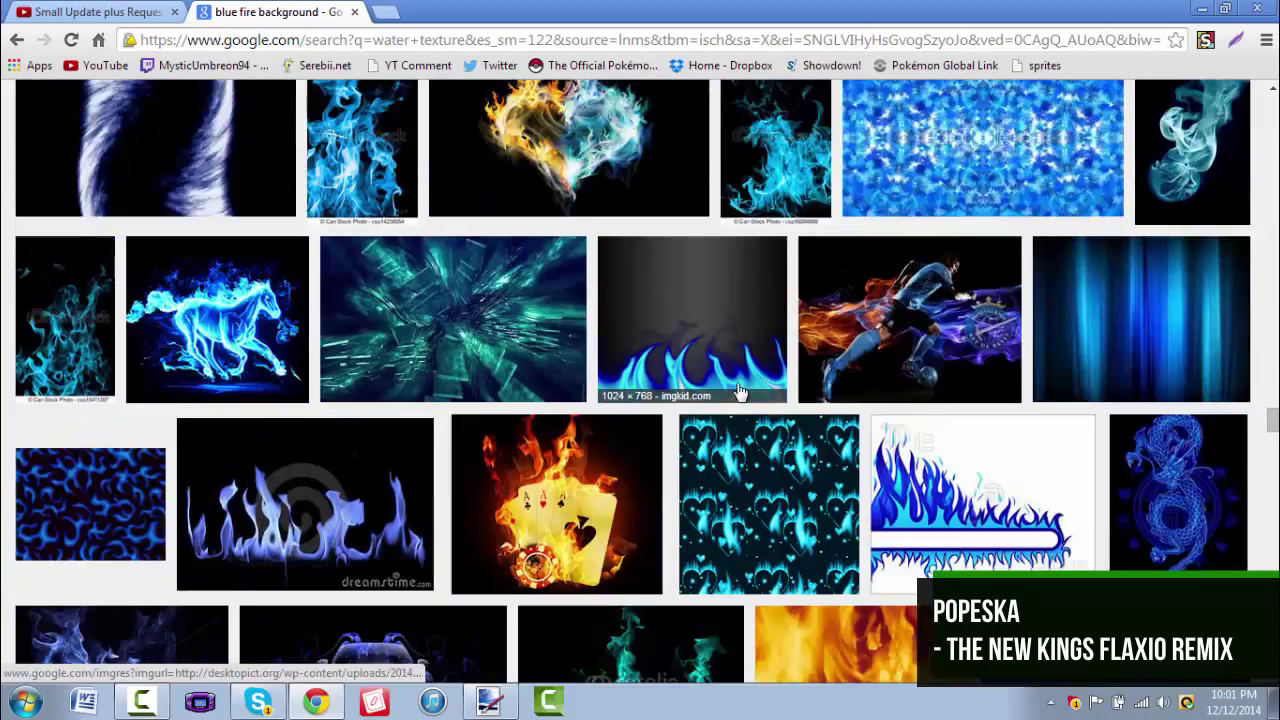
scroll(737, 386, "up", 15)
left_click_drag(1275, 284, 1275, 95)
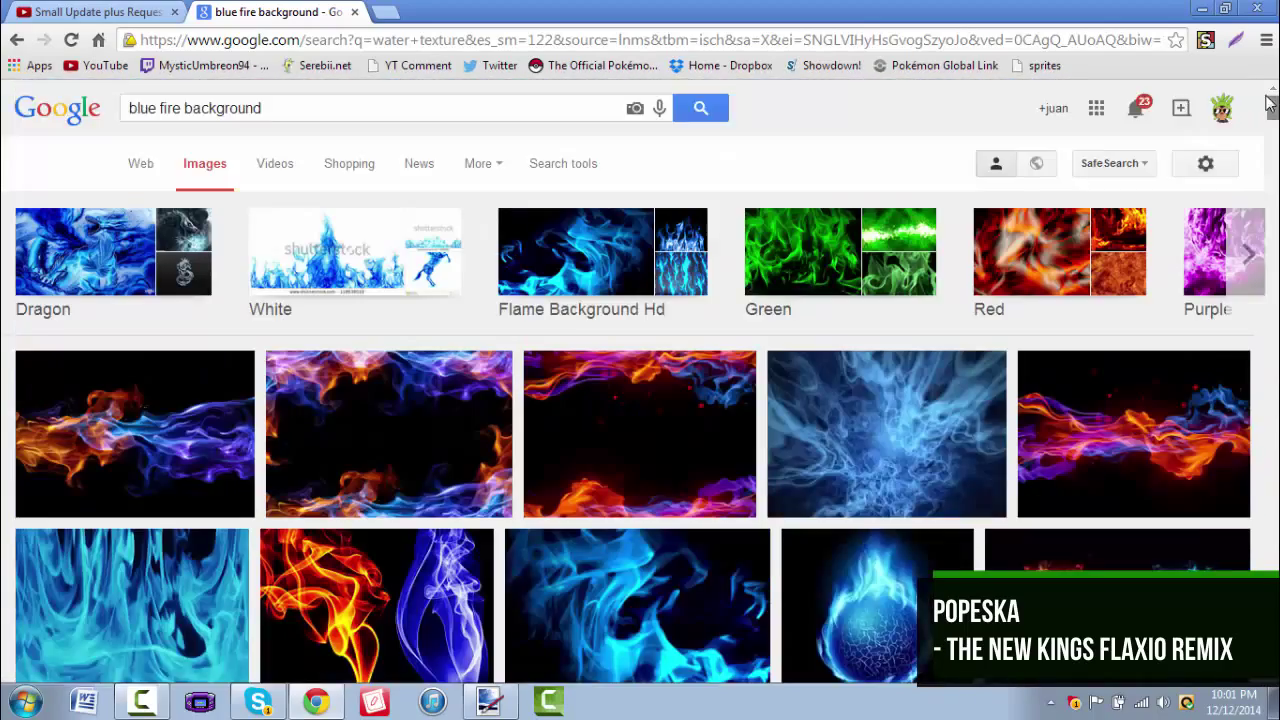
scroll(622, 399, "down", 1)
scroll(150, 250, "down", 7)
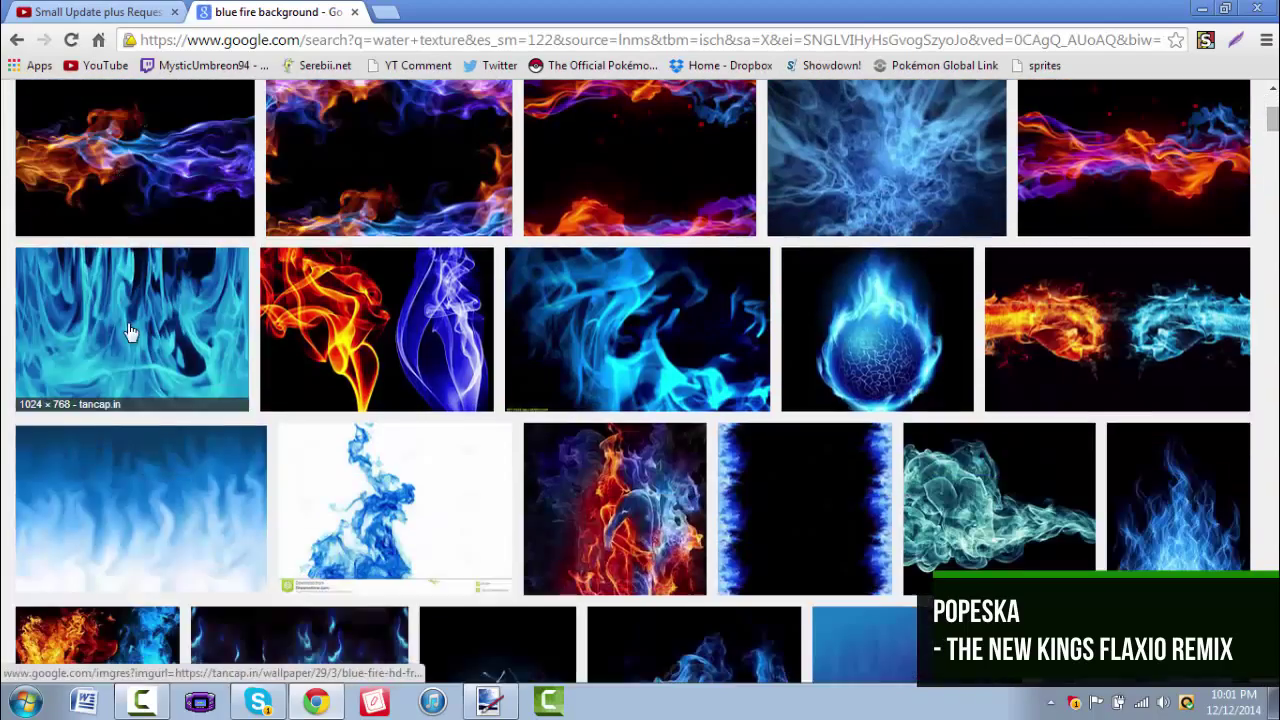
scroll(128, 330, "down", 15)
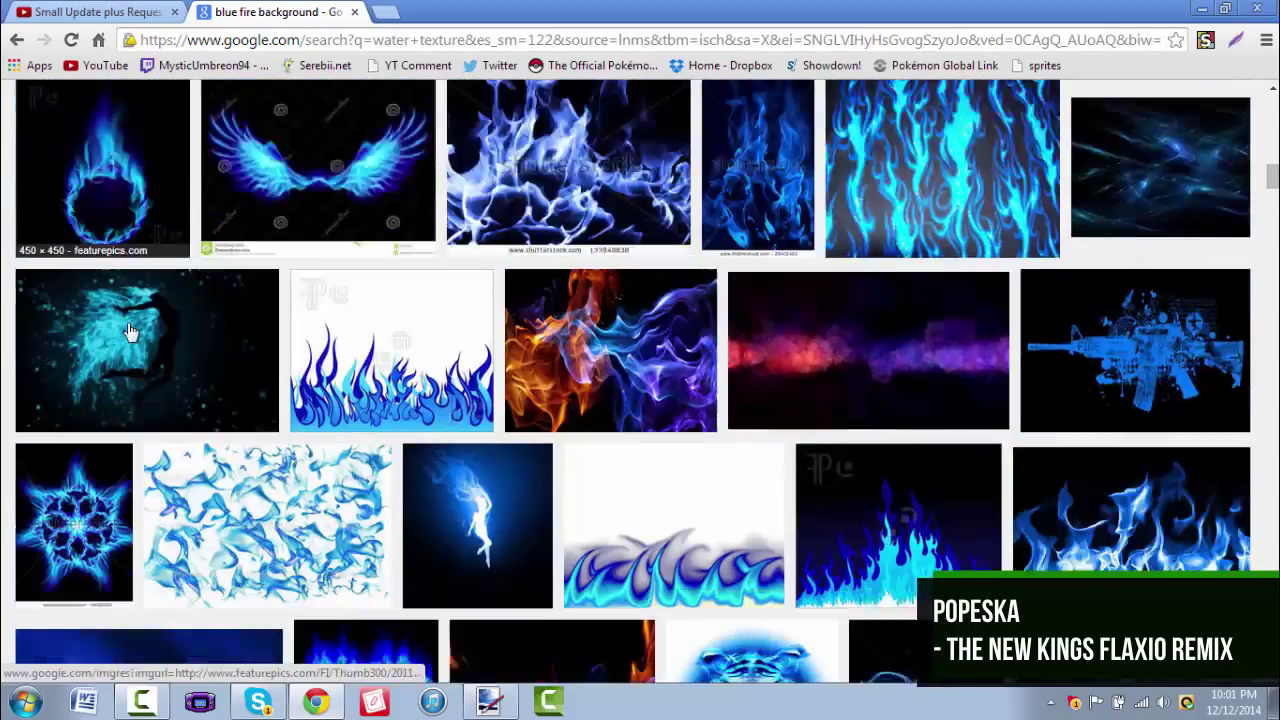
scroll(128, 330, "down", 6)
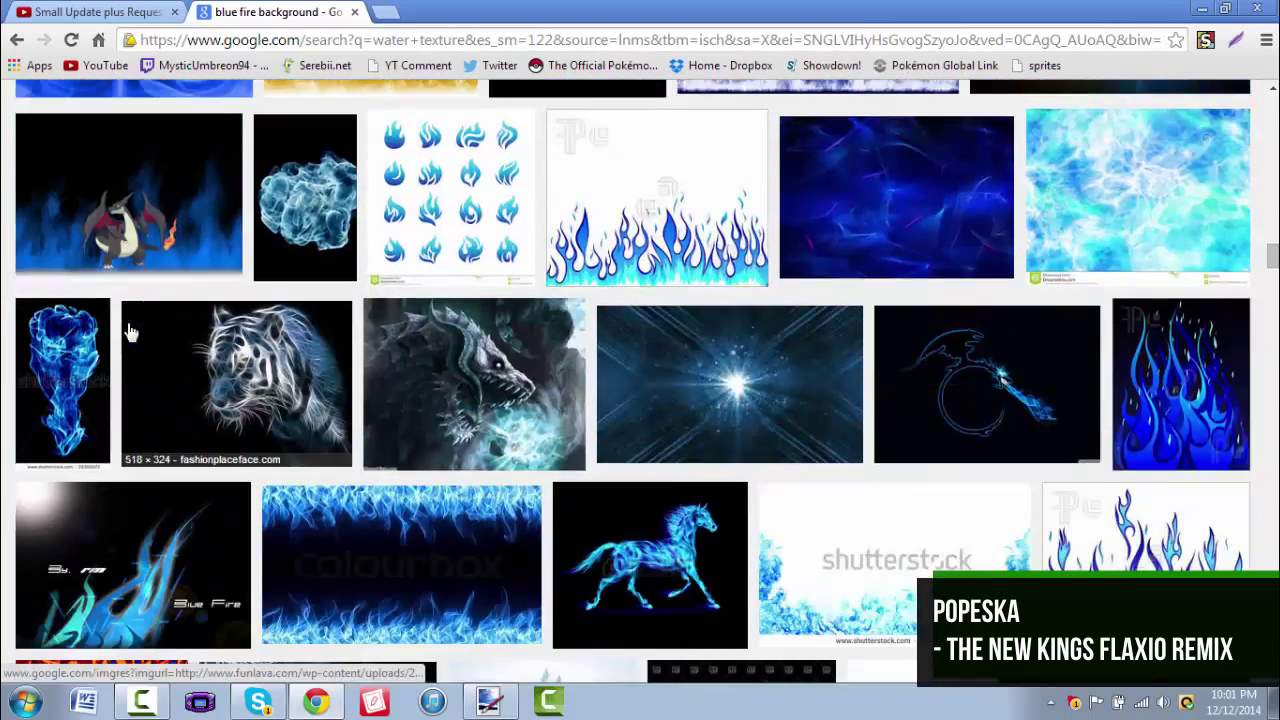
scroll(128, 332, "down", 15)
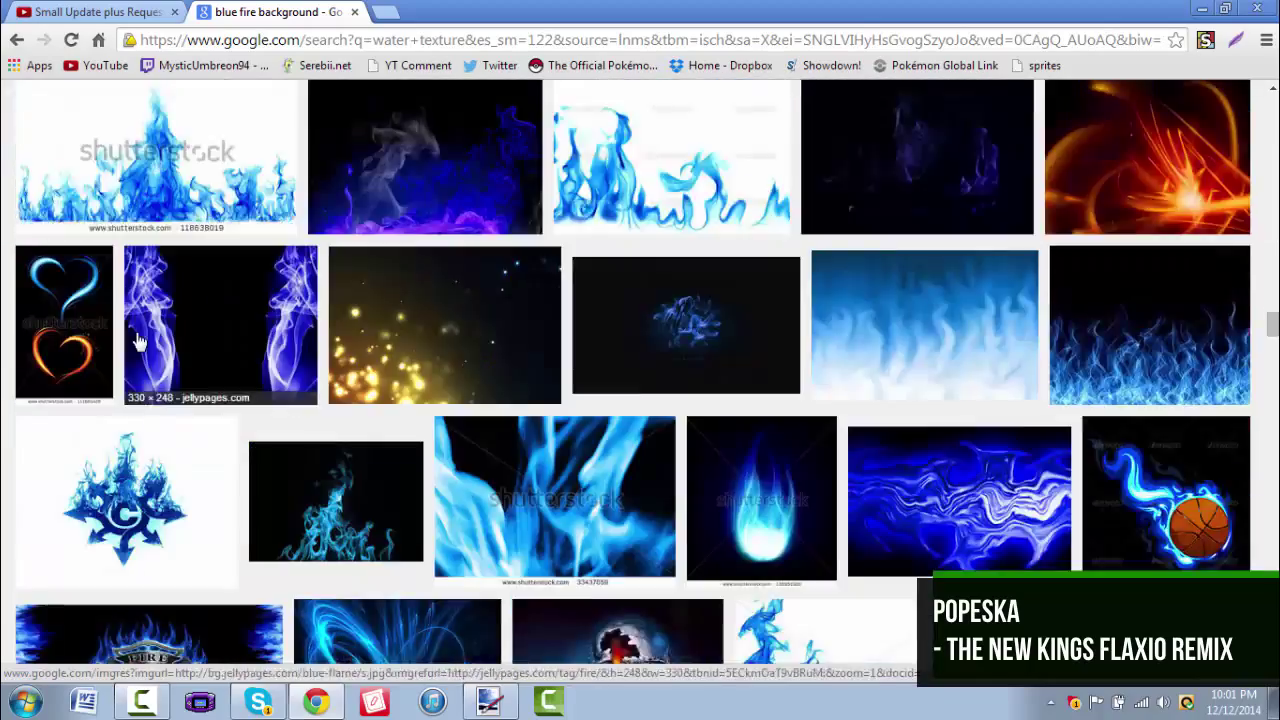
scroll(140, 342, "down", 15)
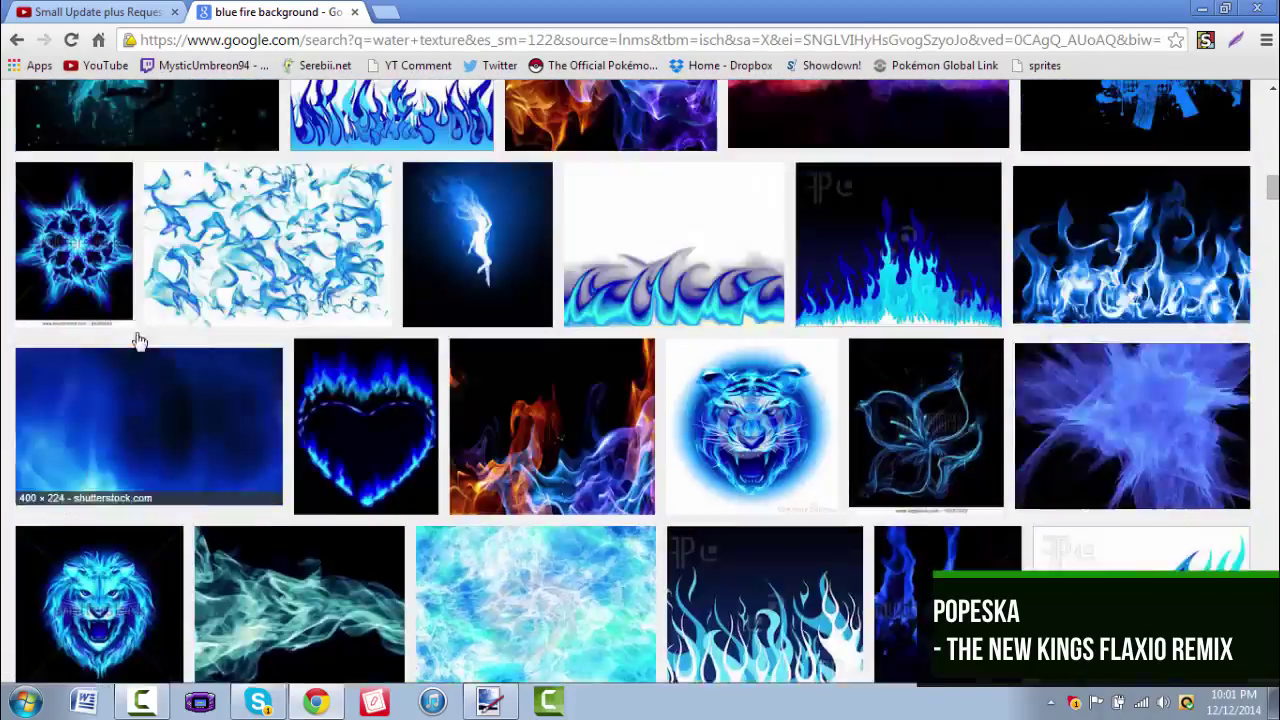
scroll(140, 342, "down", 15)
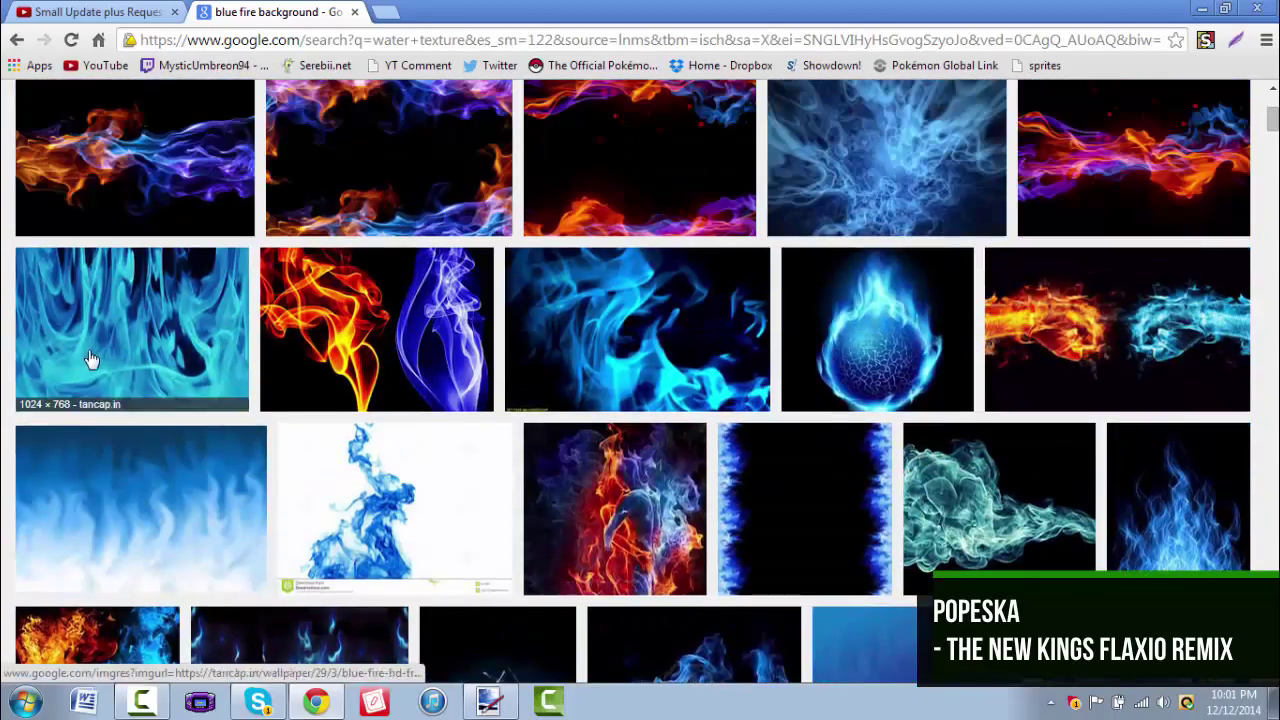
Open the light-blue fire wallpaper from tancap.in, find its larger 1280 × 1024 version, and copy that image.
left_click(90, 358)
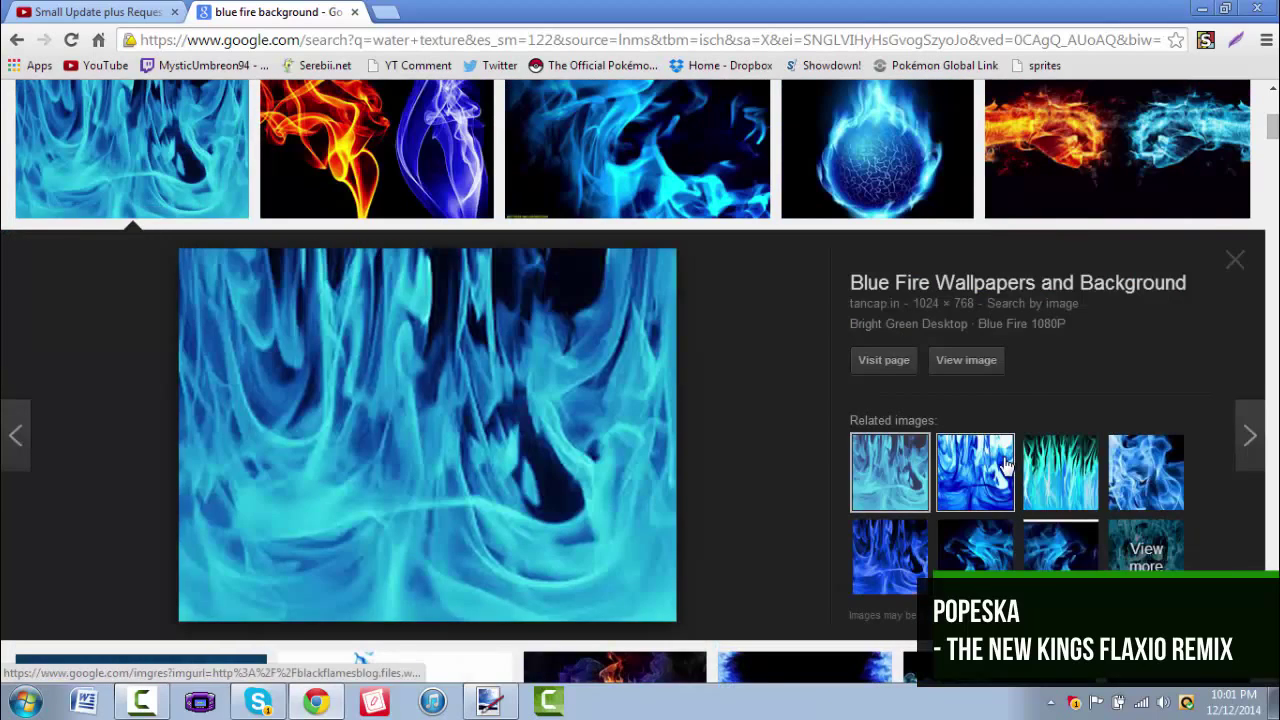
left_click(962, 548)
left_click(890, 472)
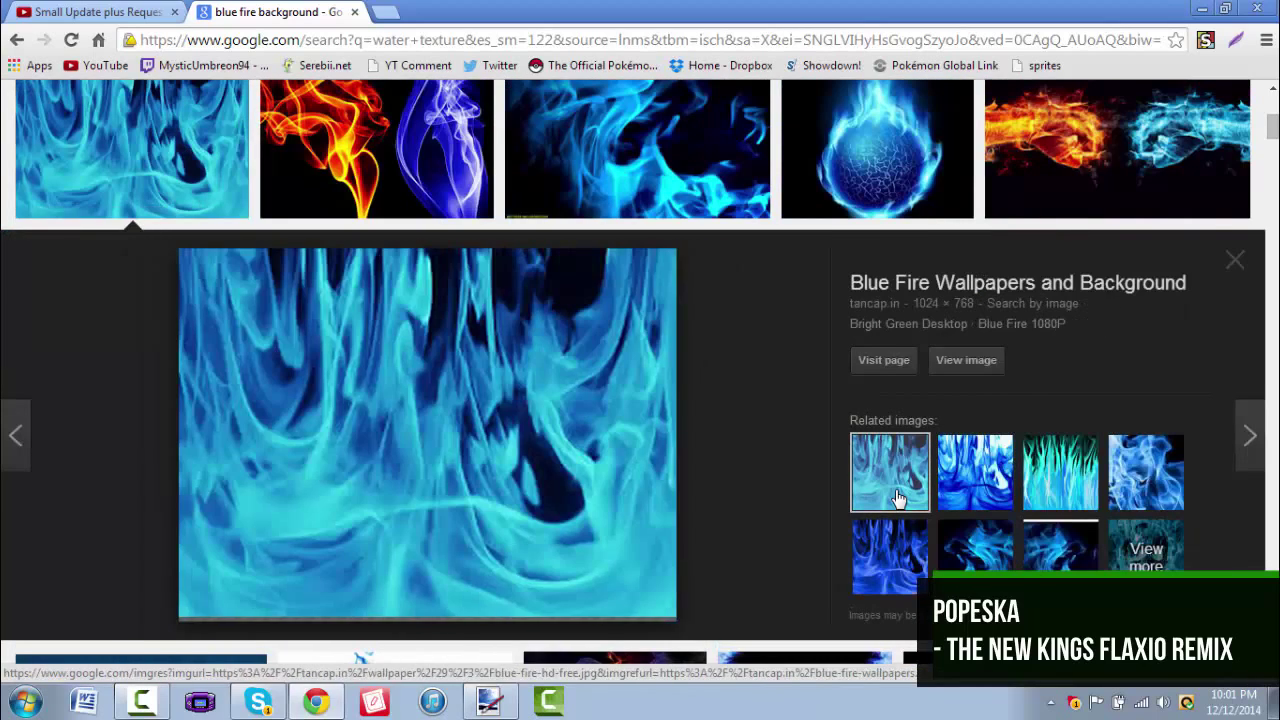
left_click(915, 303)
left_click(128, 307)
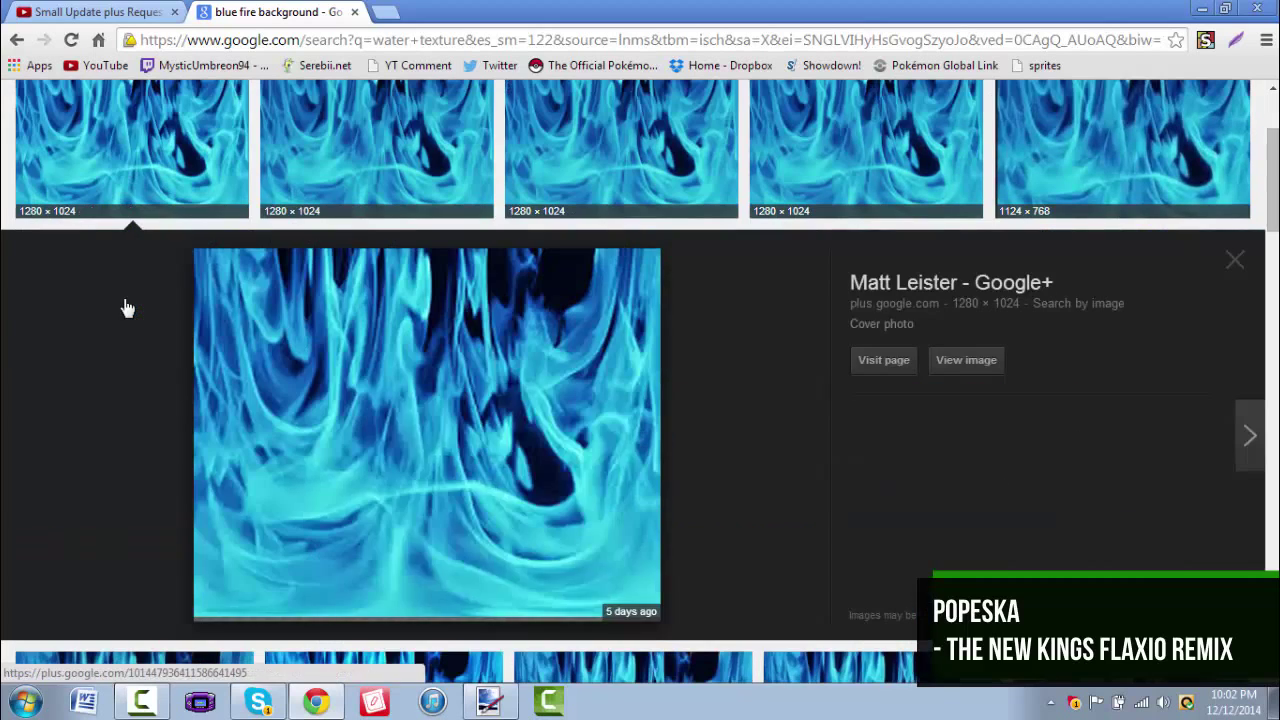
right_click(384, 390)
left_click(430, 569)
Return to paint.net and add a new layer at the bottom of the layer stack, beneath the dragon.
left_click(1202, 9)
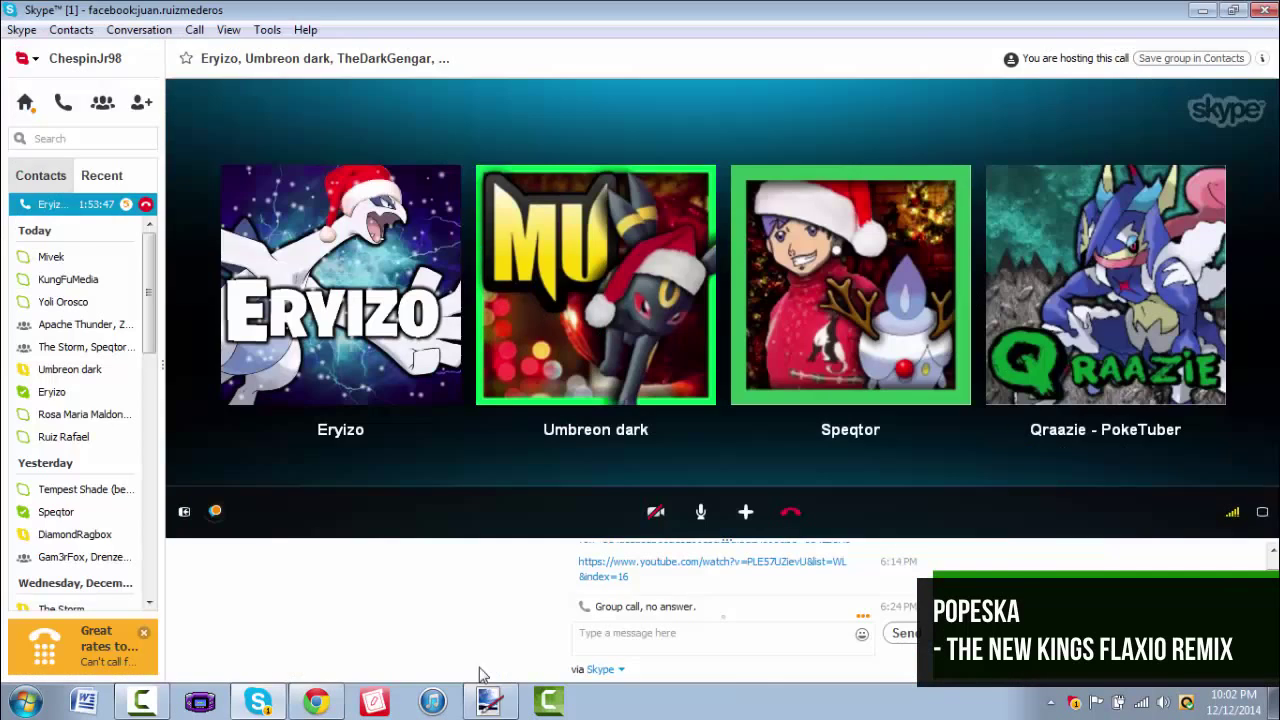
left_click(490, 703)
left_click(1126, 346)
left_click(1235, 346)
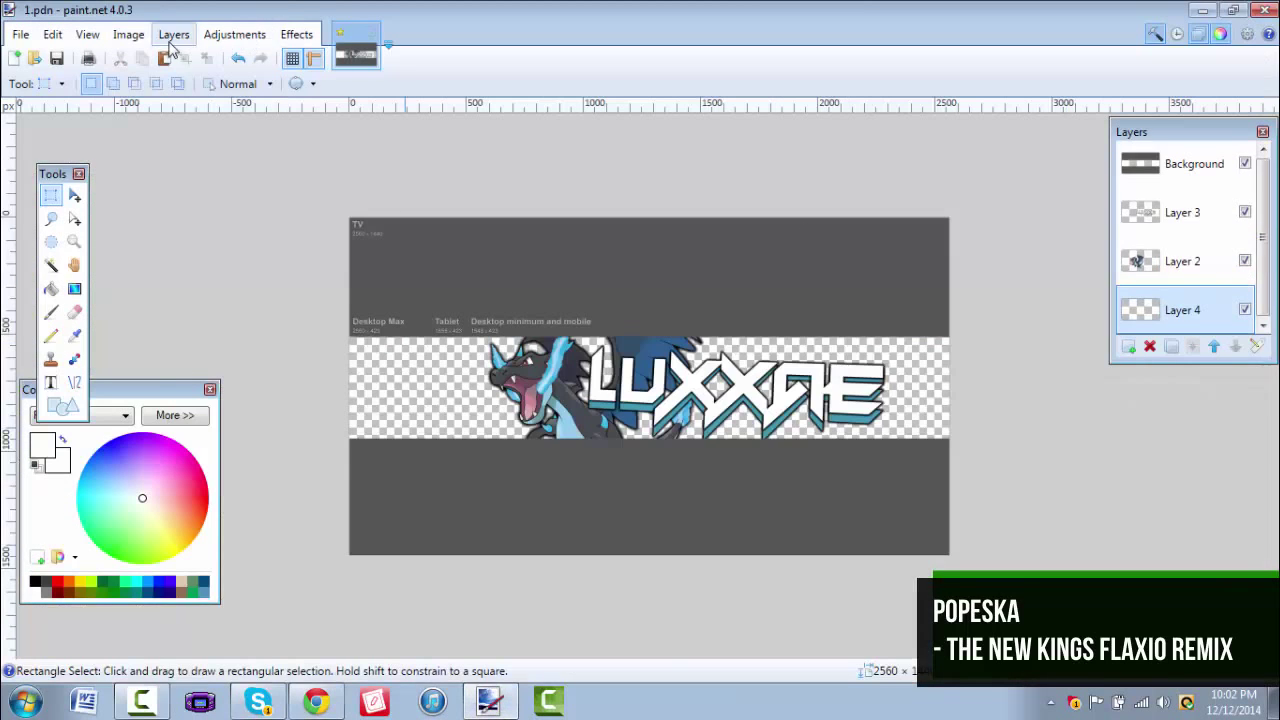
Paste the blue fire image into the new layer, enlarge it to 3000 × 2400 pixels, and position it behind the banner strip.
left_click(164, 58)
left_click_drag(649, 458, 945, 672)
left_click_drag(733, 461, 735, 400)
left_click(1264, 672)
left_click(1264, 672)
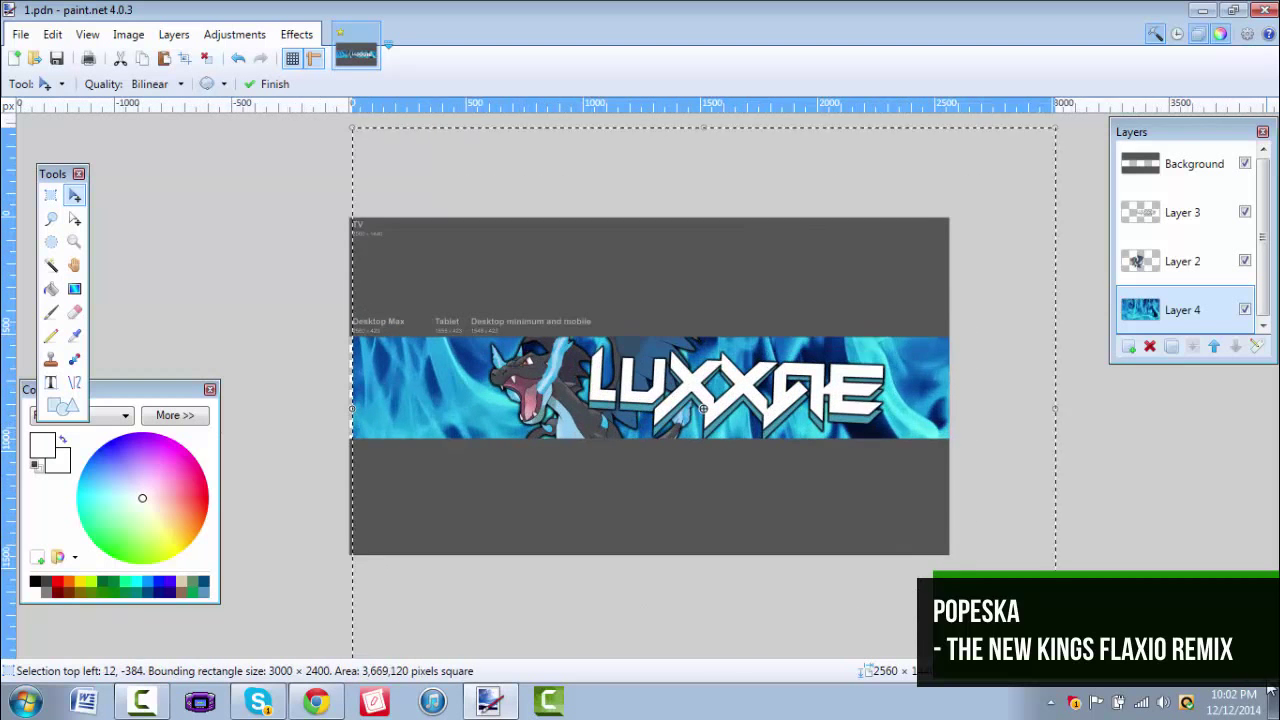
Recolour the fire layer using Hue / Saturation with hue 4 and saturation 75, fine-tuning its lightness.
left_click(1264, 672)
left_click(234, 34)
left_click(271, 323)
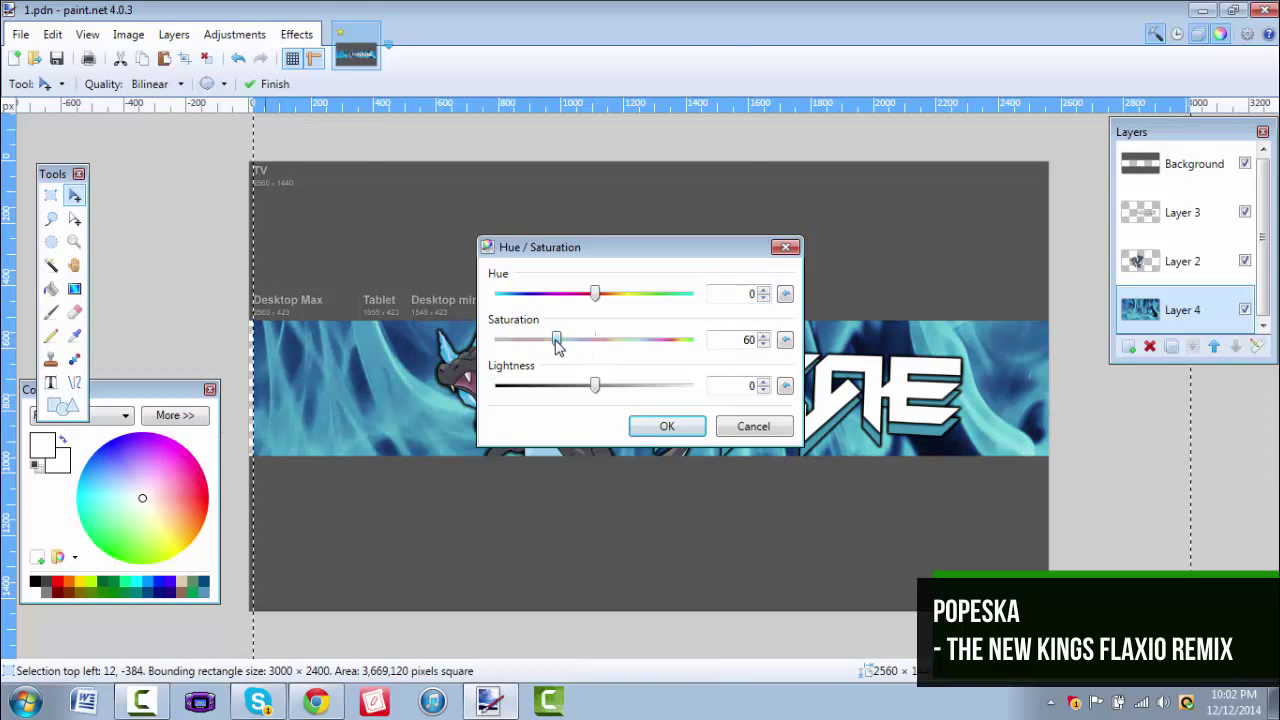
left_click_drag(592, 247, 412, 67)
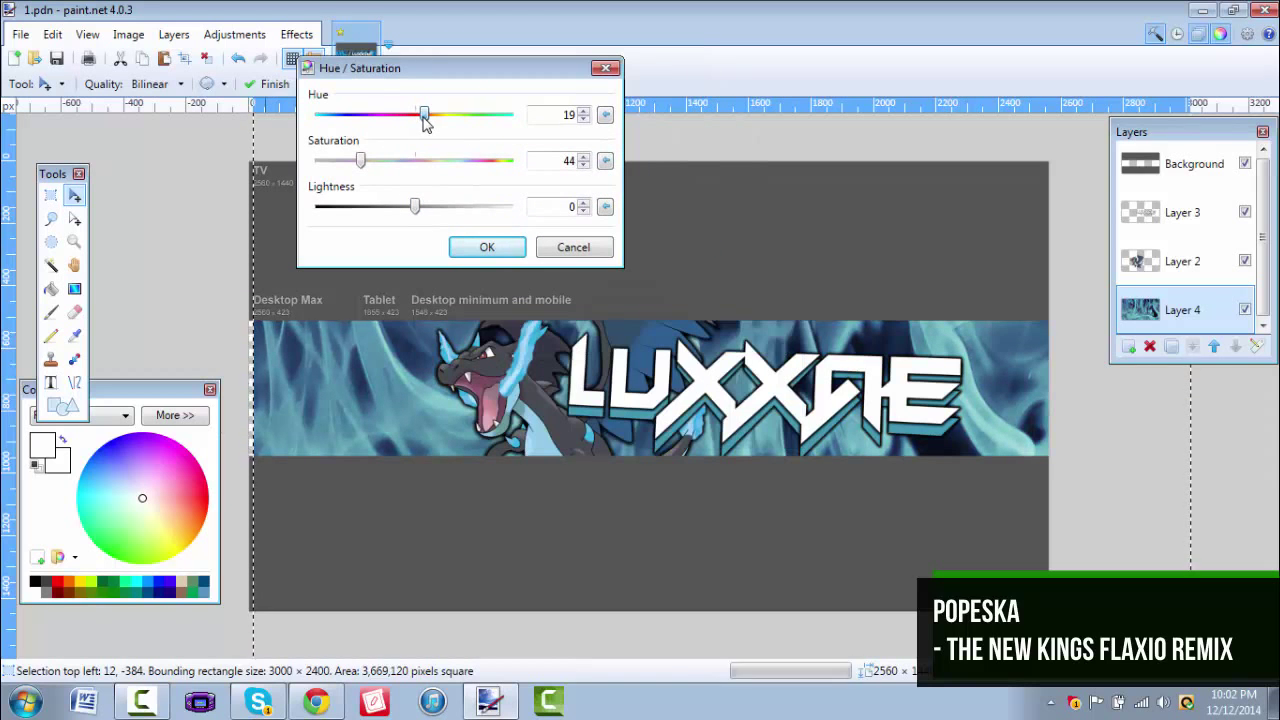
left_click_drag(424, 118, 417, 122)
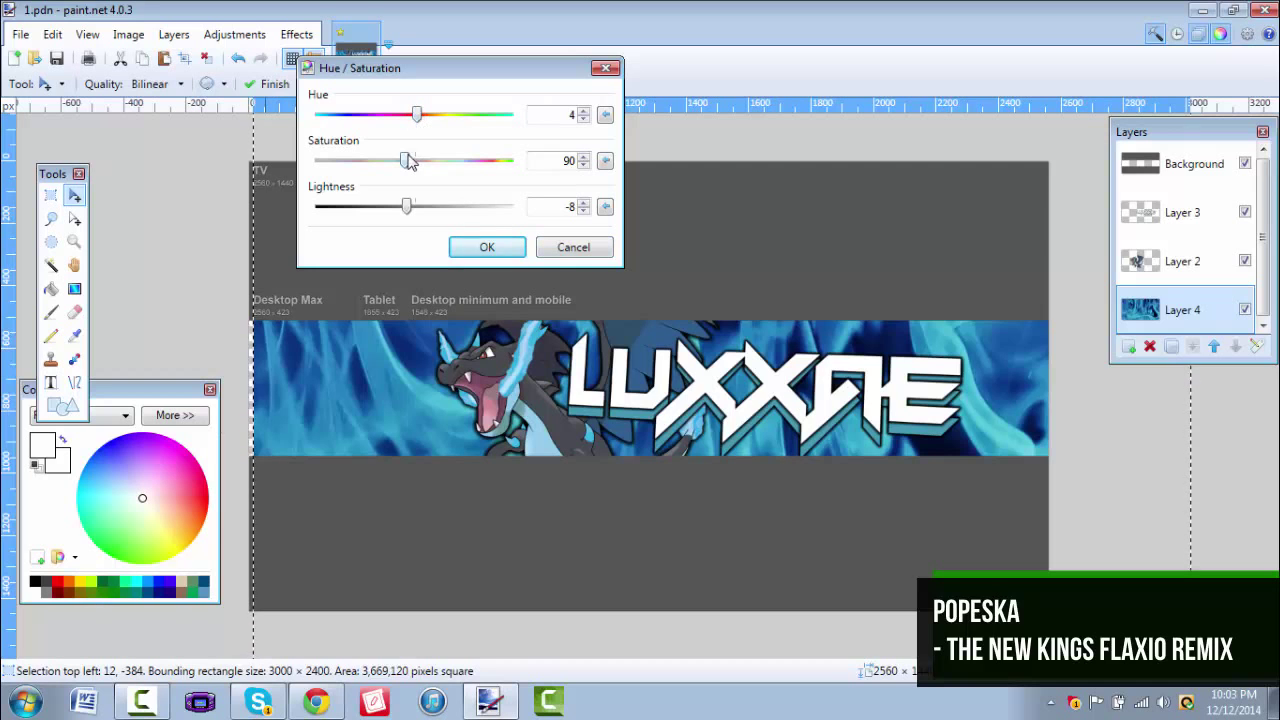
left_click_drag(408, 158, 594, 188)
left_click_drag(364, 183, 352, 185)
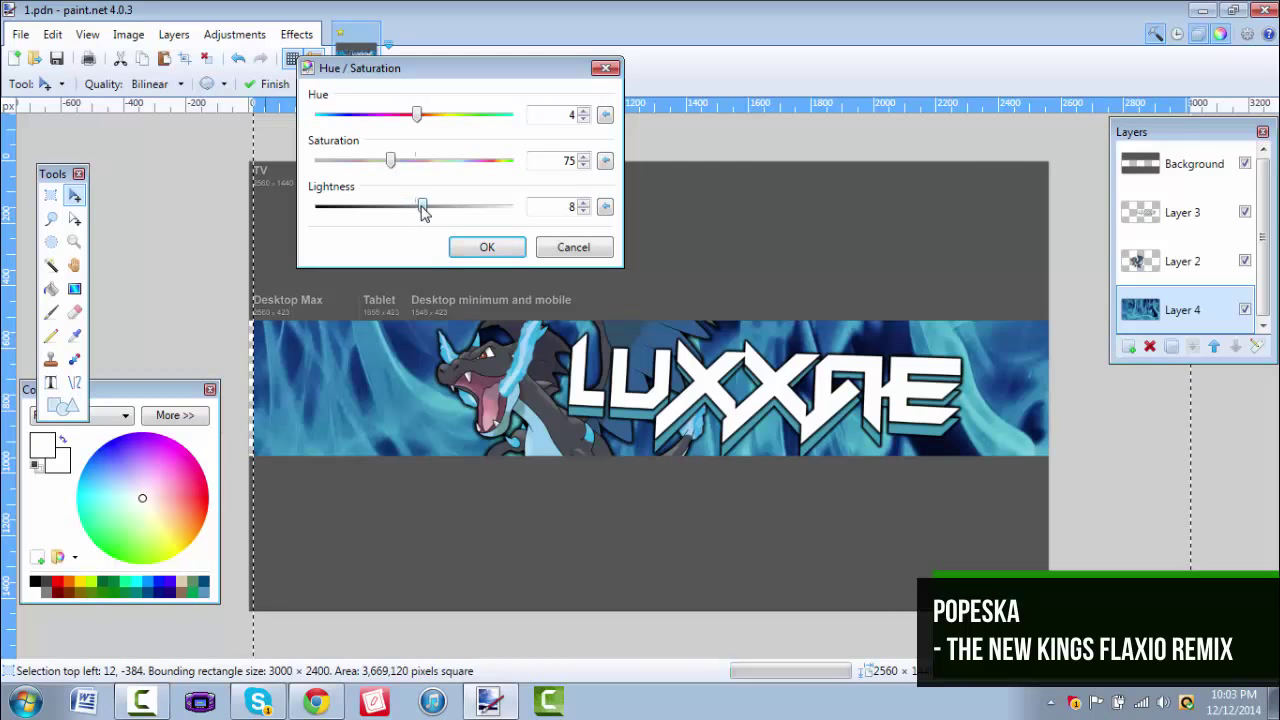
left_click_drag(421, 208, 414, 209)
left_click(509, 254)
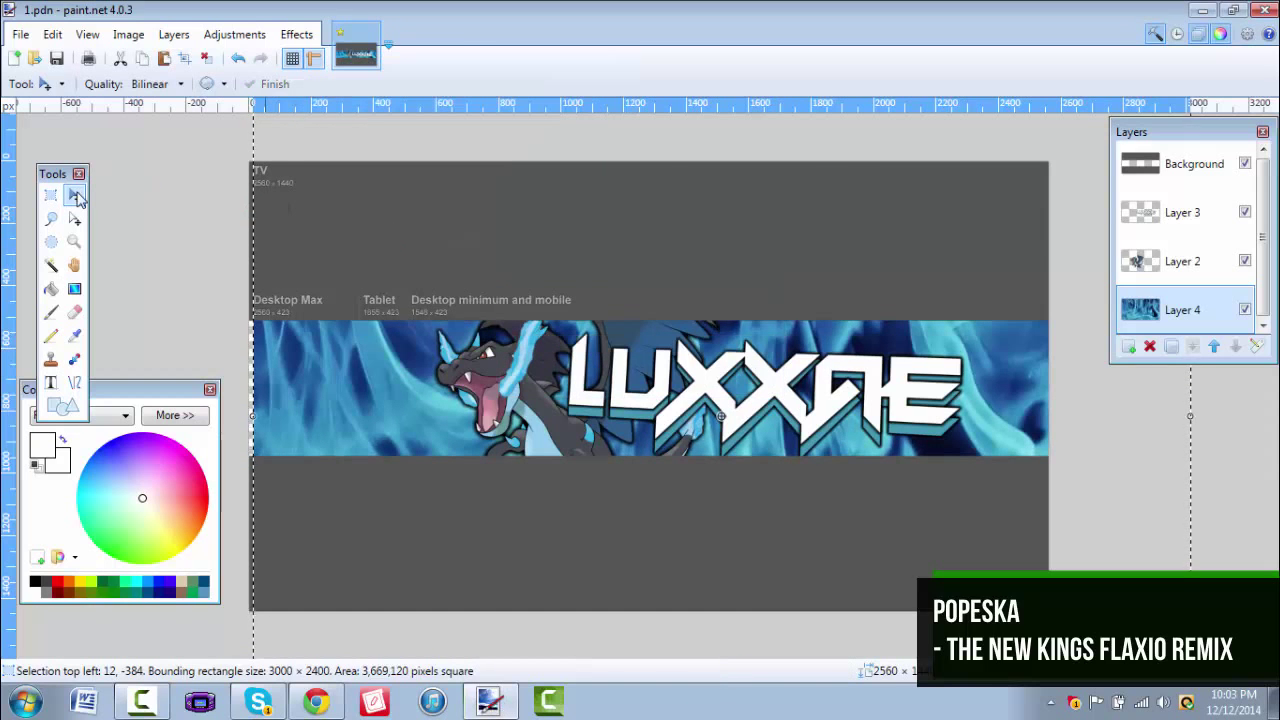
Widen the fire image to 3090 × 2400 pixels so it covers the gap at the banner's left edge.
left_click_drag(254, 416, 238, 416)
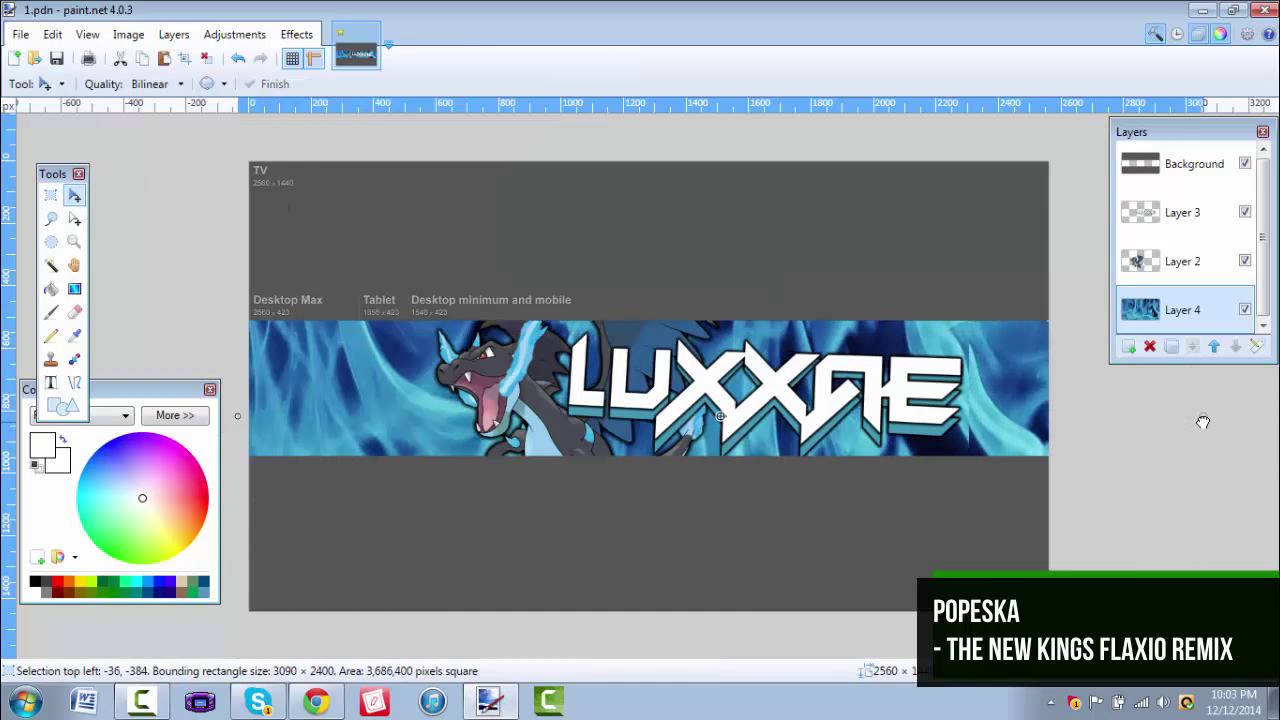
Deselect the fire image, switch to Chrome and search Google Images for "blue textures".
left_click(50, 197)
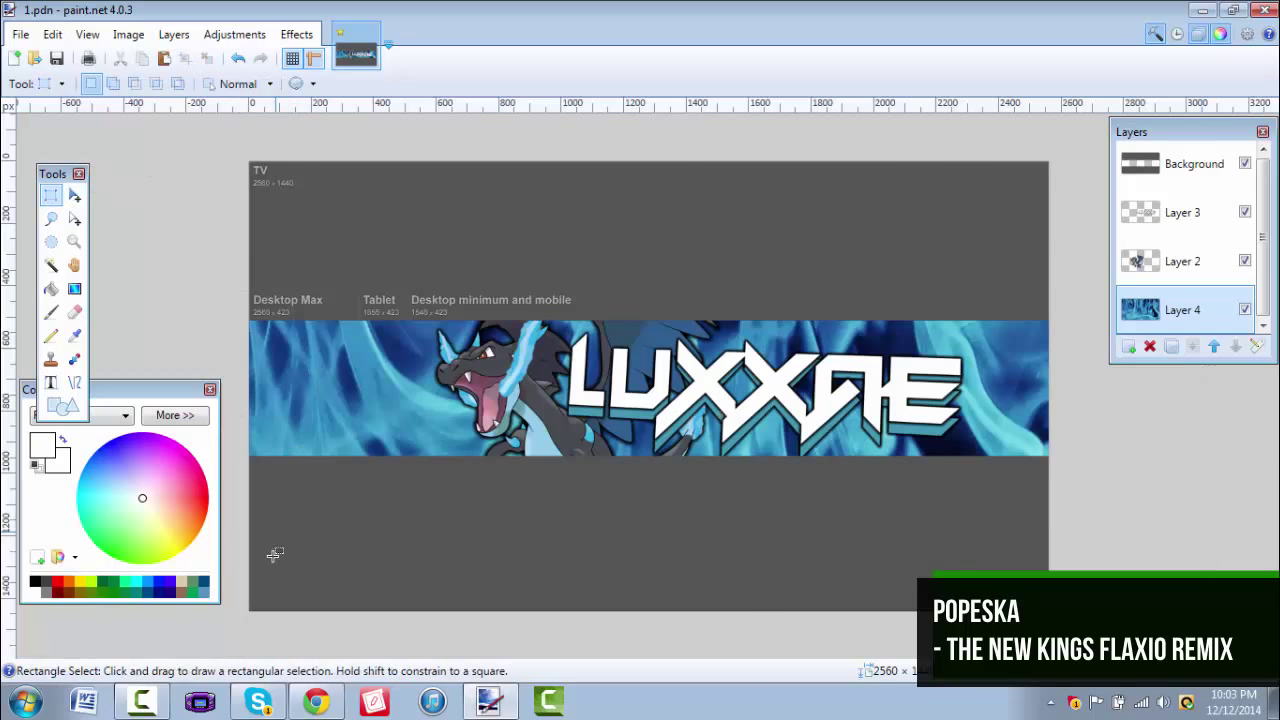
left_click(316, 700)
left_click(306, 110)
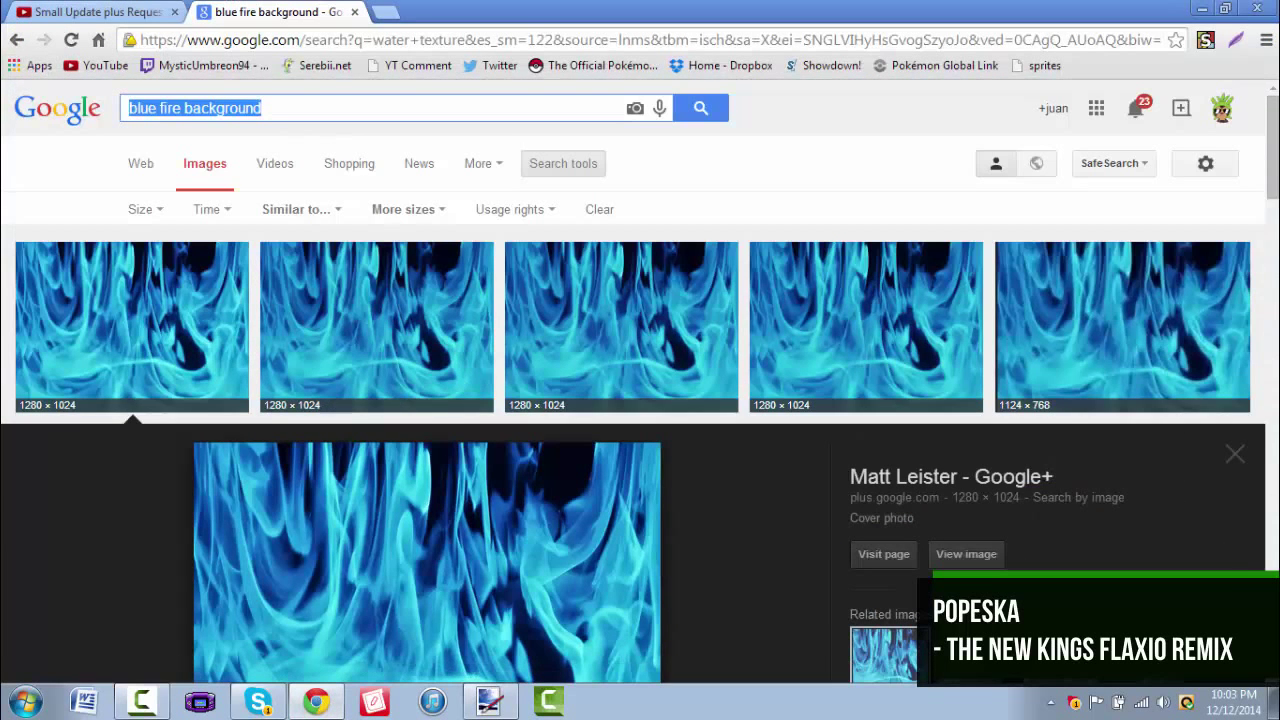
type("blue textures")
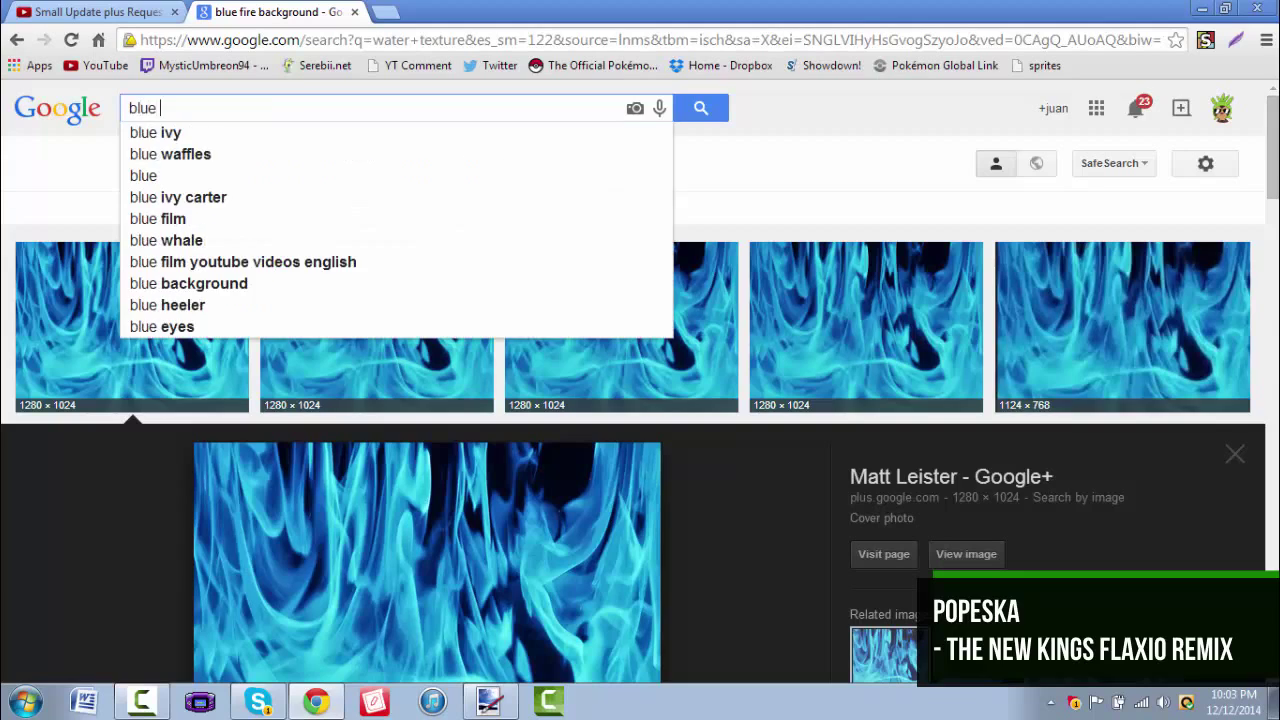
key("Return")
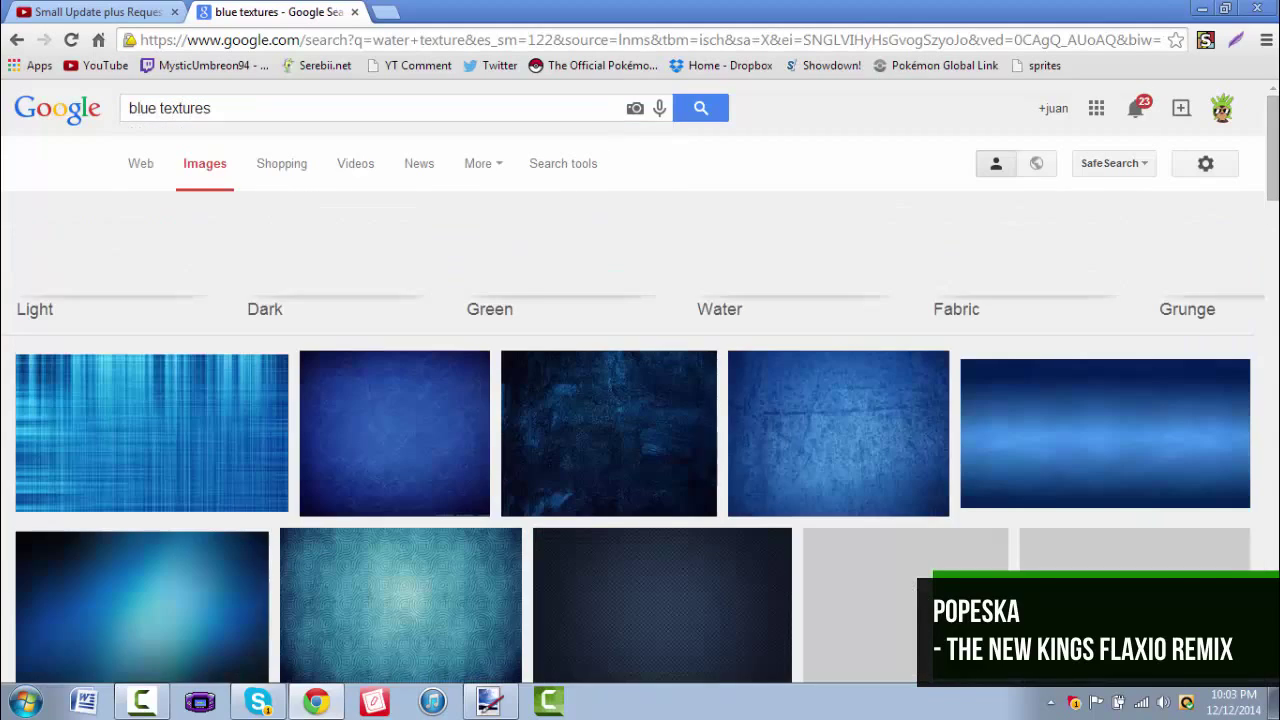
Browse the blue texture image results for a background pattern, previewing the cracked blue texture.
scroll(486, 363, "down", 8)
scroll(487, 361, "up", 1)
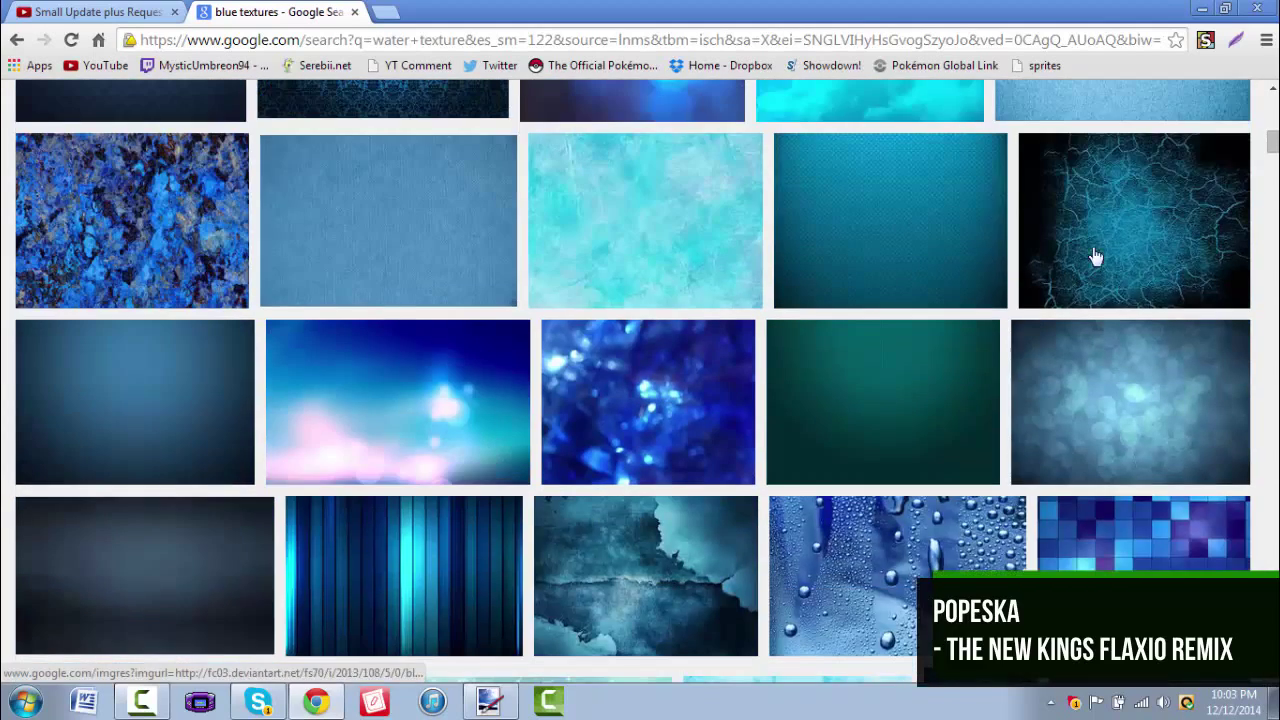
left_click(1116, 236)
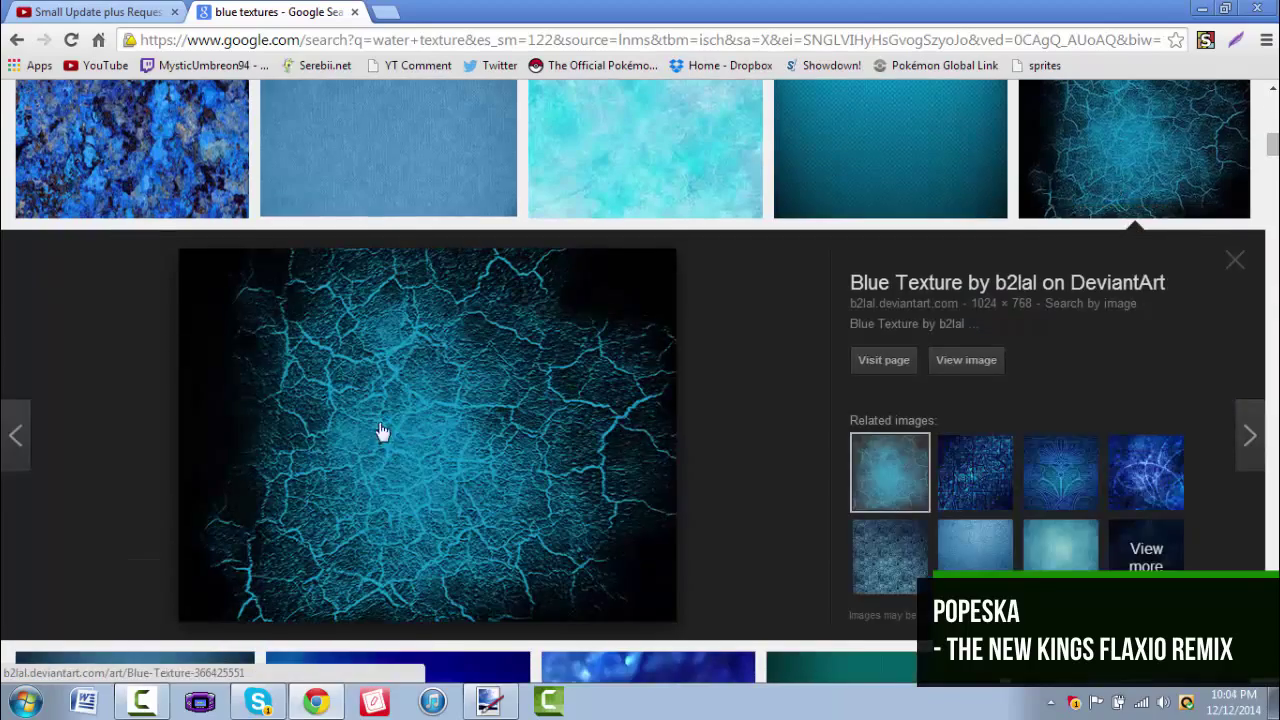
scroll(381, 431, "down", 15)
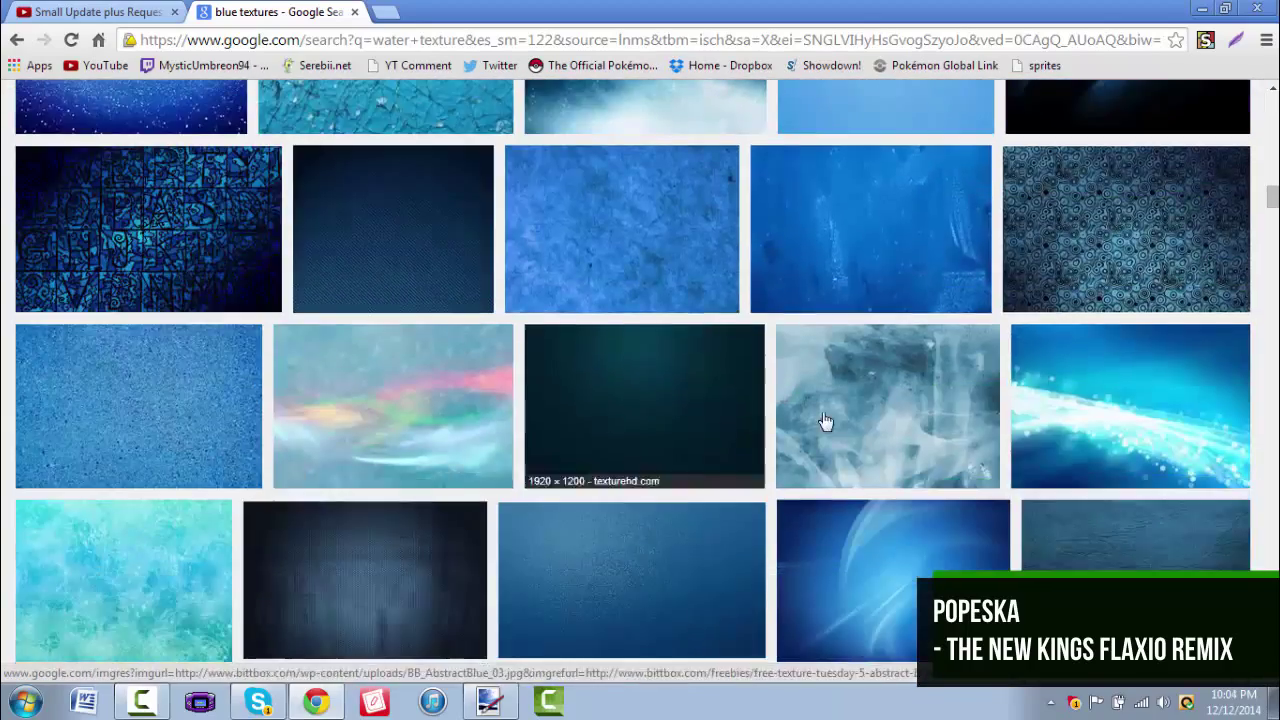
scroll(825, 421, "down", 6)
scroll(1100, 285, "down", 15)
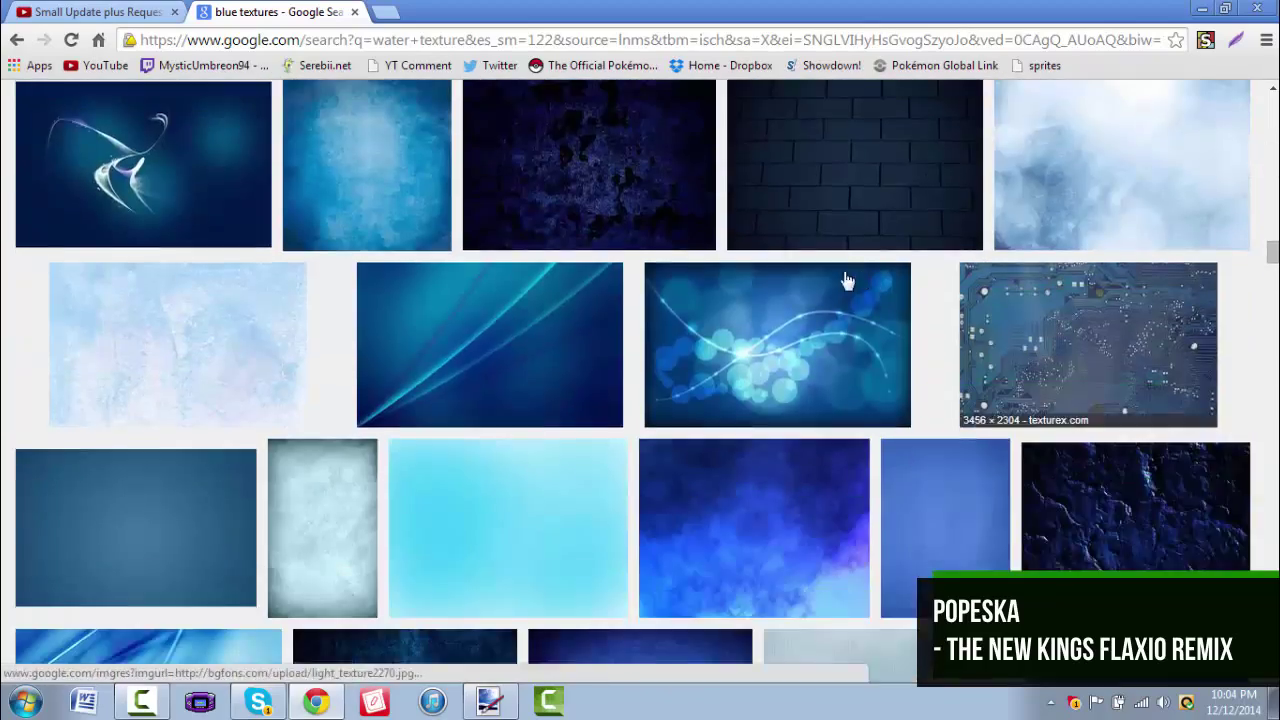
scroll(813, 285, "down", 15)
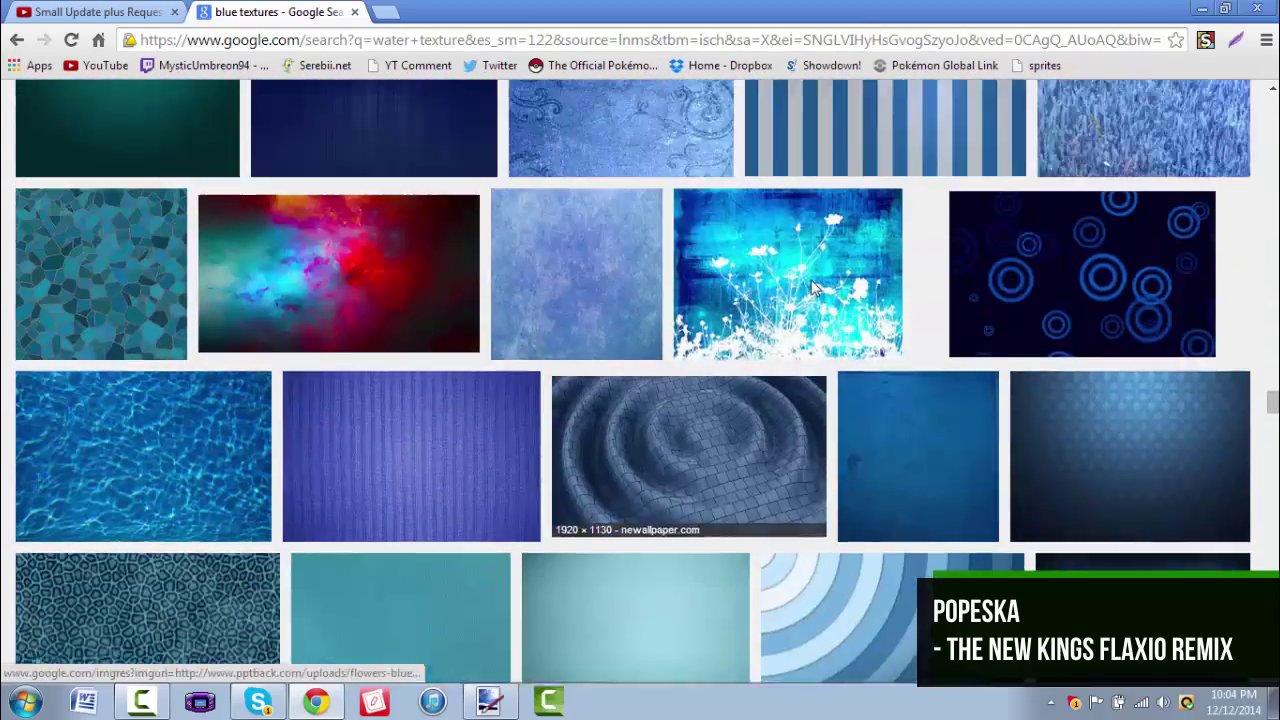
scroll(893, 453, "down", 2)
Open the larger sizes of the blue concentric-circle texture and copy the 2560 × 1600 version.
left_click(892, 457)
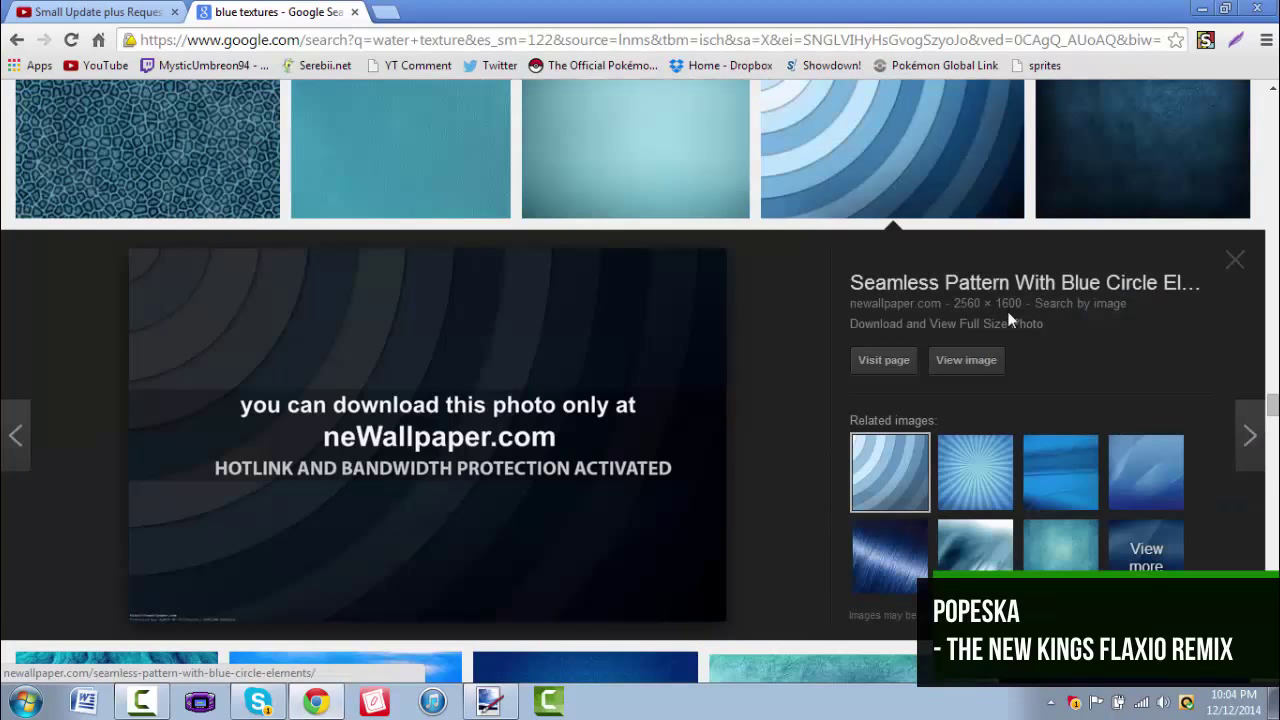
left_click(1009, 314)
left_click(409, 320)
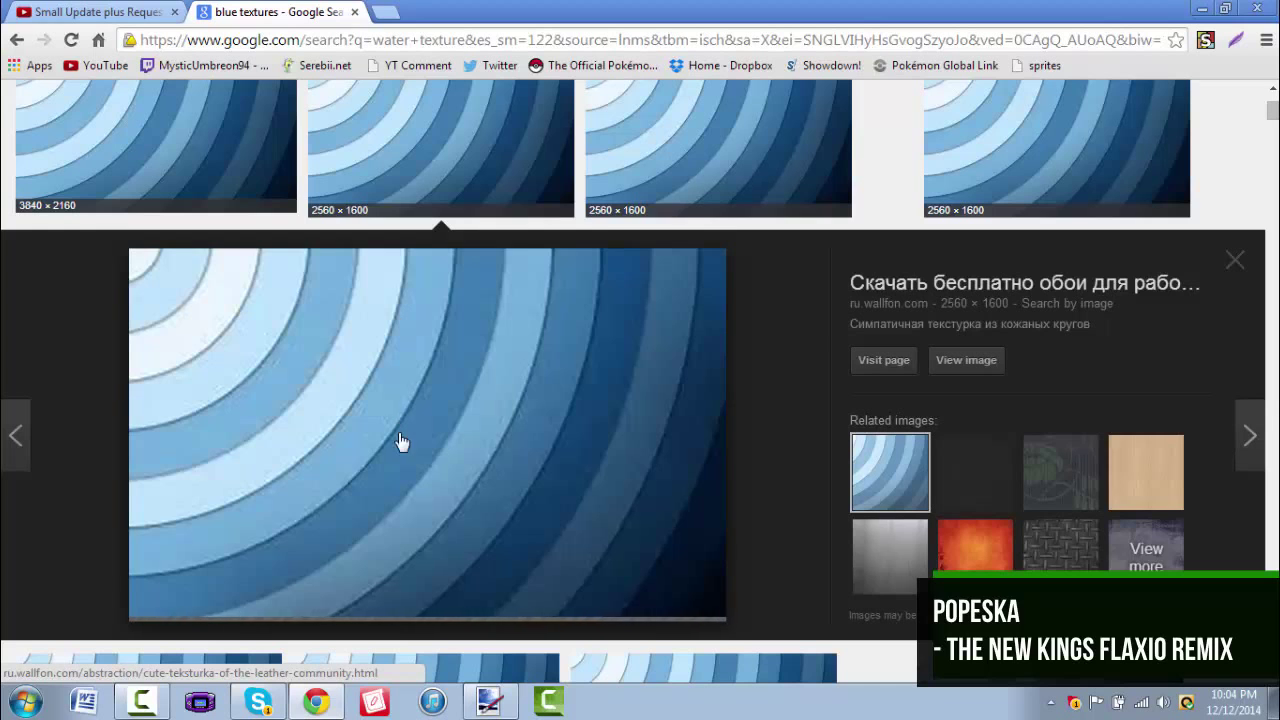
right_click(399, 442)
left_click(432, 356)
Return to paint.net and paste the circle texture into a new layer above the fire layer, keeping the canvas size.
left_click(489, 700)
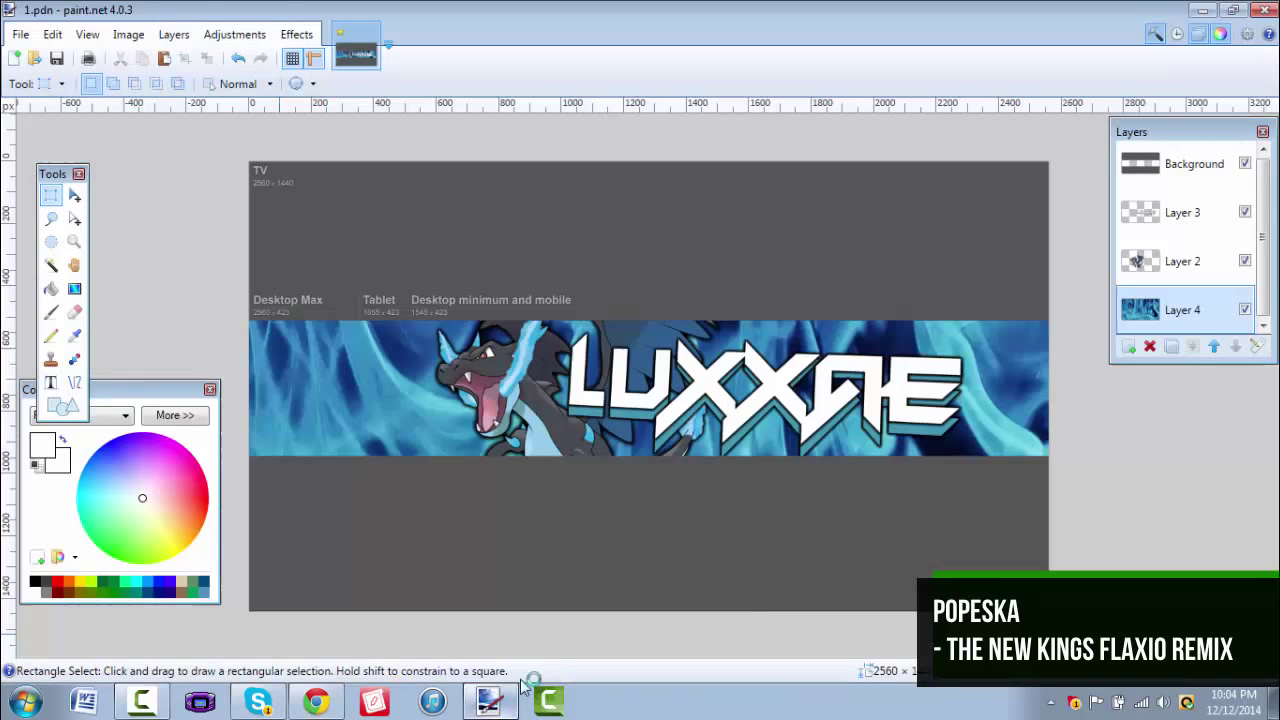
left_click(164, 58)
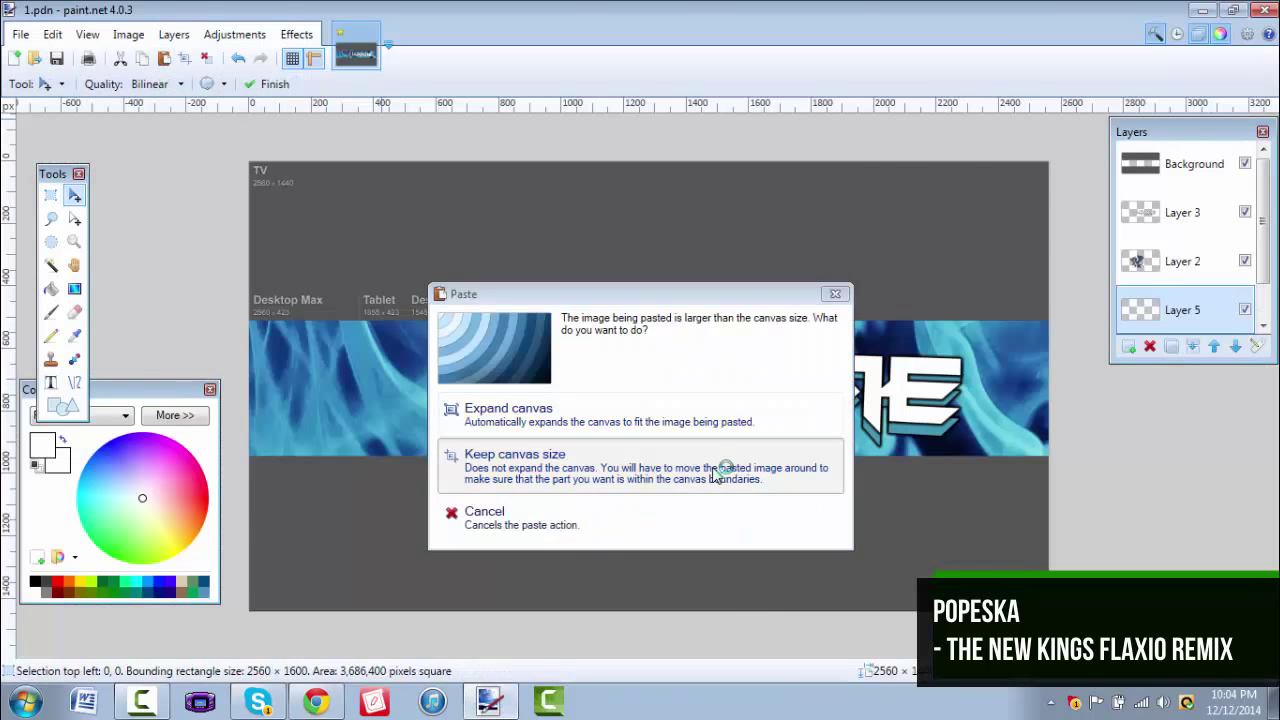
left_click(743, 461)
double_click(1170, 318)
left_click(606, 357)
key("Down")
key("Down")
key("Down")
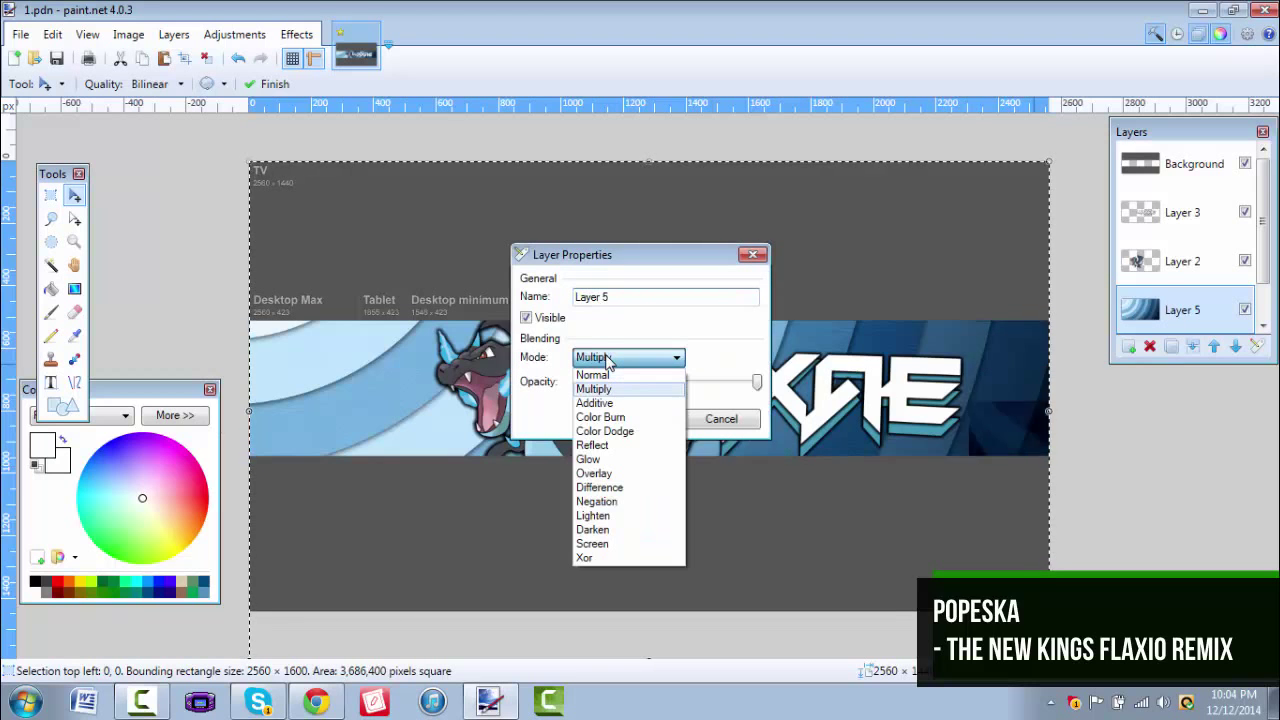
key("Down")
key("Down")
key("Down")
key("Down")
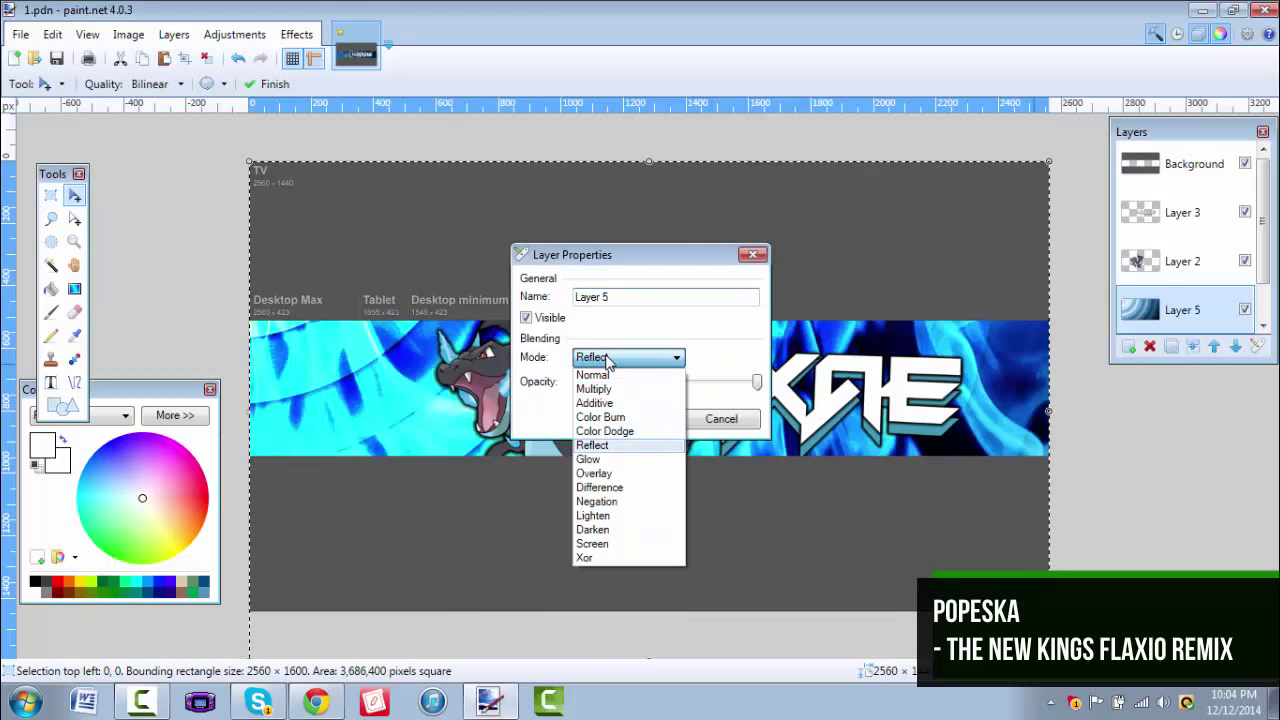
key("Up")
key("Return")
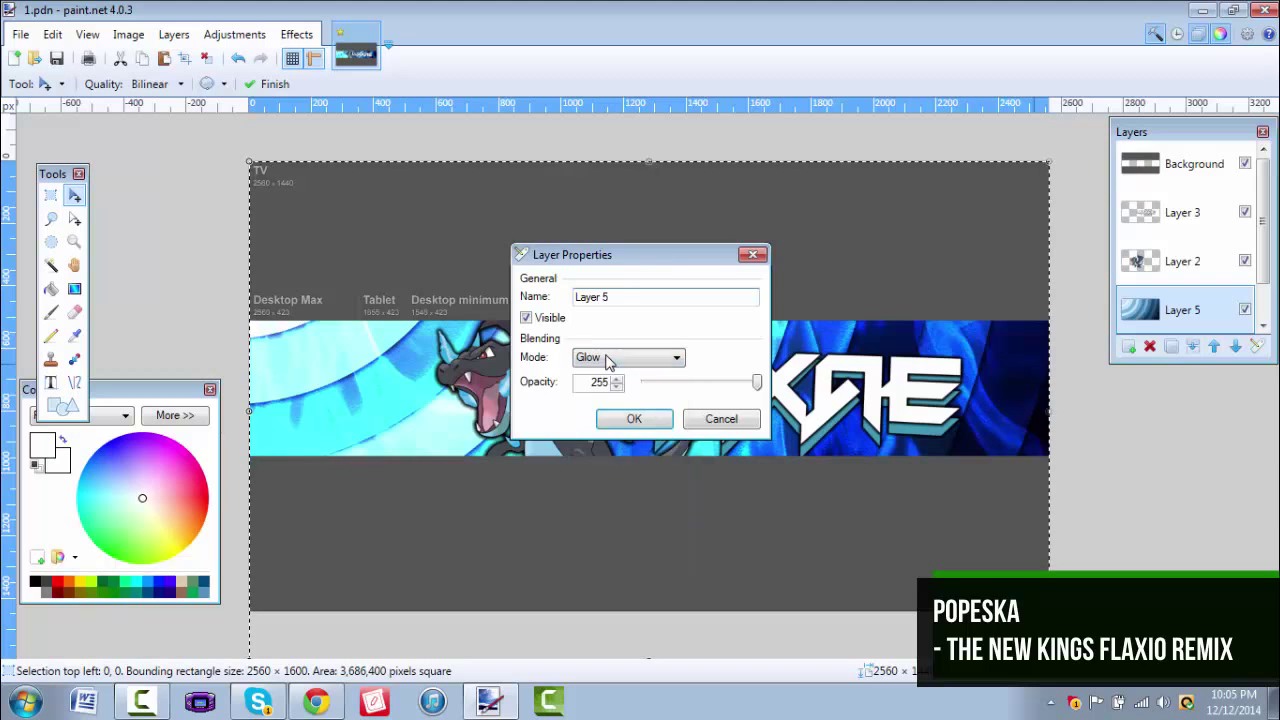
left_click(738, 422)
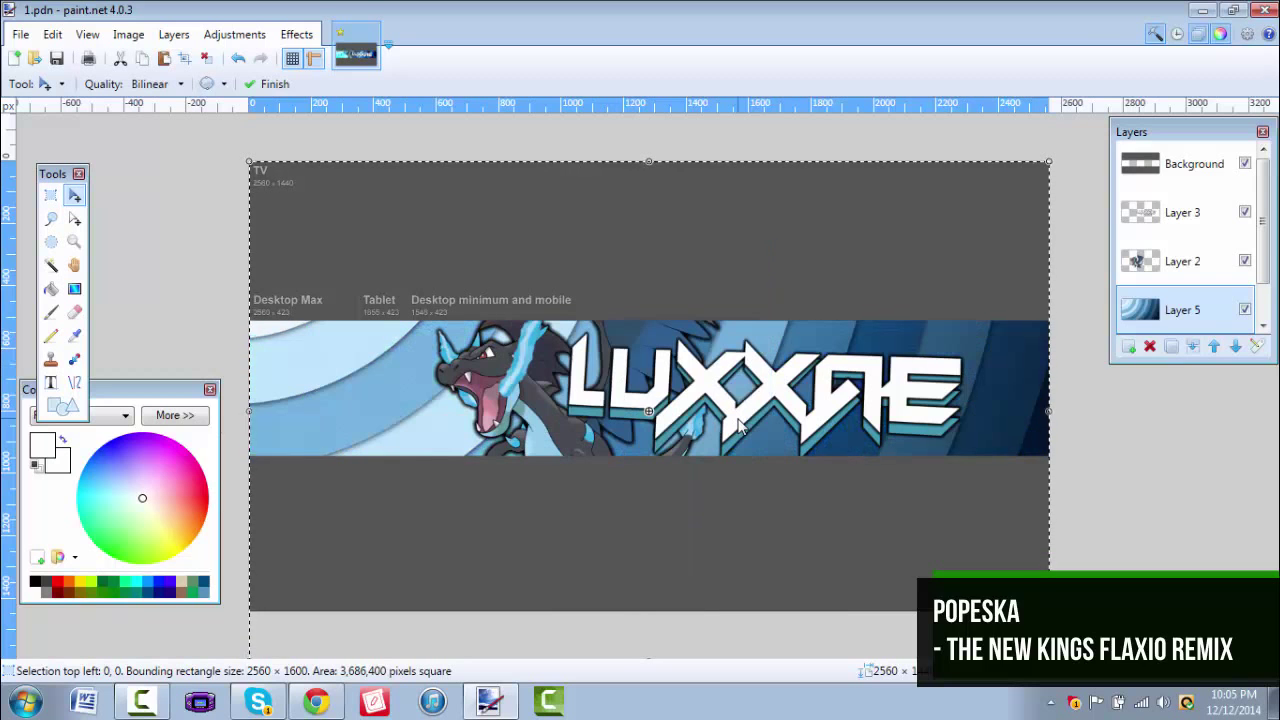
Move the fire layer, Layer 4, to the very top of the layer stack.
left_click(1264, 325)
left_click(1200, 322)
left_click(1213, 346)
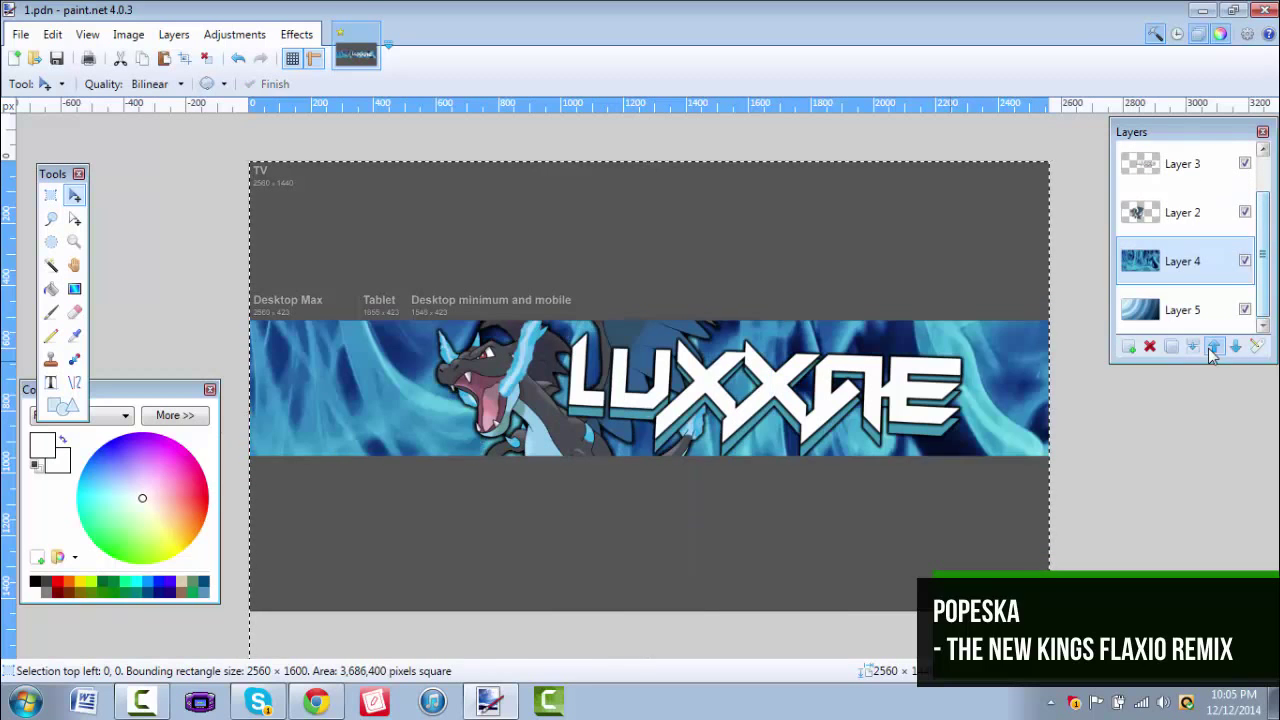
left_click(1213, 346)
left_click(1213, 346)
left_click(1213, 346)
Set the fire layer's blending mode to Reflect.
double_click(1178, 166)
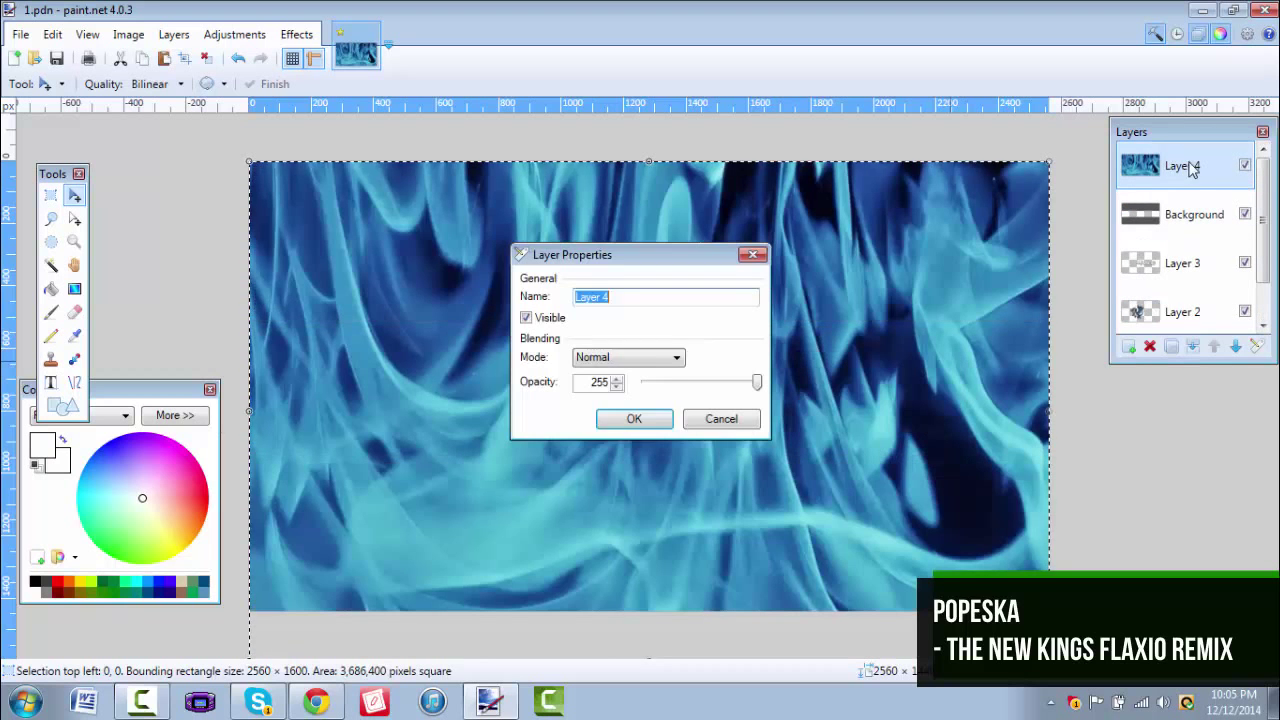
left_click(663, 357)
key("Down")
key("Down")
key("Down")
key("Down")
key("Down")
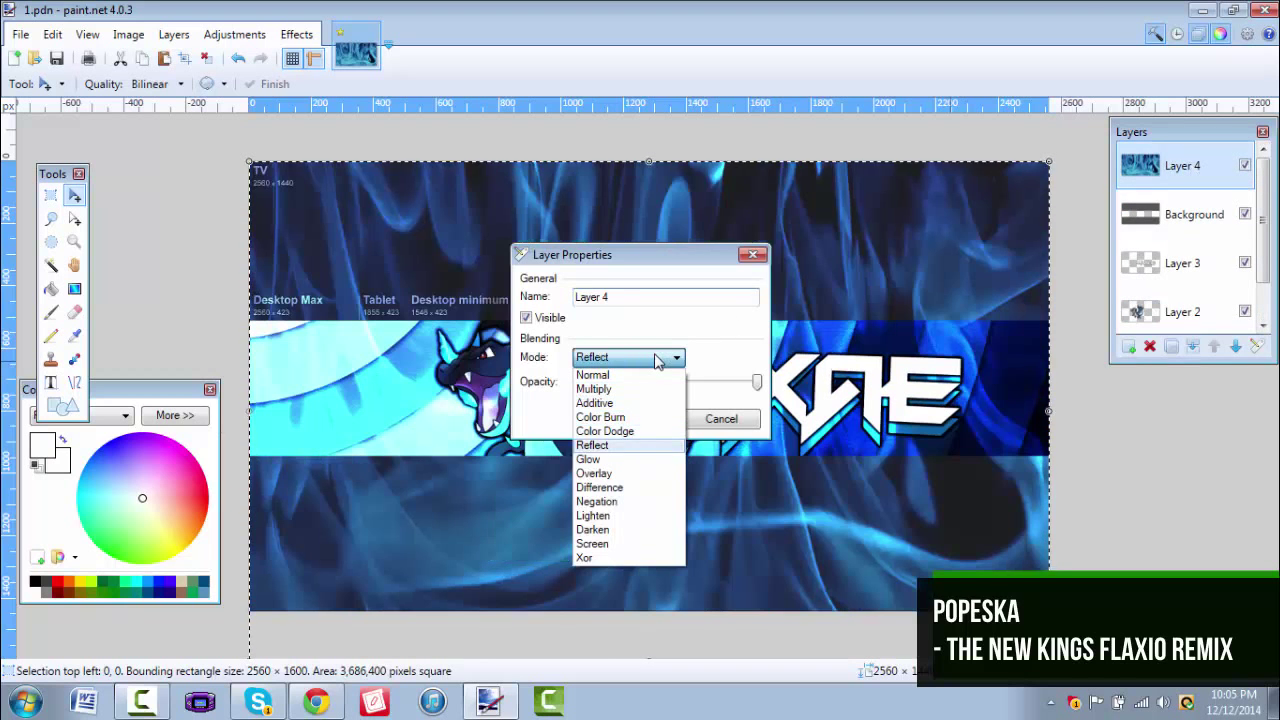
left_click(660, 258)
left_click_drag(670, 245, 1090, 38)
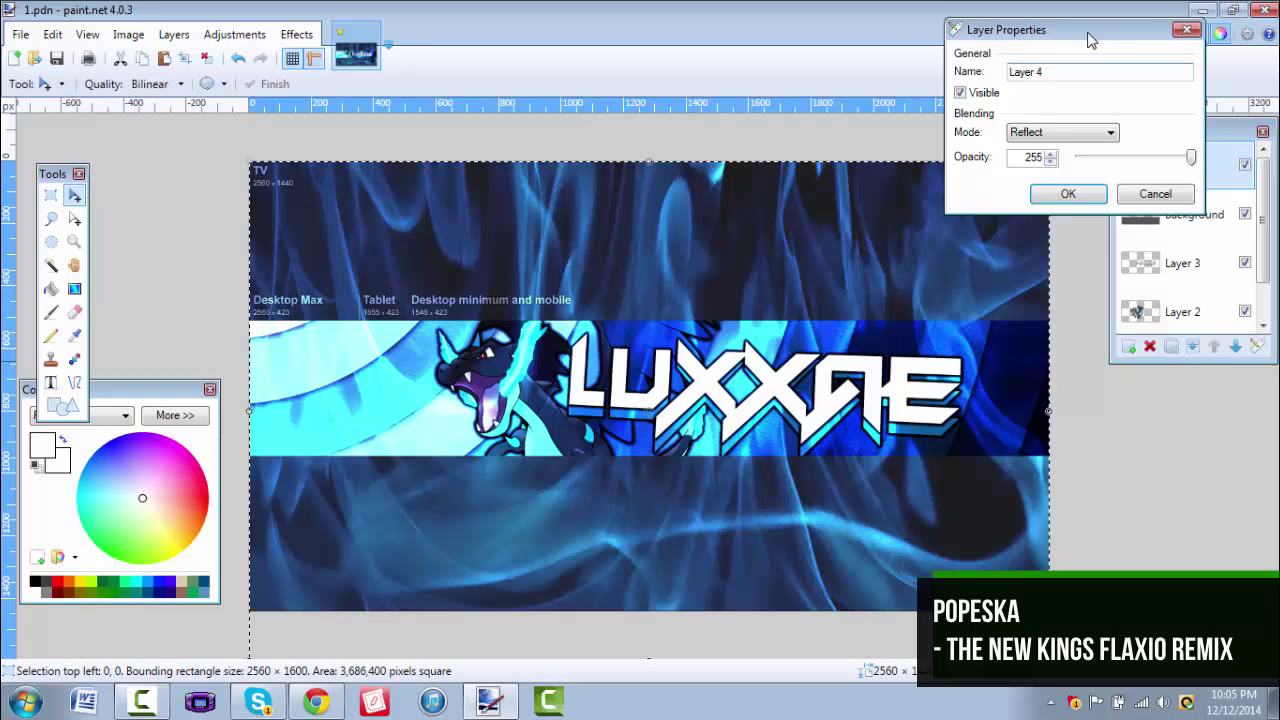
left_click(1035, 188)
Move the Background template layer to the top of the stack, above the fire layer.
left_click(1180, 214)
left_click(1215, 346)
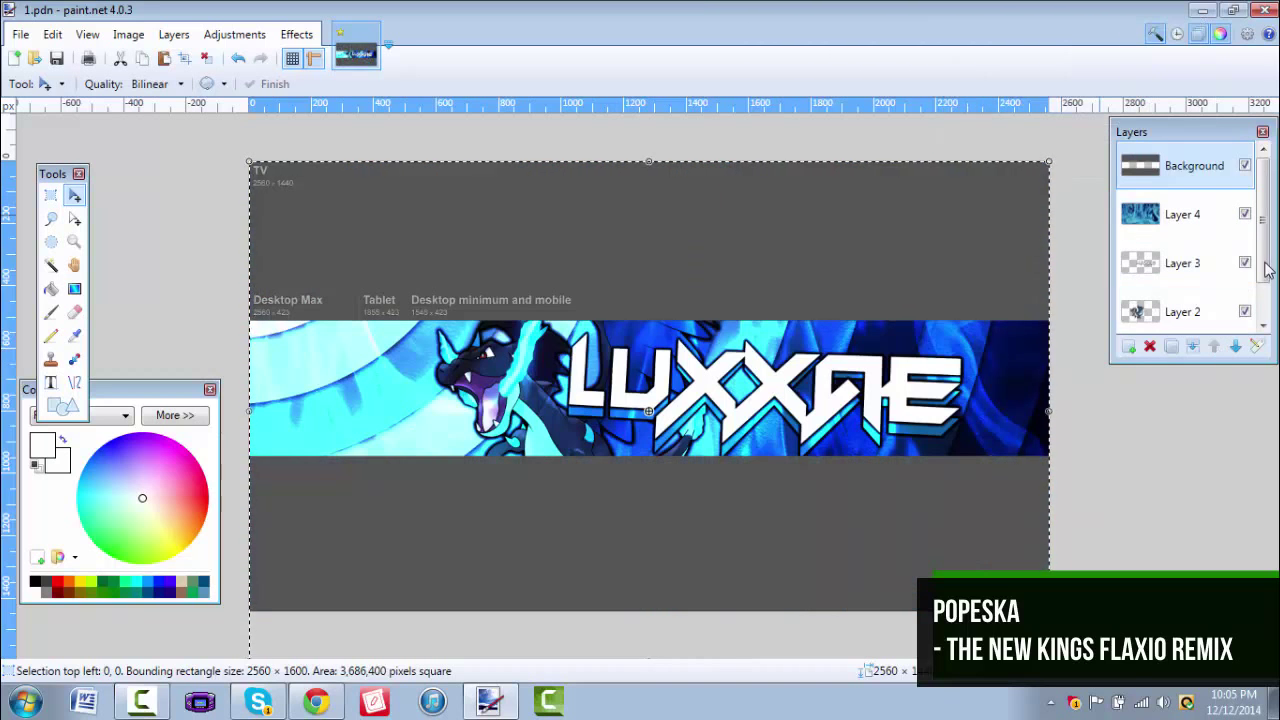
Try the Additive blending mode on the circle texture layer, Layer 5, and set it back to Normal.
scroll(1267, 268, "down", 2)
double_click(1215, 315)
left_click(672, 360)
scroll(672, 360, "down", 2)
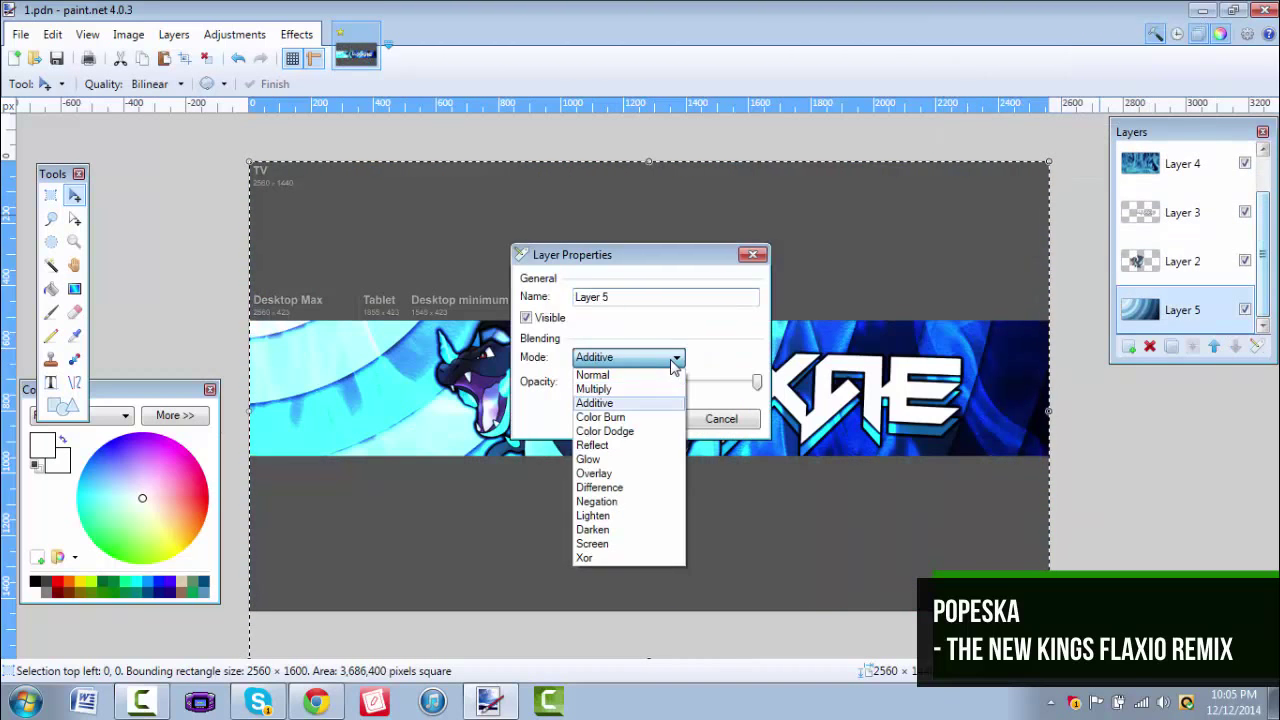
left_click(656, 374)
left_click(650, 418)
Set the blending mode of the fire layer, Layer 4, to Overlay.
double_click(1186, 182)
left_click_drag(642, 267, 1137, 169)
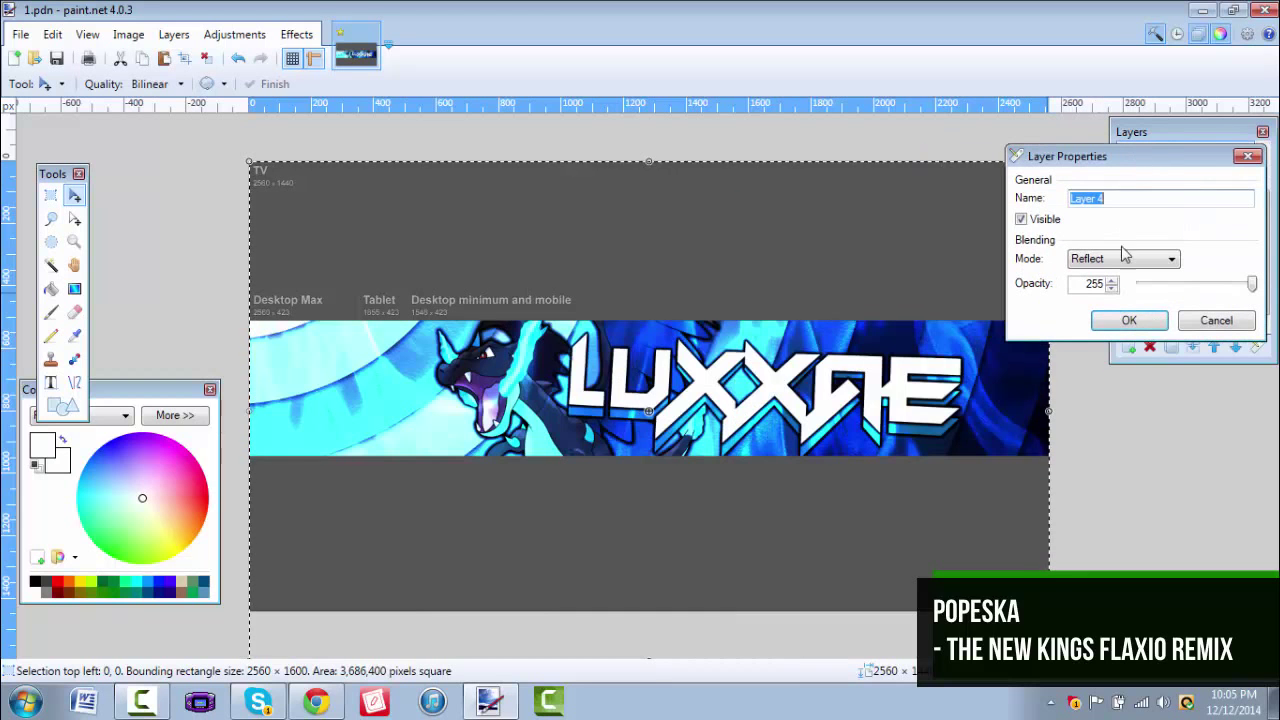
left_click(1118, 261)
key("Down")
key("Down")
key("Return")
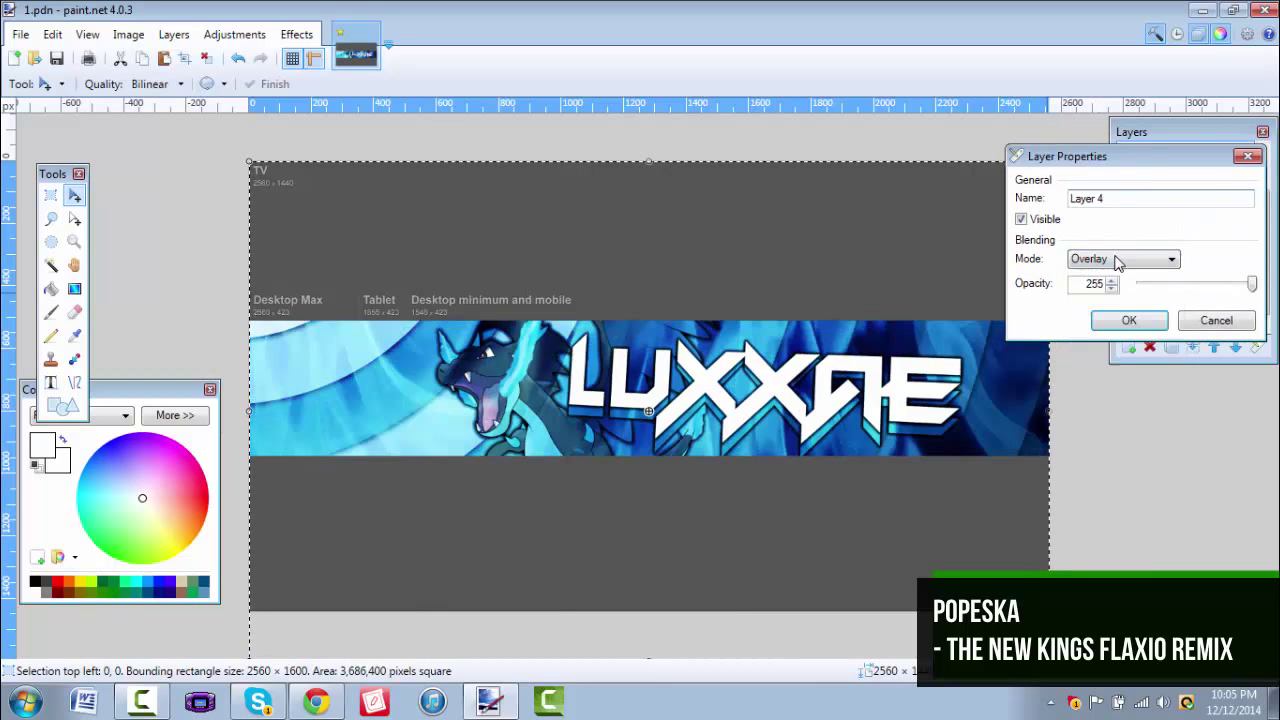
left_click(1129, 320)
Make a rectangular selection around the dragon and copy it from the dragon layer, Layer 2.
left_click(1188, 218)
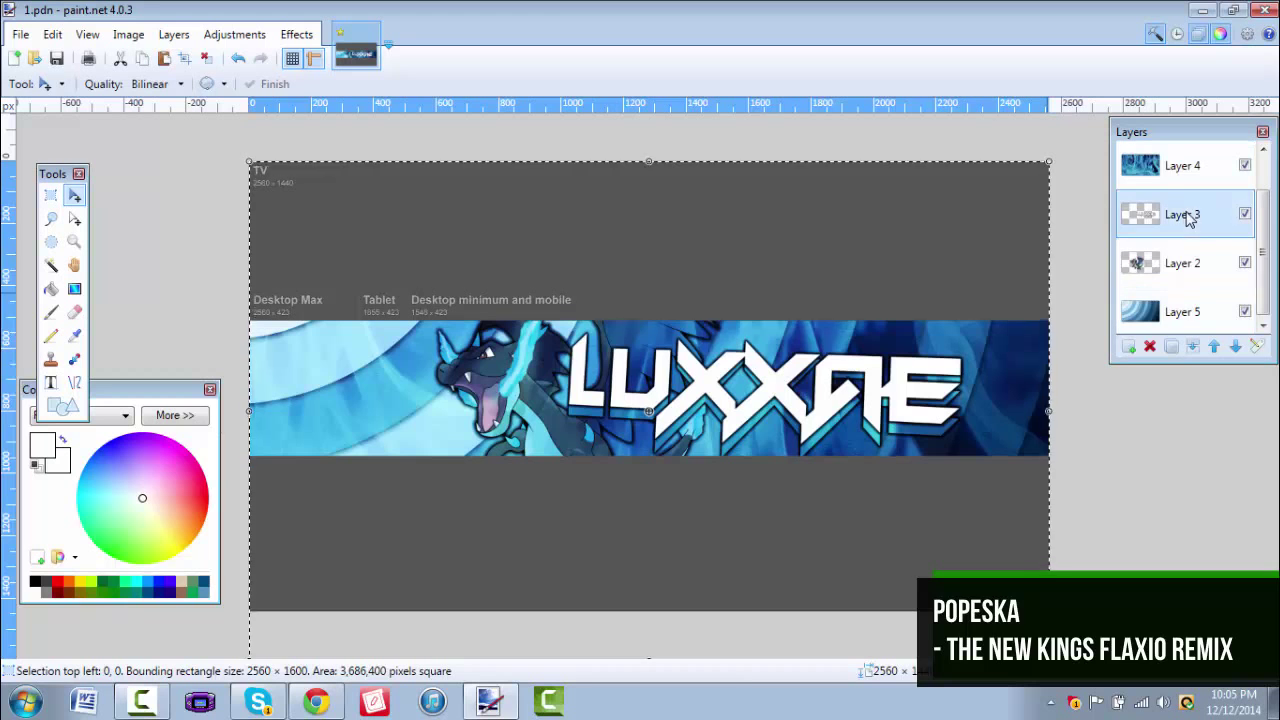
left_click(49, 193)
left_click_drag(349, 277, 877, 527)
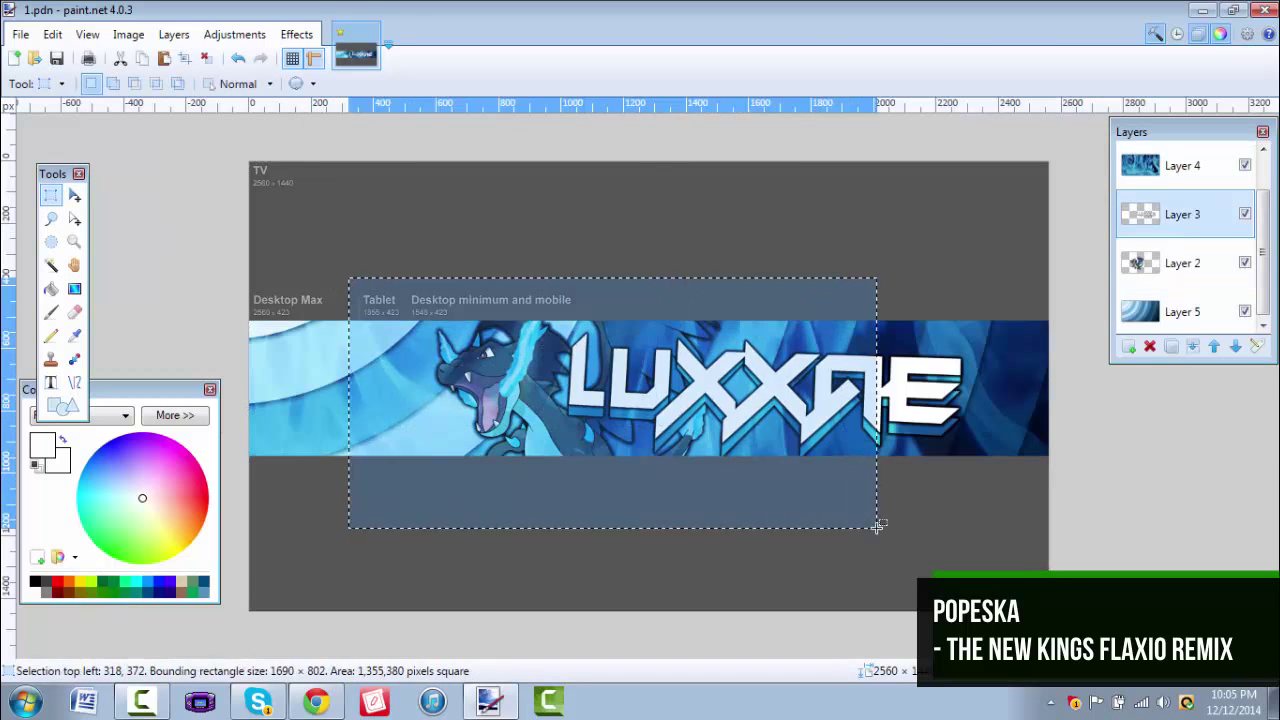
left_click(904, 480)
left_click_drag(970, 495, 520, 304)
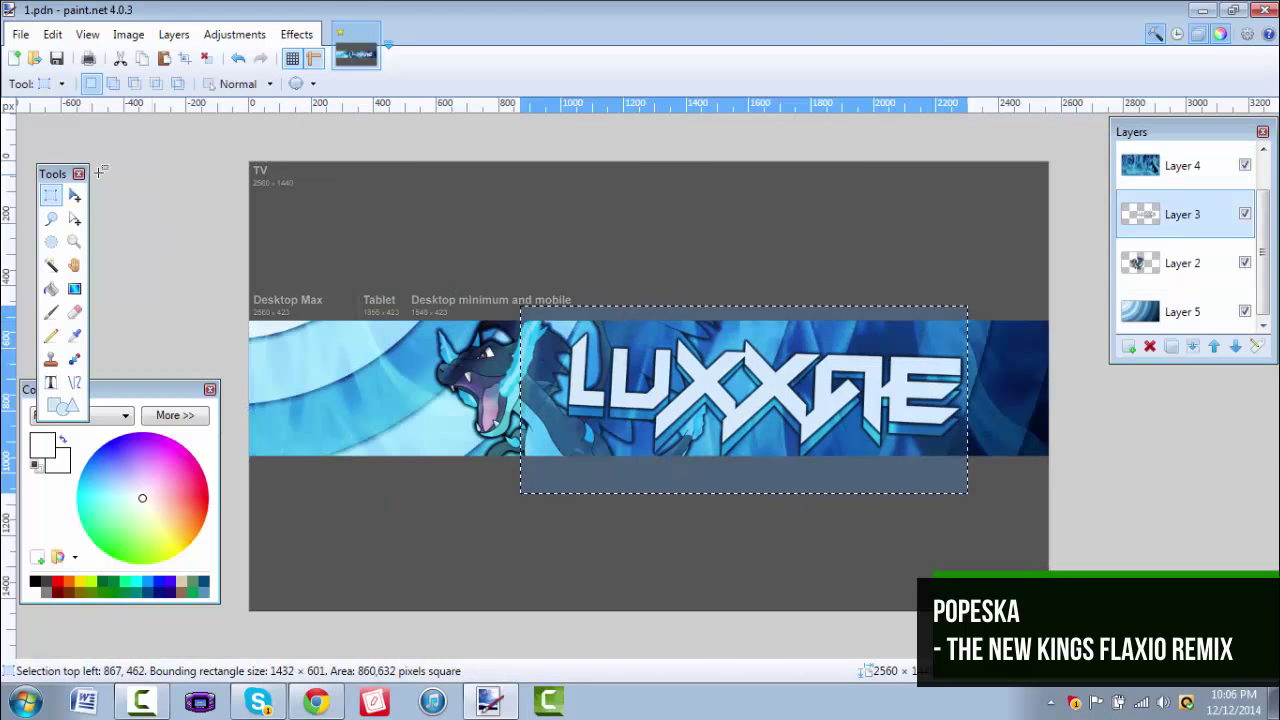
left_click(323, 284)
left_click_drag(323, 284, 845, 603)
left_click(1183, 263)
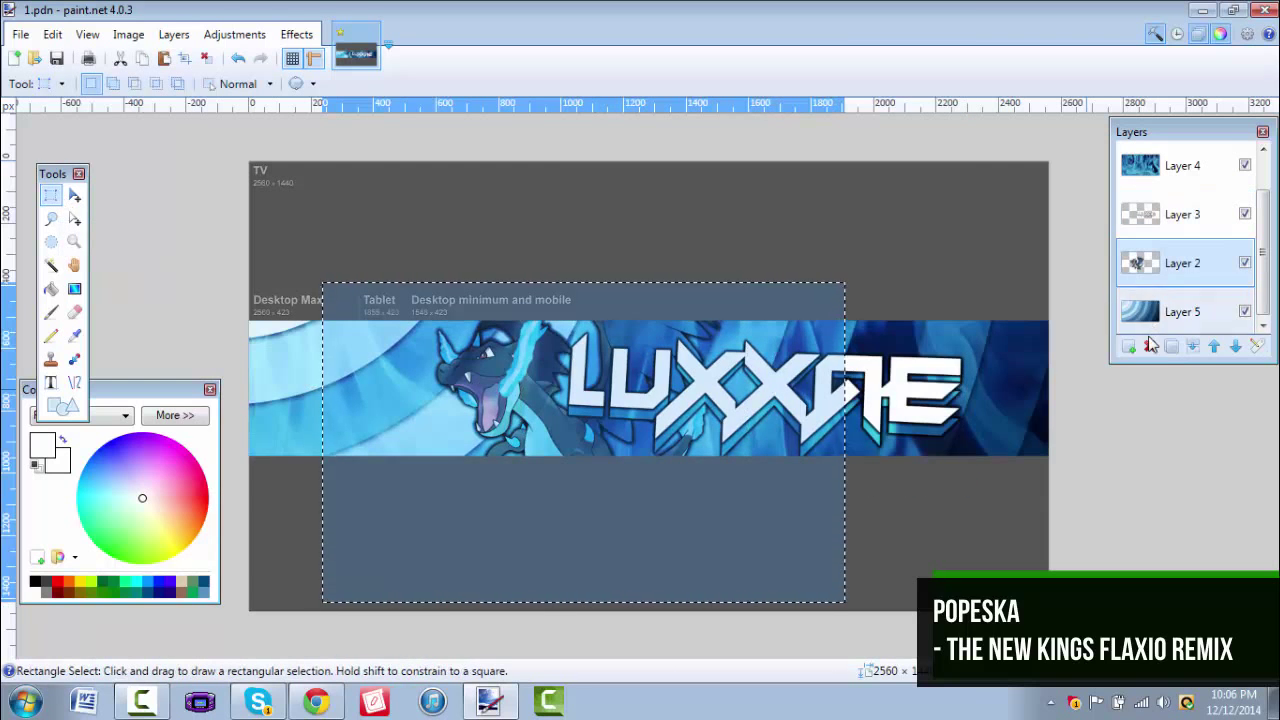
Paste the dragon into a new layer above the circle texture, enlarge it to about 1980 × 1213 pixels and offset it behind the original.
left_click(1150, 311)
left_click(1129, 346)
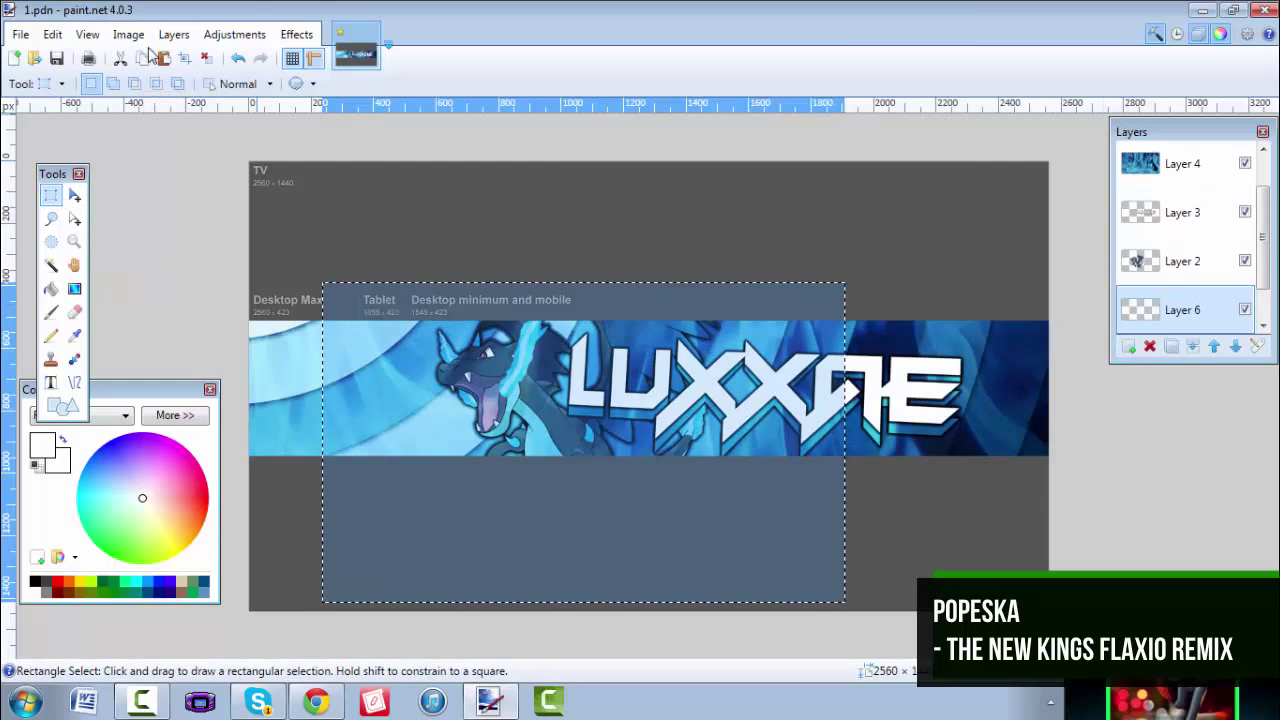
left_click(163, 58)
left_click_drag(323, 284, 226, 222)
left_click_drag(335, 375, 324, 402)
Lower the enlarged dragon layer's opacity to 64 and clear the selection.
double_click(1145, 316)
left_click_drag(757, 382, 673, 385)
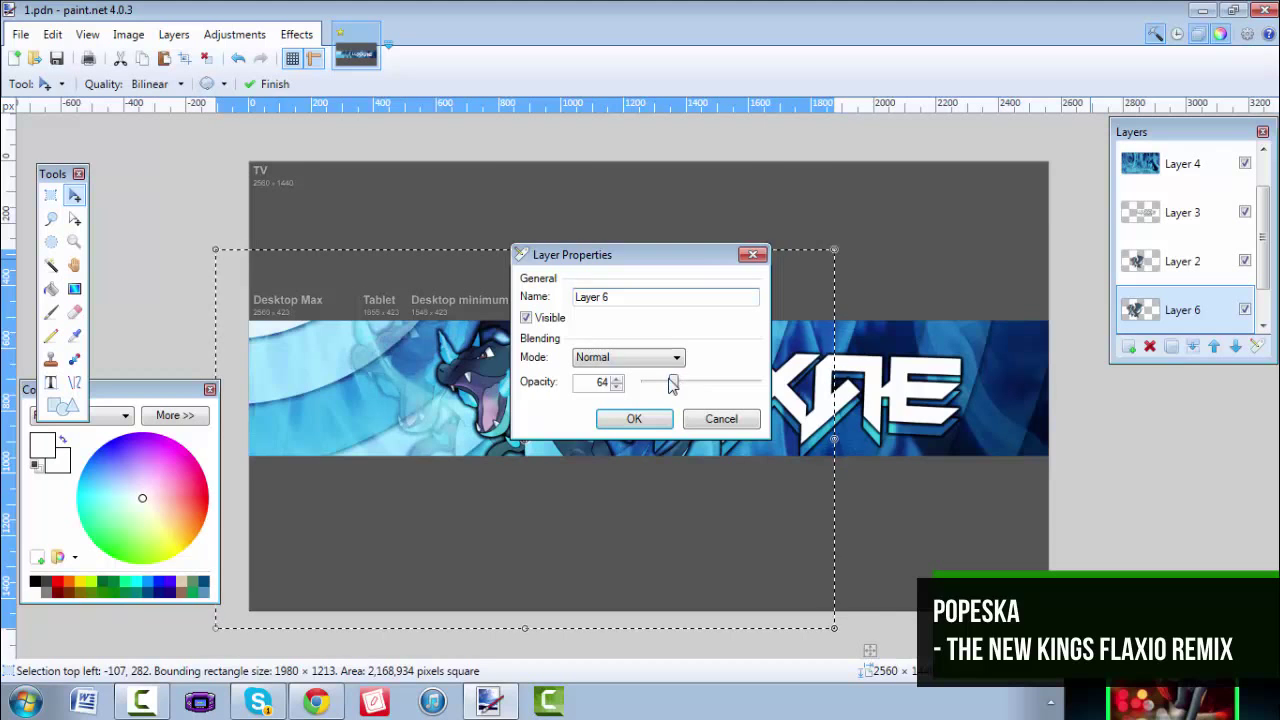
left_click(632, 418)
key("s")
left_click(448, 158)
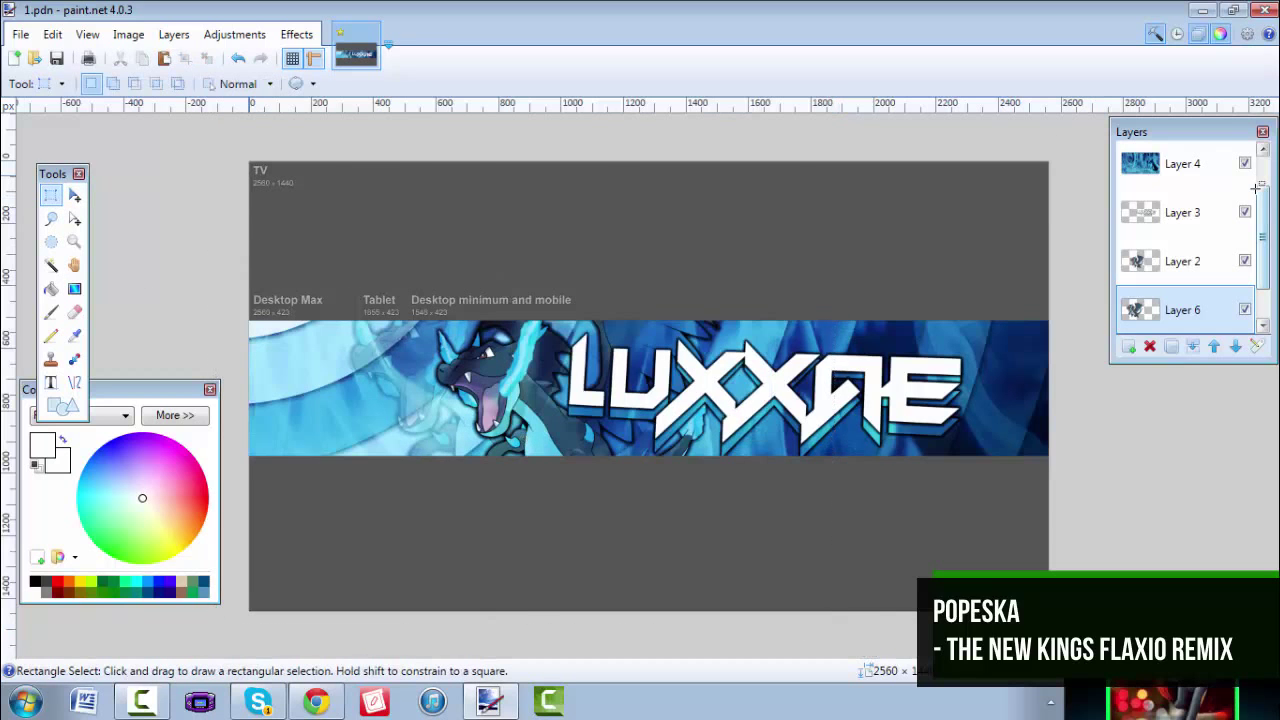
left_click(1190, 212)
left_click(296, 34)
left_click(546, 219)
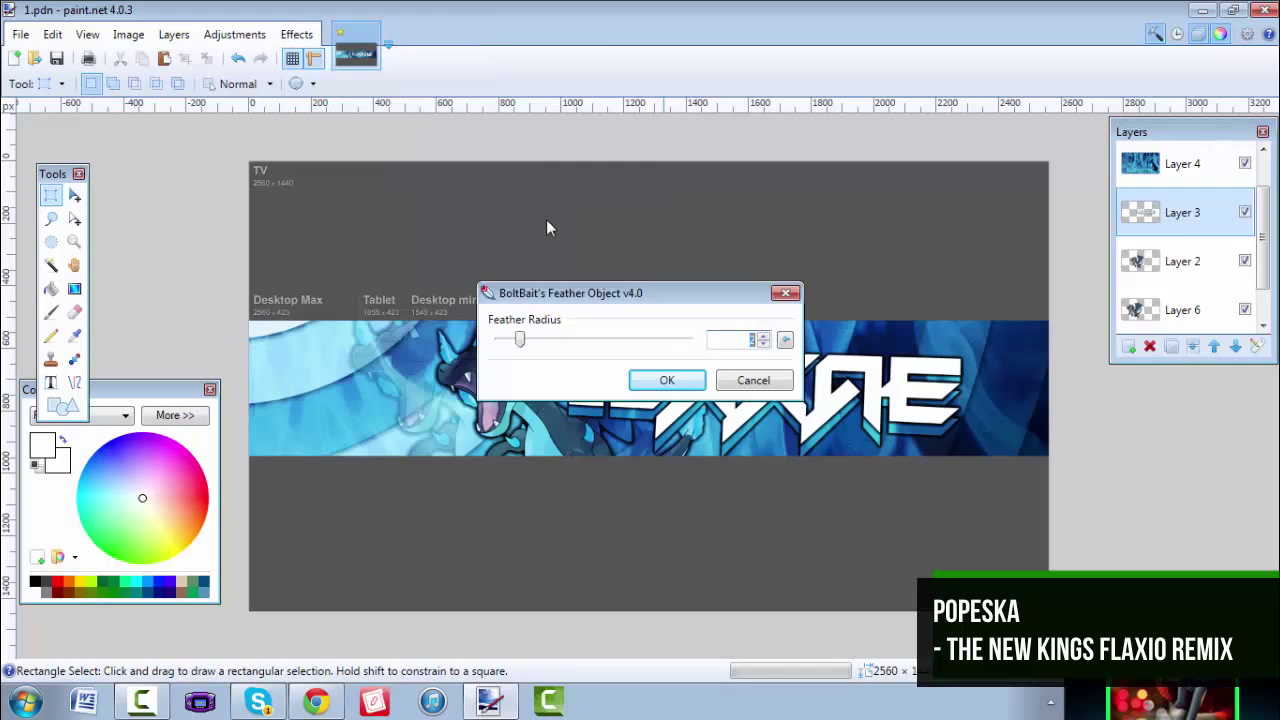
left_click(752, 377)
Add a dark shadow effect around the LUXXAE text on Layer 3.
left_click(296, 34)
left_click(488, 207)
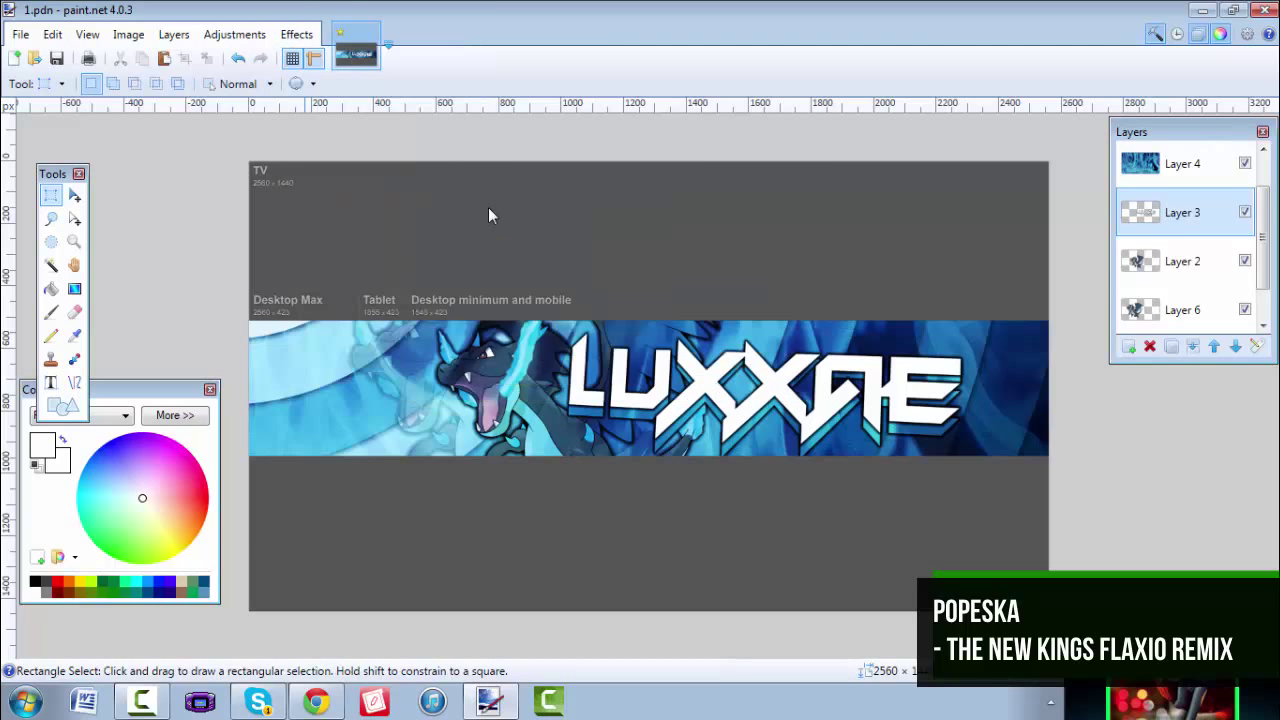
left_click_drag(639, 135, 281, 88)
left_click(304, 503)
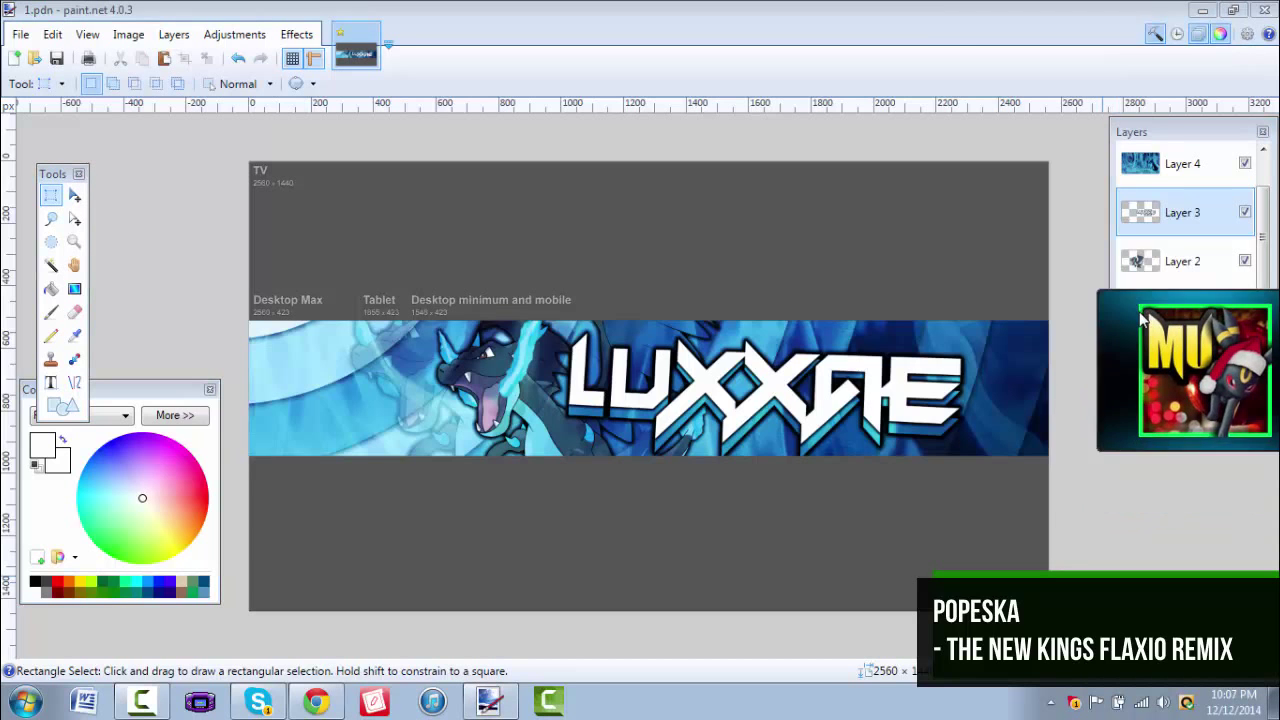
Save the banner as a PNG named luxxae in the logo folder, with auto-detected bit depth.
left_click(20, 34)
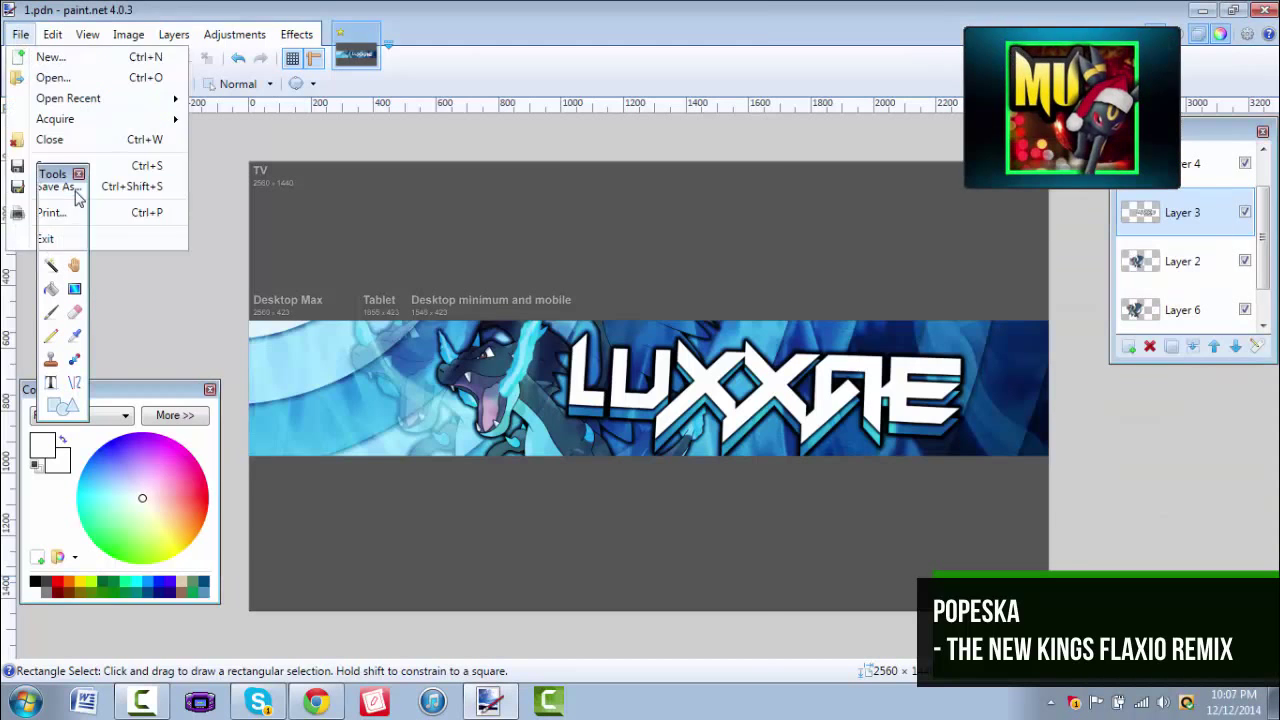
left_click(50, 183)
left_click(320, 552)
left_click(327, 627)
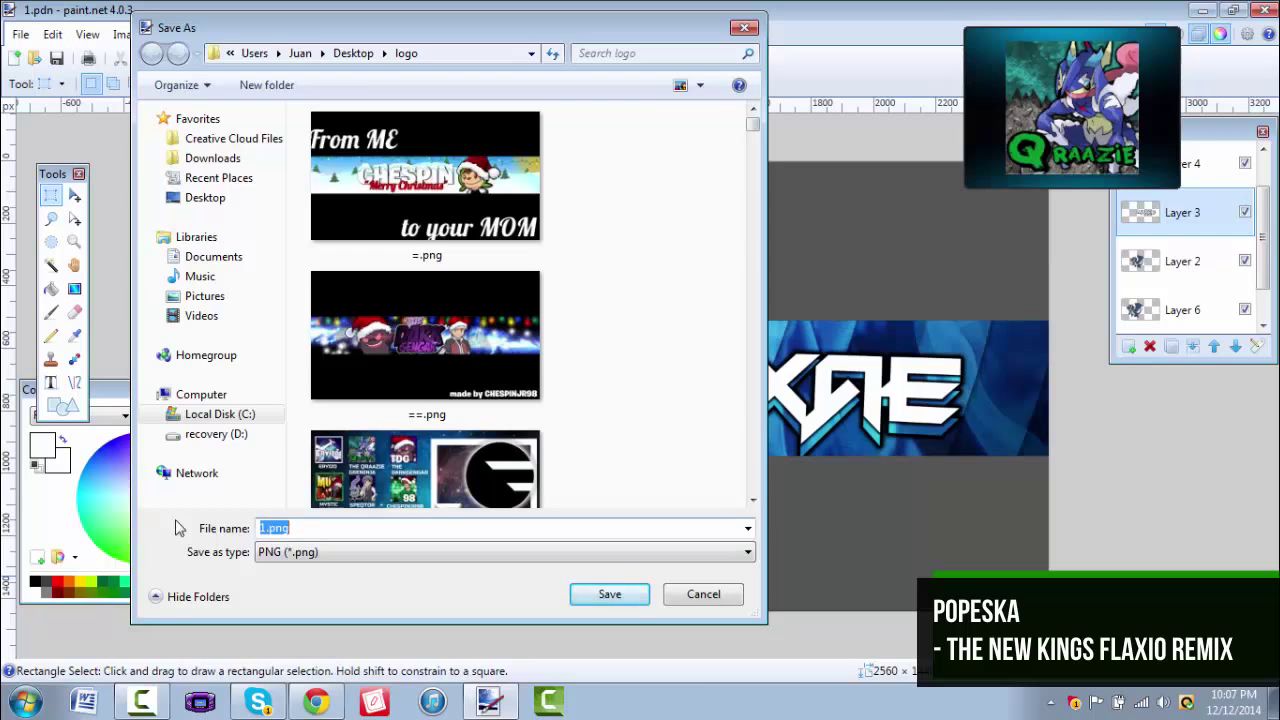
left_click_drag(250, 27, 260, 63)
type("lux")
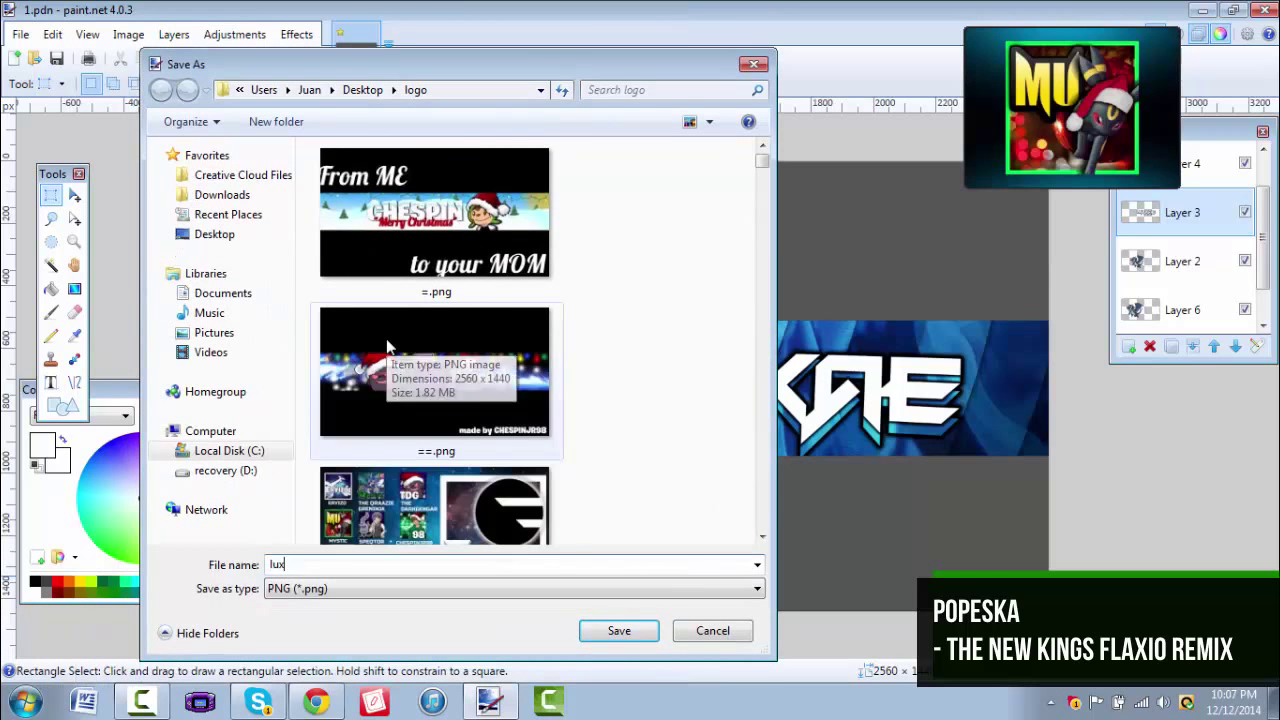
type("xae")
left_click(619, 630)
left_click(652, 490)
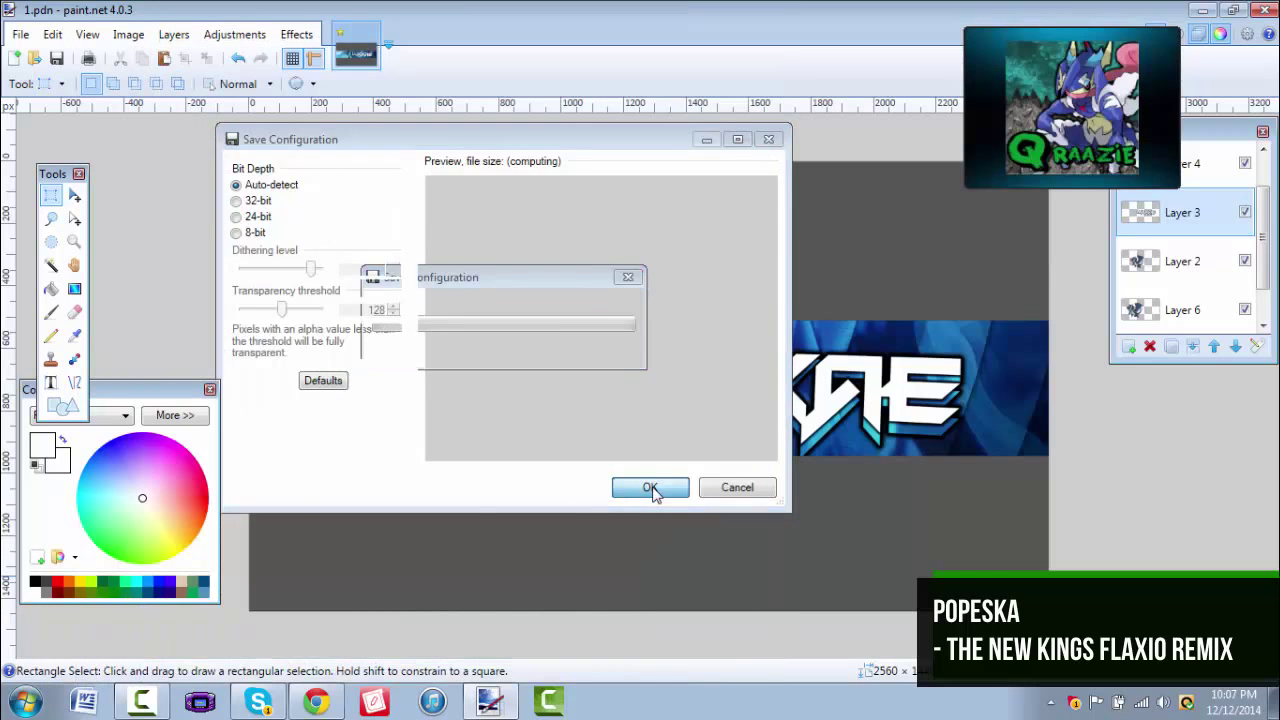
left_click(142, 700)
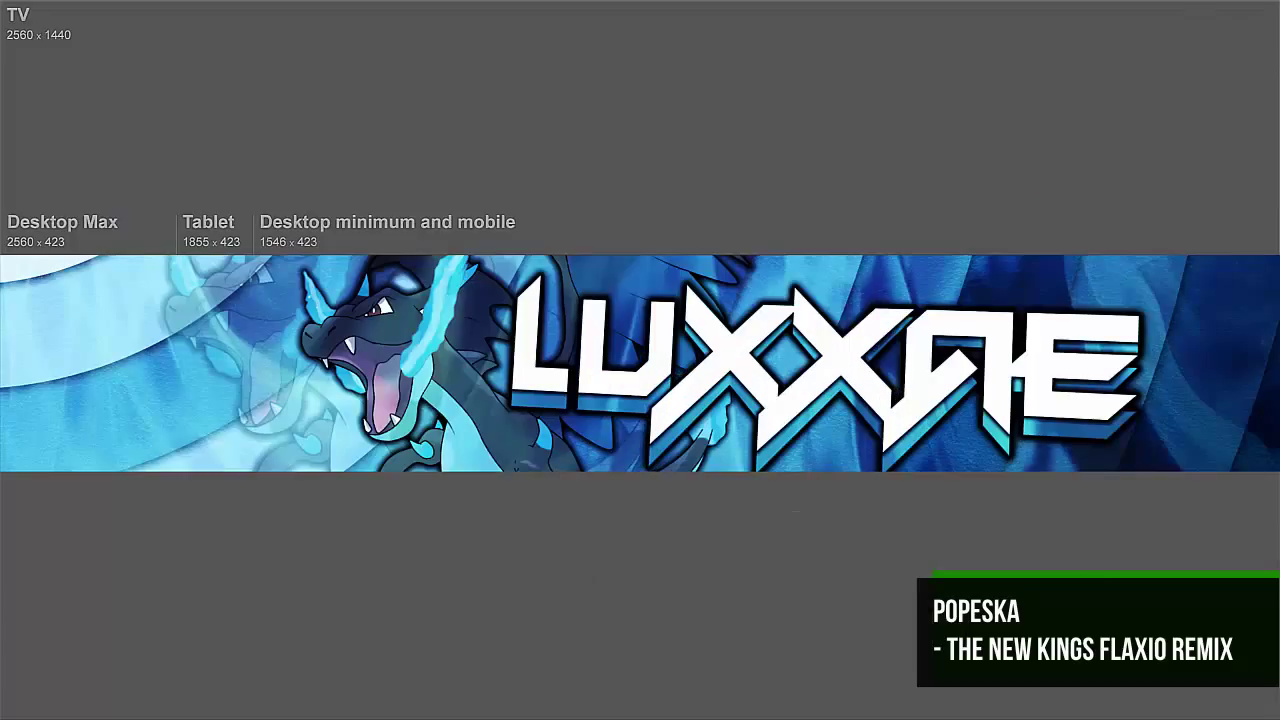